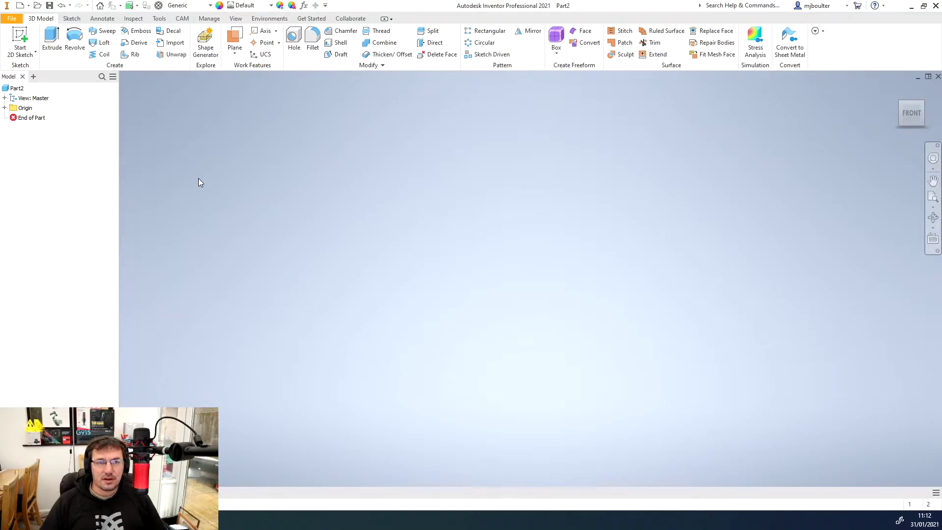
Create Sketch1 on the XZ origin plane and view it from the top.
click(22, 41)
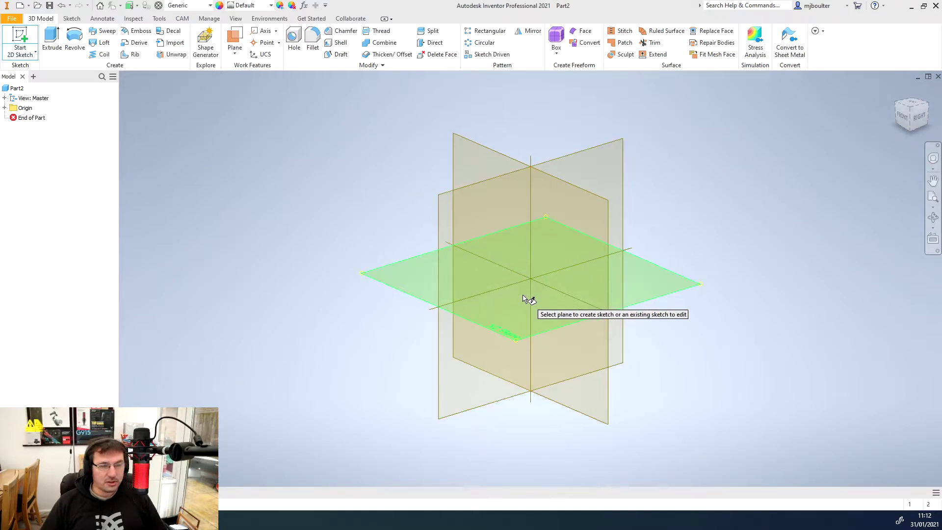
click(508, 320)
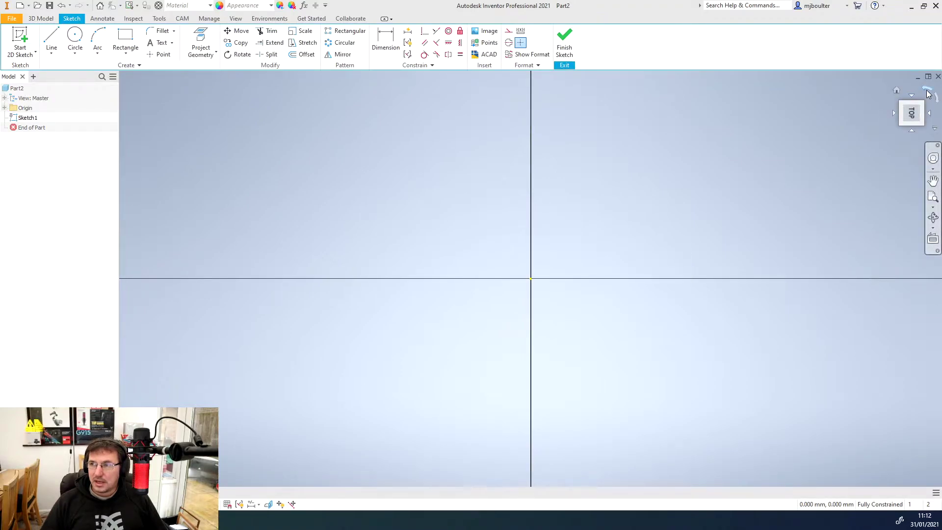
click(931, 97)
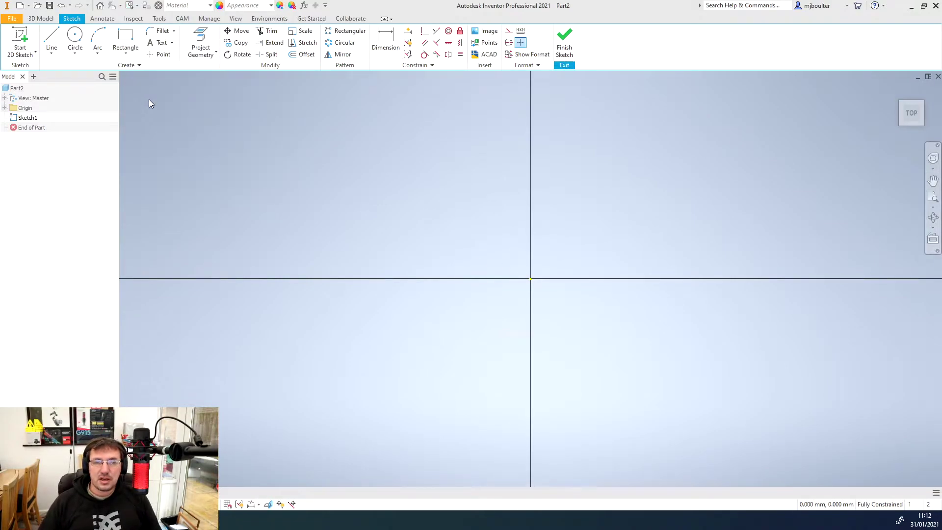
Draw a two-point rectangle and align its top and right edge midpoints with the origin.
click(125, 39)
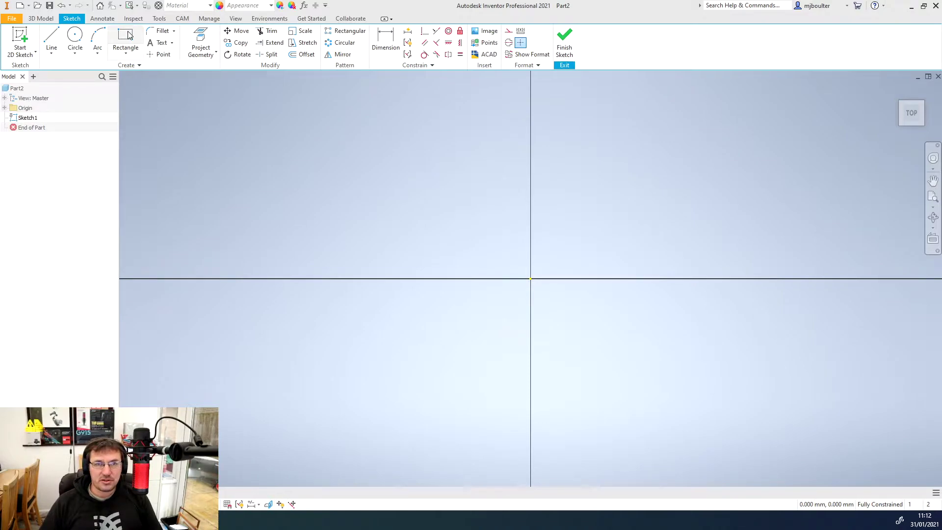
click(306, 151)
click(733, 387)
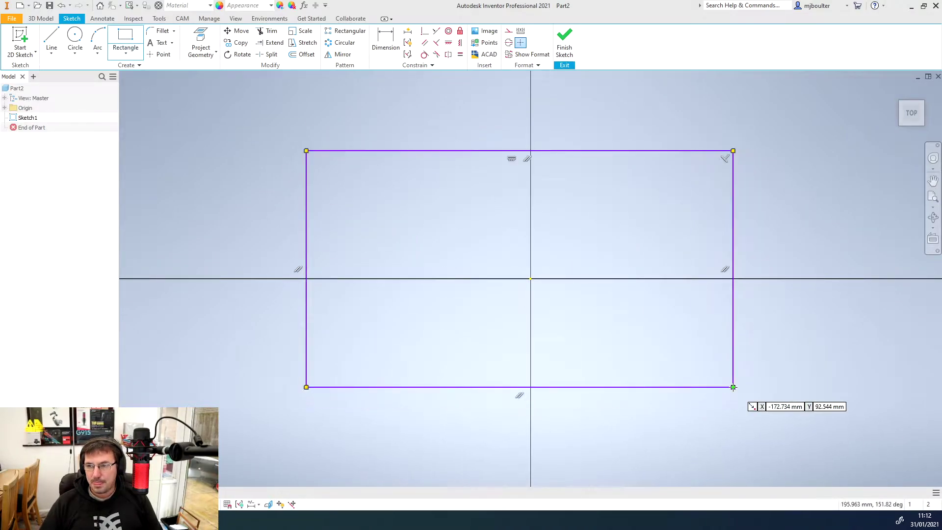
click(460, 44)
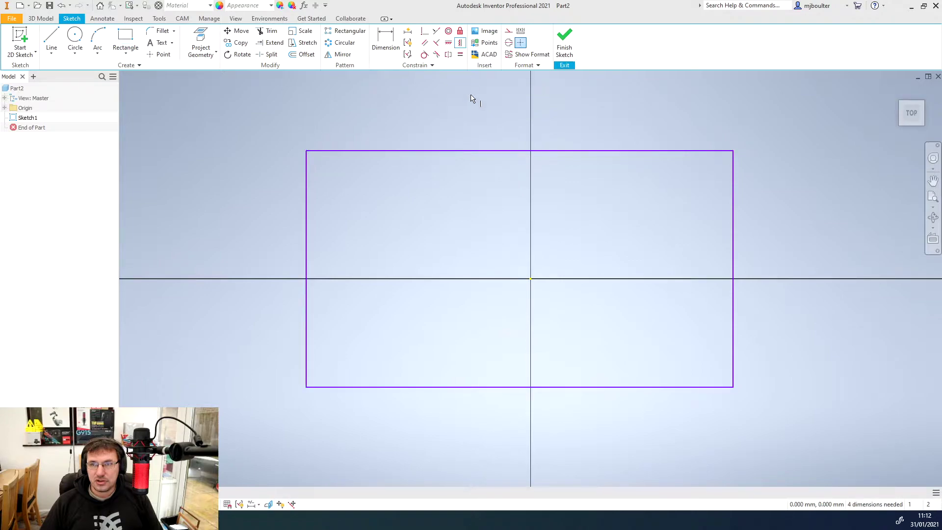
click(520, 151)
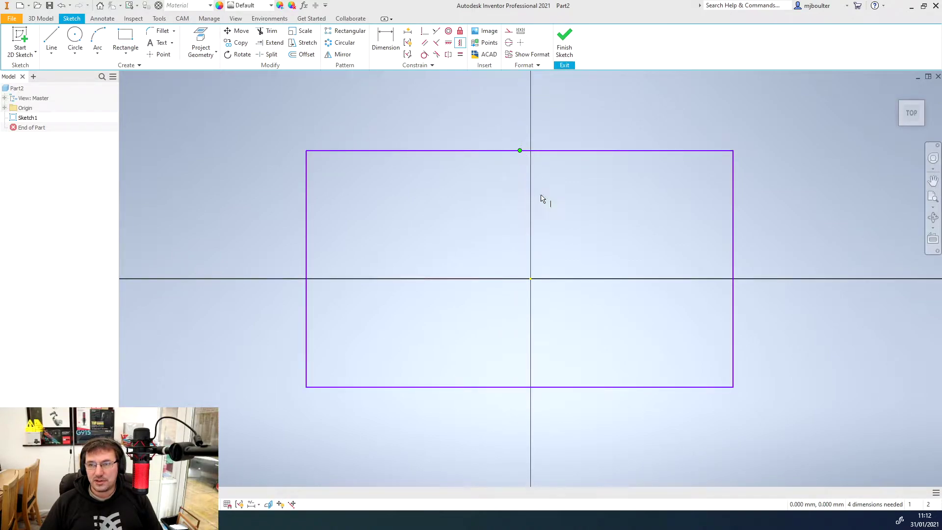
click(532, 280)
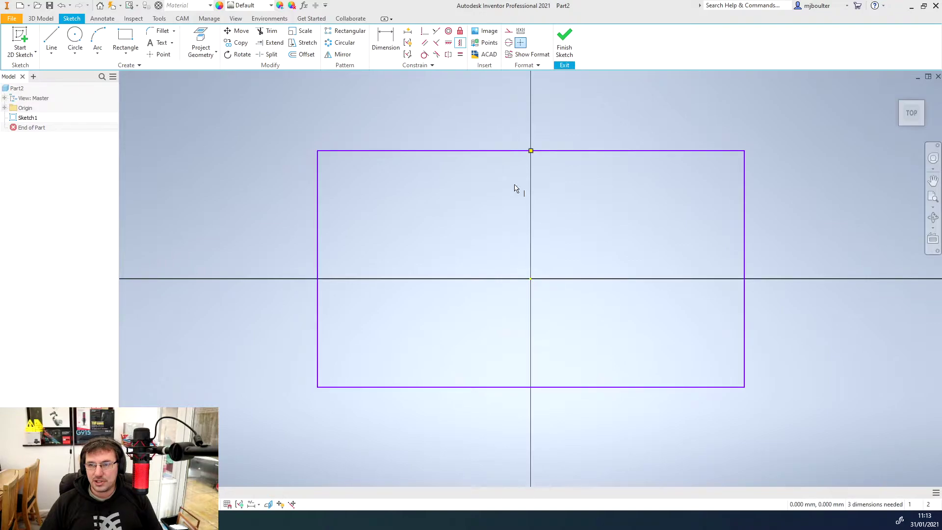
click(448, 44)
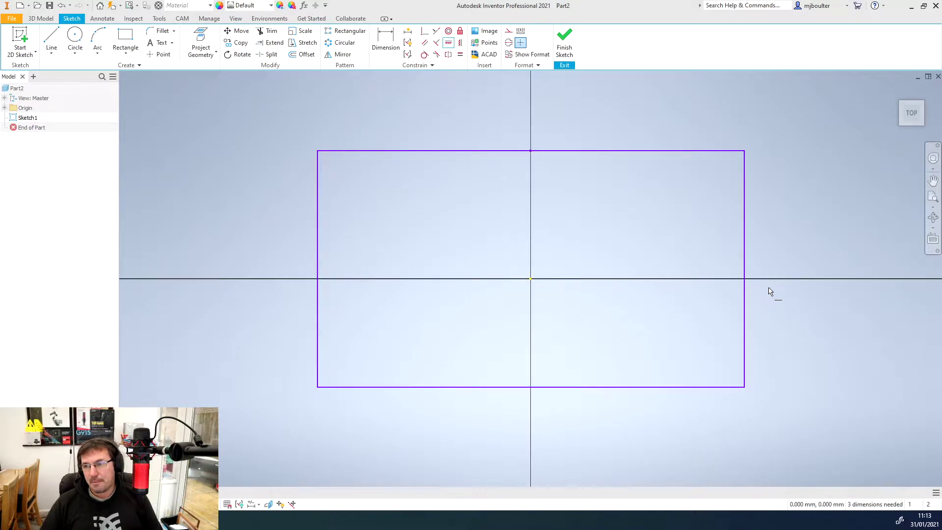
click(745, 269)
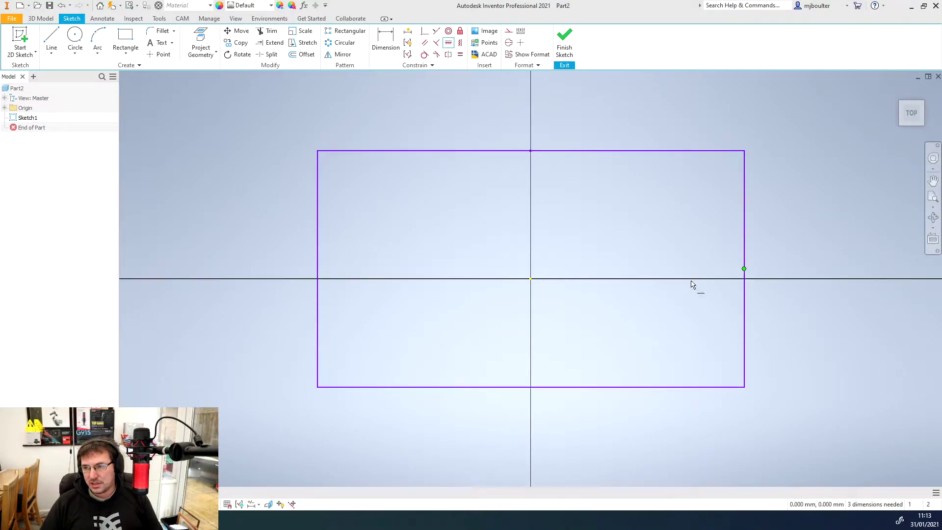
click(531, 279)
key(Escape)
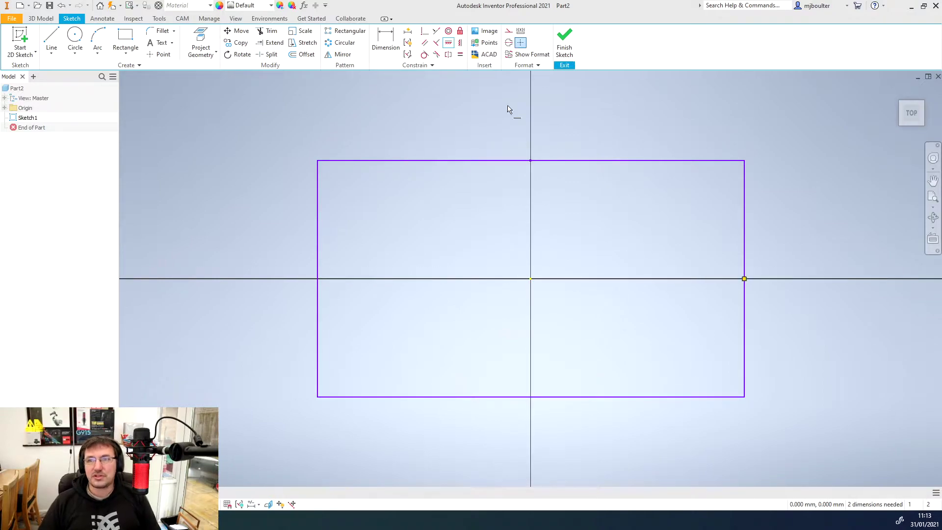
Dimension the rectangle 300 wide and 150 high.
click(386, 40)
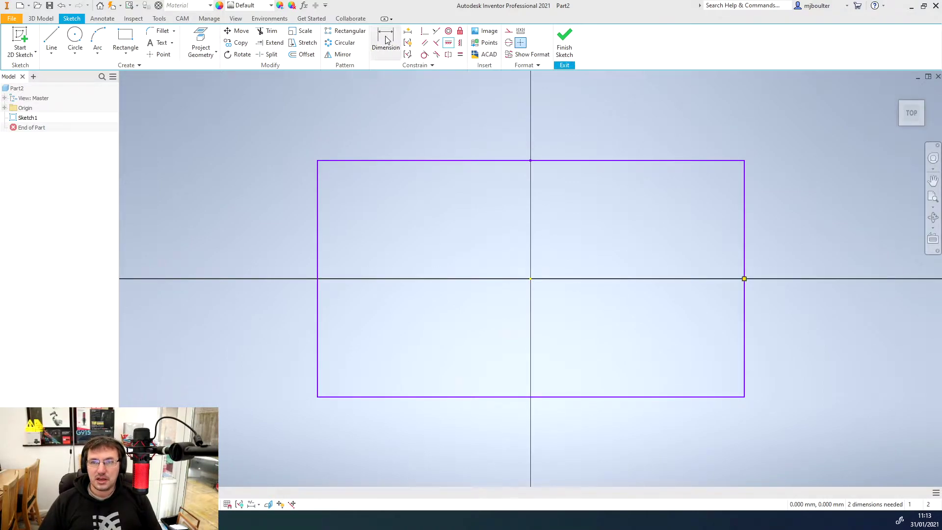
click(480, 162)
click(510, 116)
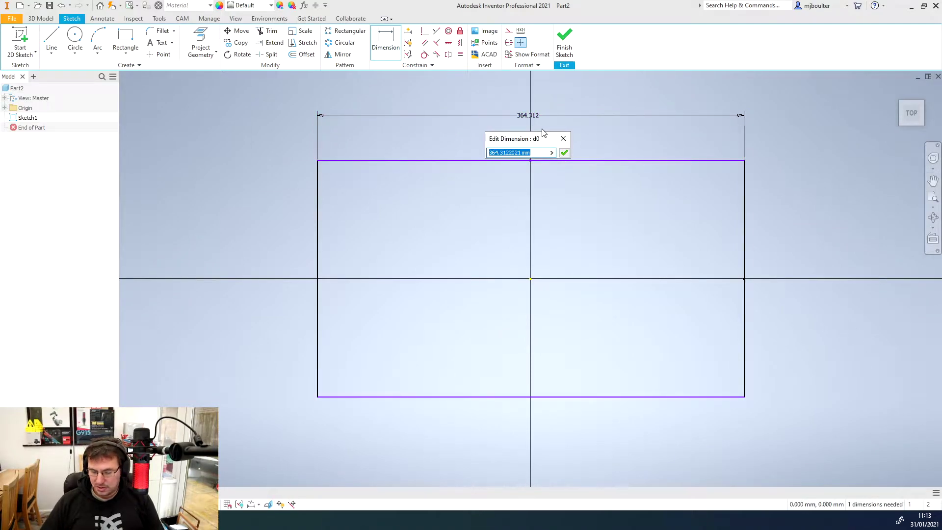
text(300)
key(Return)
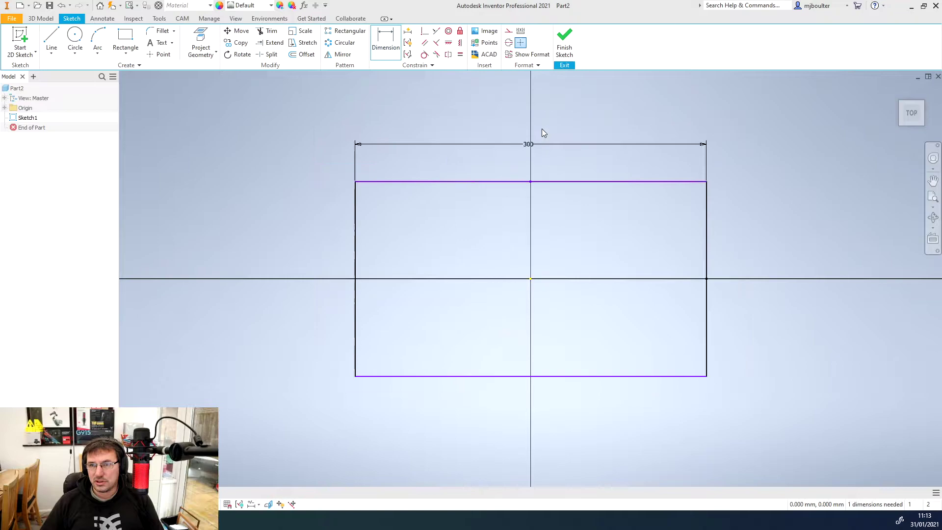
click(707, 252)
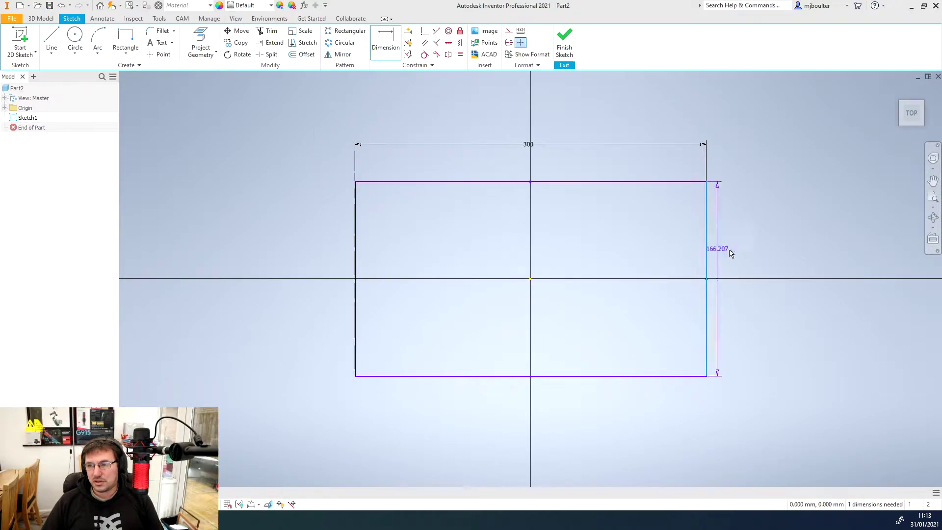
click(768, 269)
text(150)
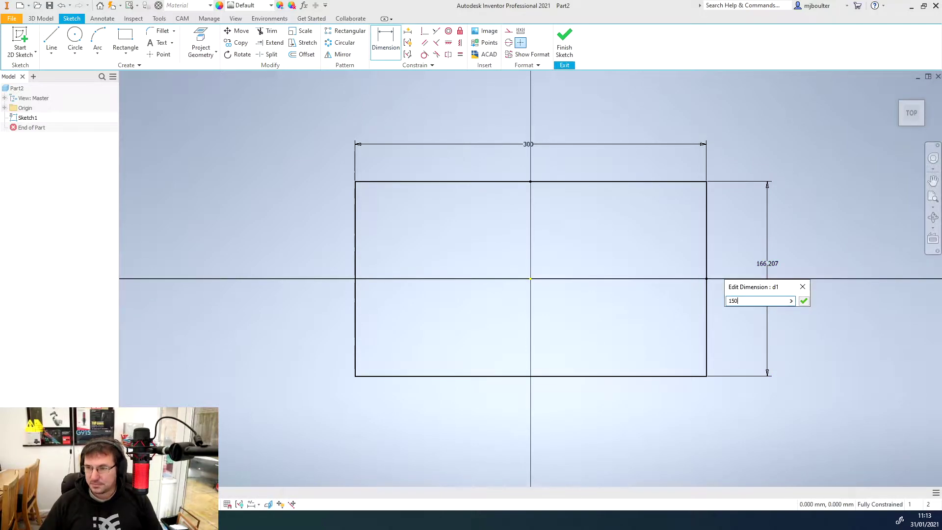
key(Return)
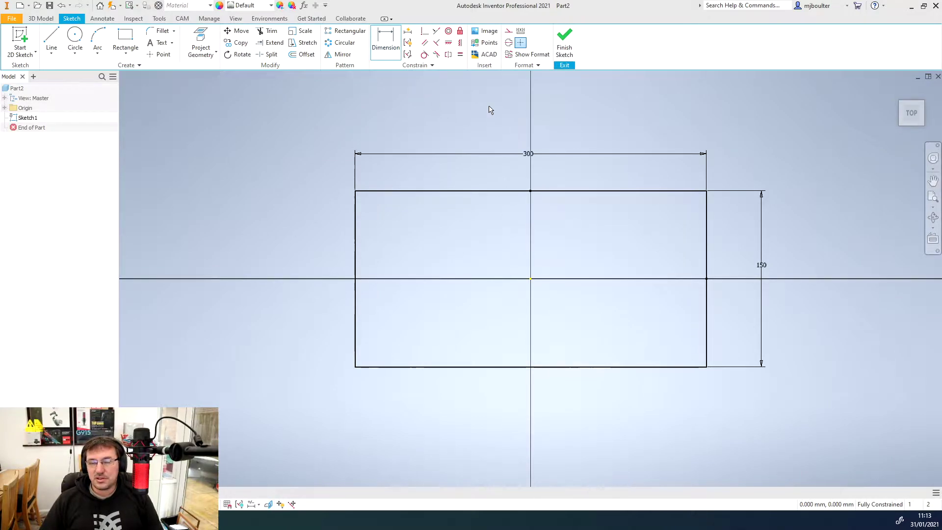
Draw an 18 mm circle near the rectangle's top-left corner.
click(75, 38)
click(372, 208)
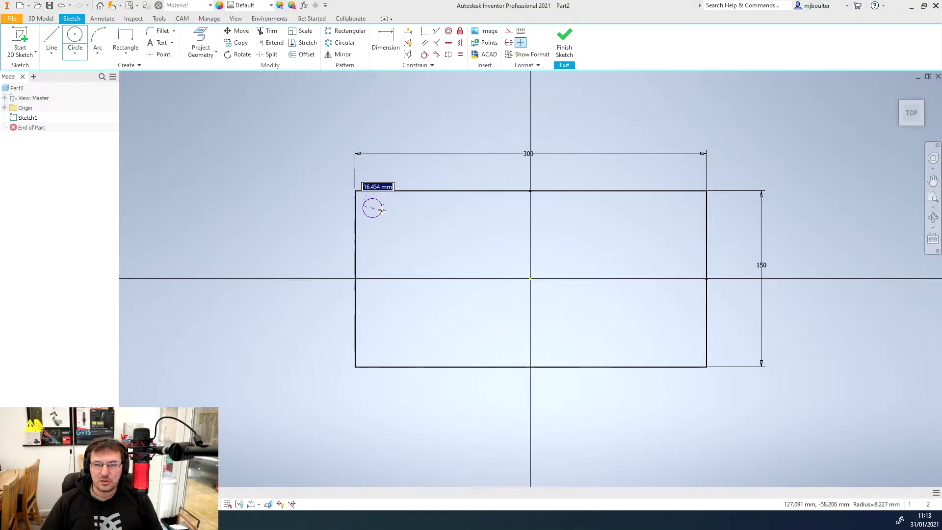
text(18)
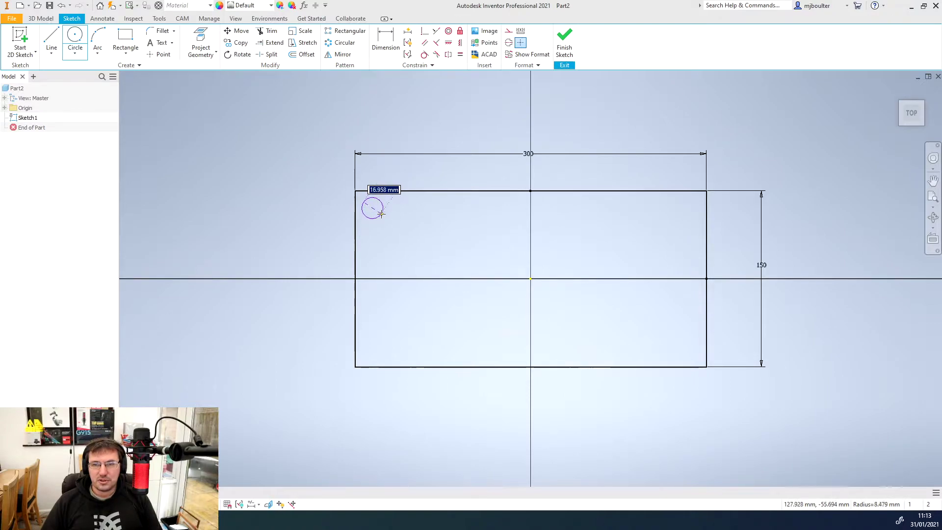
key(Return)
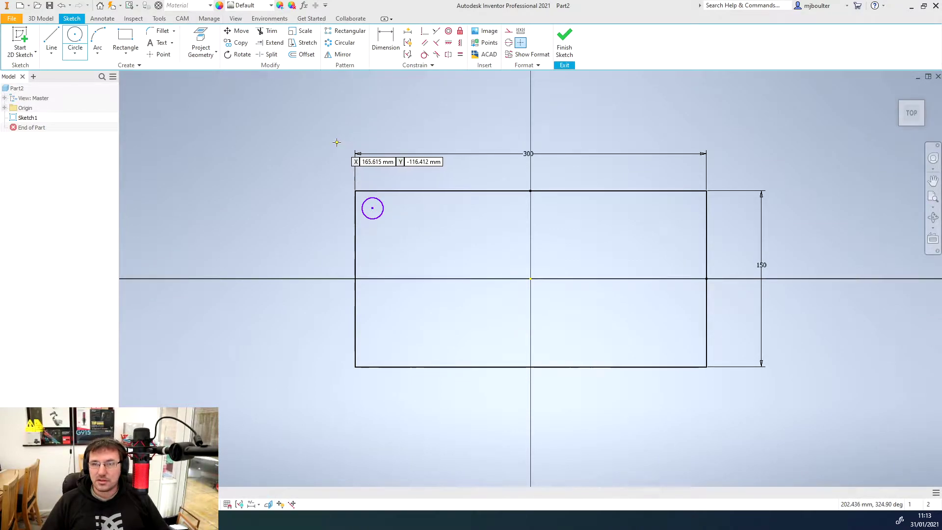
Dimension the circle 14.7 from the rectangle's top edge.
key(Escape)
key(d)
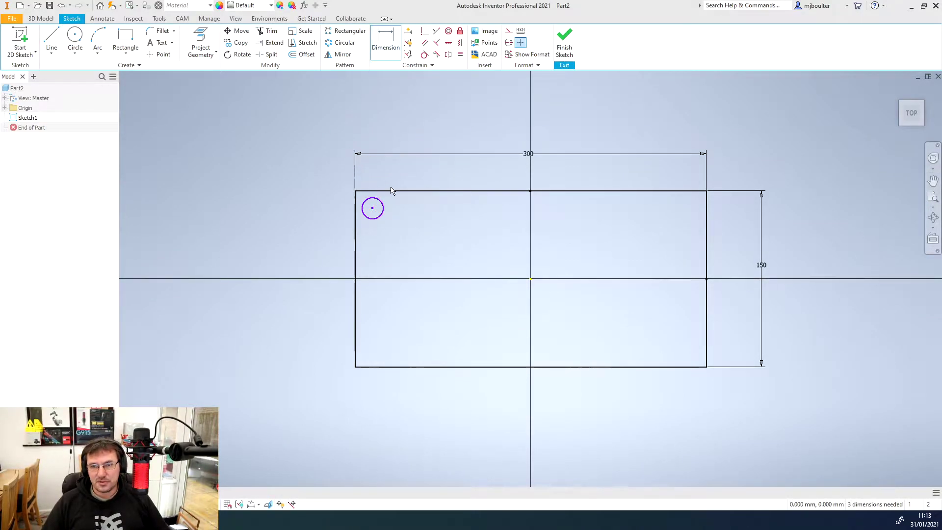
click(390, 191)
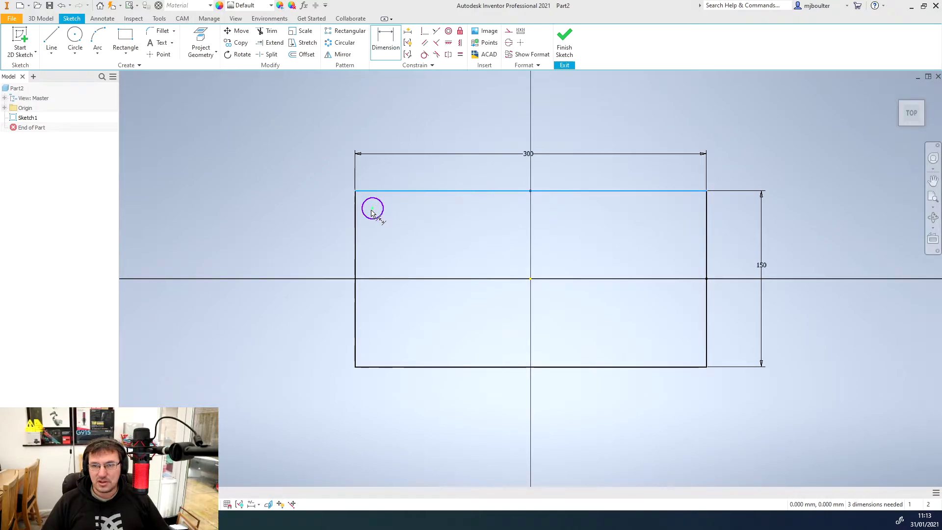
click(372, 209)
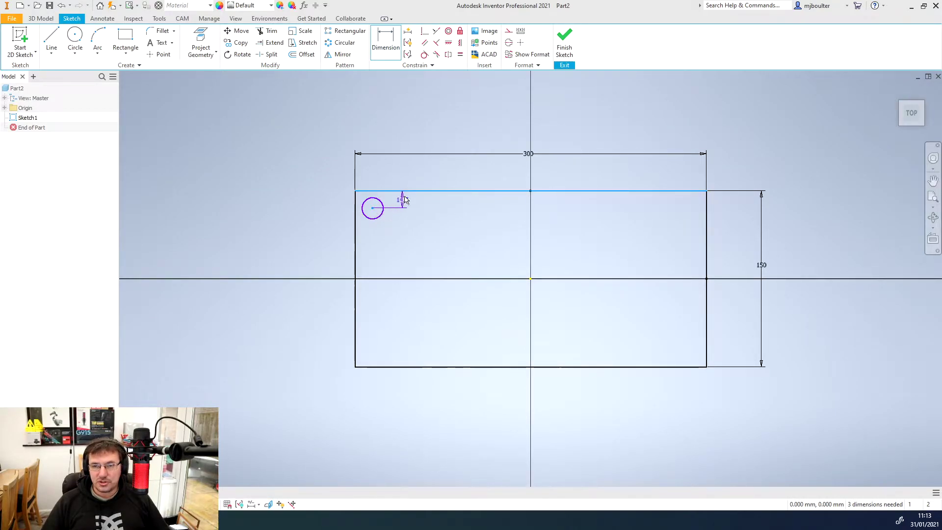
click(405, 125)
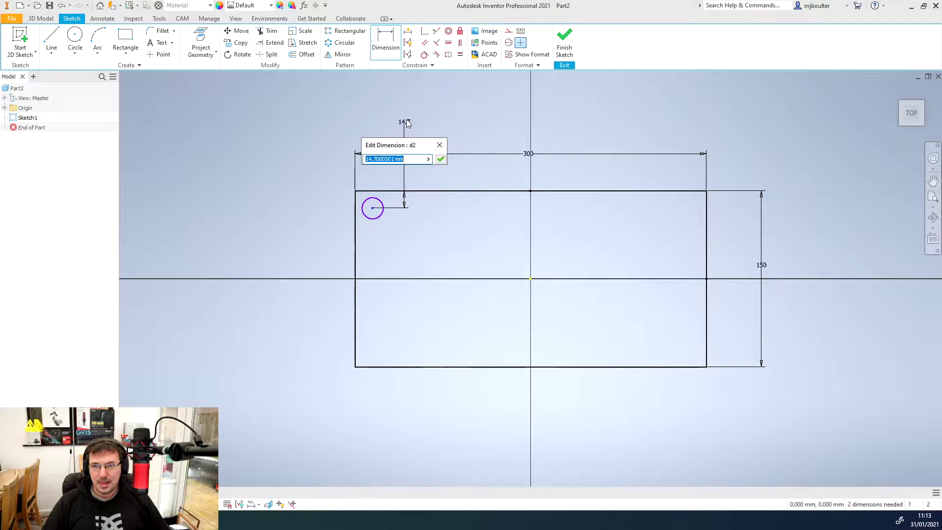
click(440, 159)
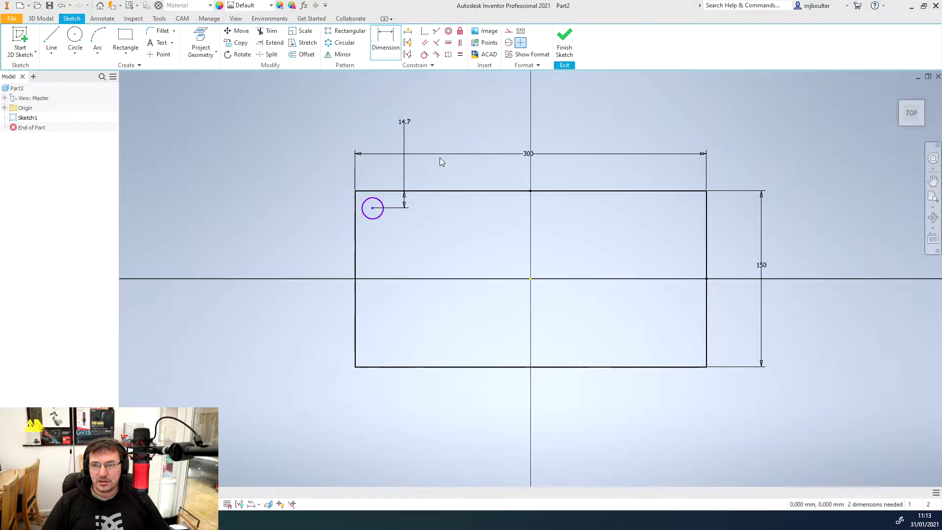
Abandon the left-edge dimension, delete the 14.7 dimension and restart the Dimension tool.
click(363, 211)
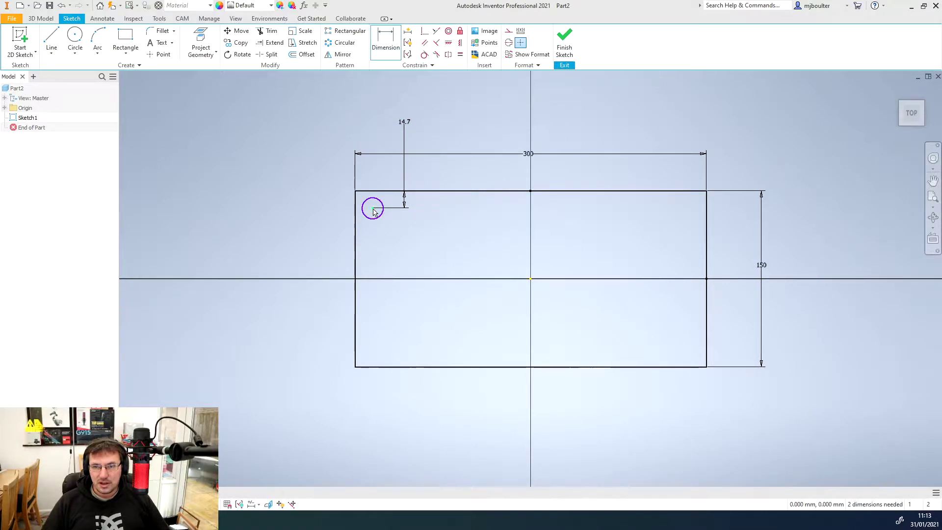
click(372, 209)
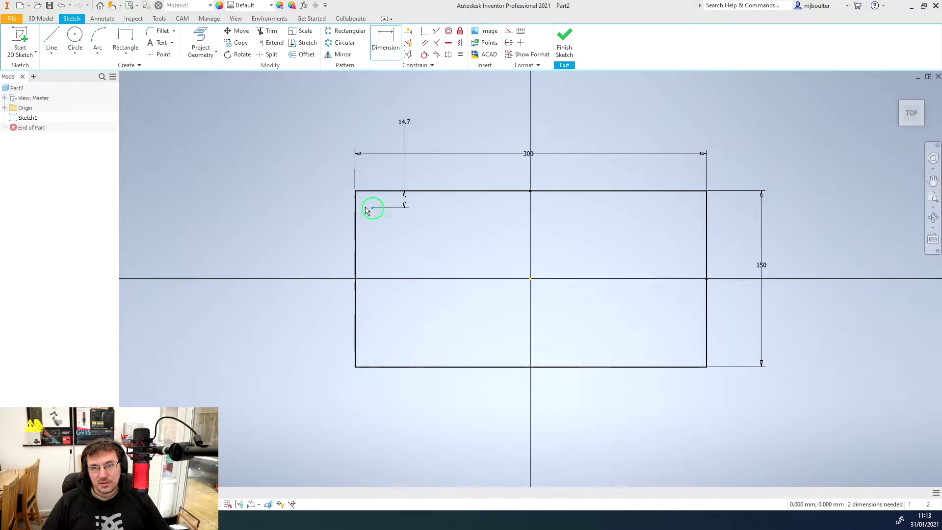
click(362, 212)
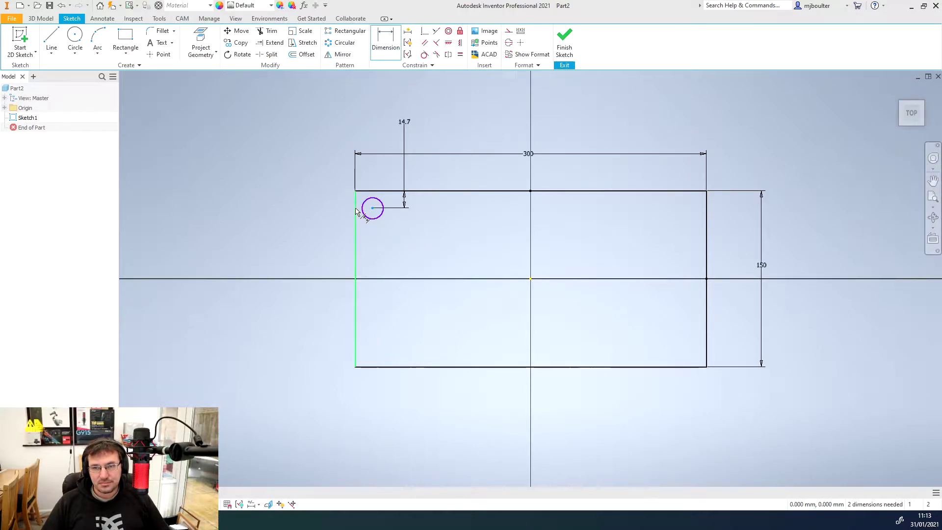
key(Escape)
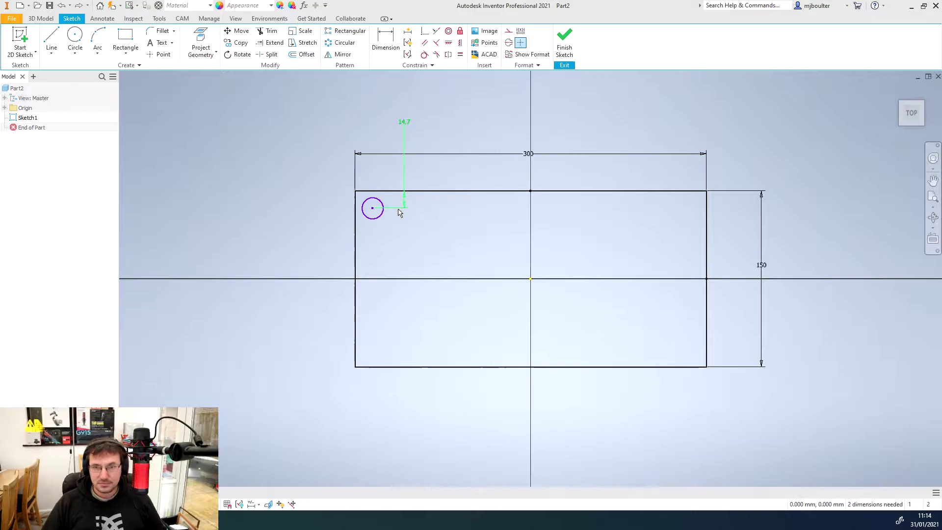
click(400, 211)
key(Delete)
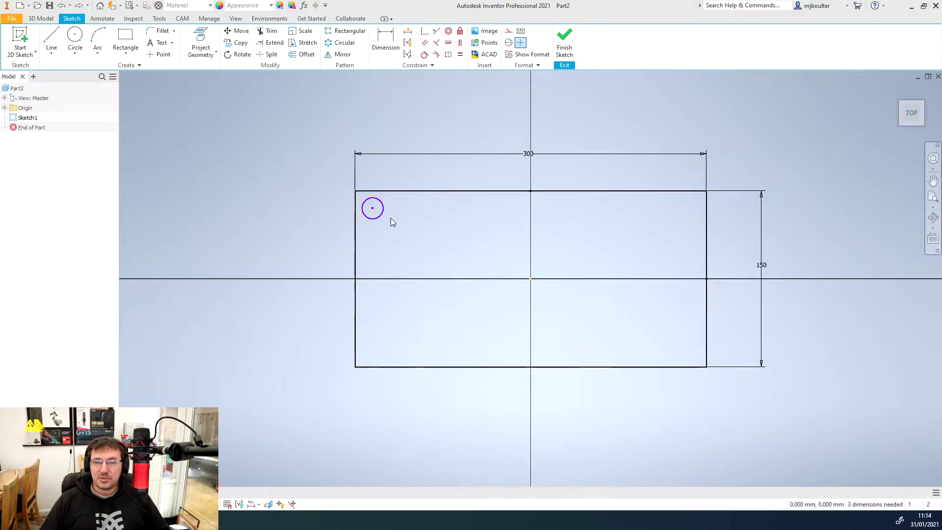
key(d)
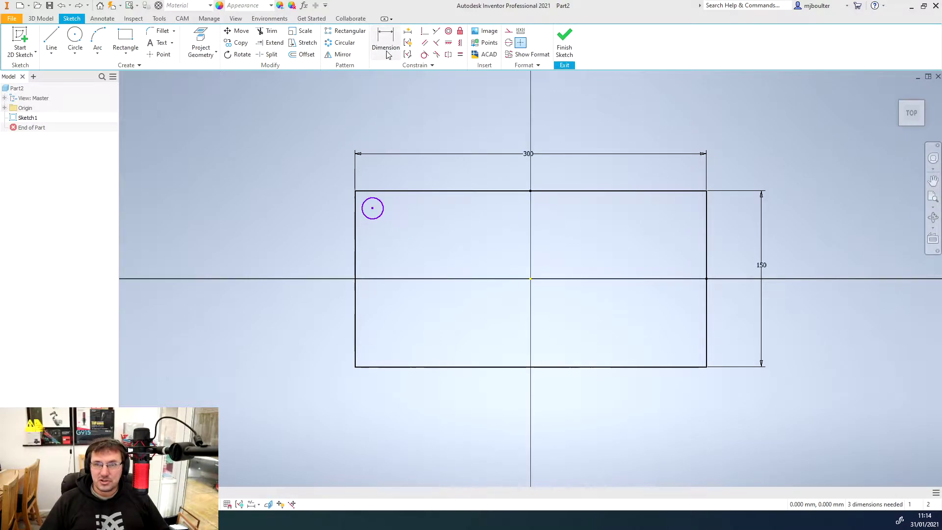
Dimension the circle centre from the top edge (14.7) and left edge (14.953).
click(373, 210)
click(398, 191)
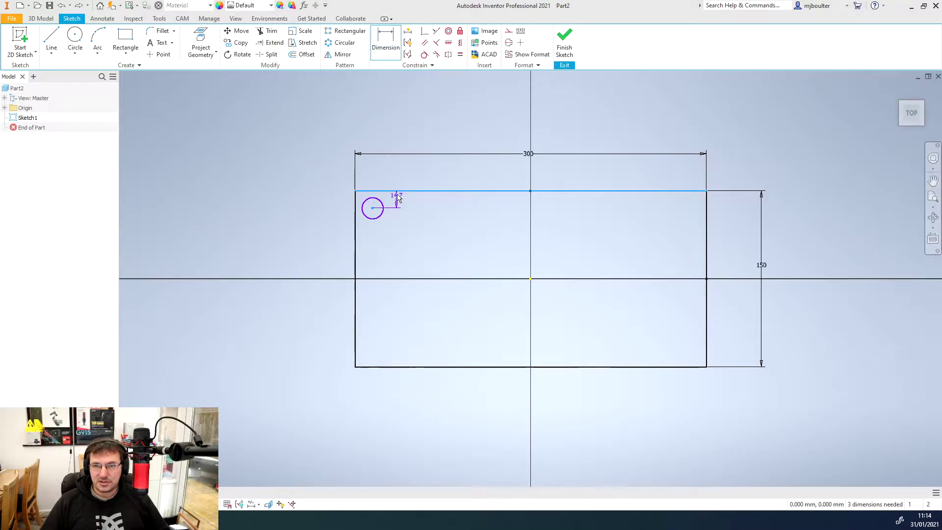
click(401, 125)
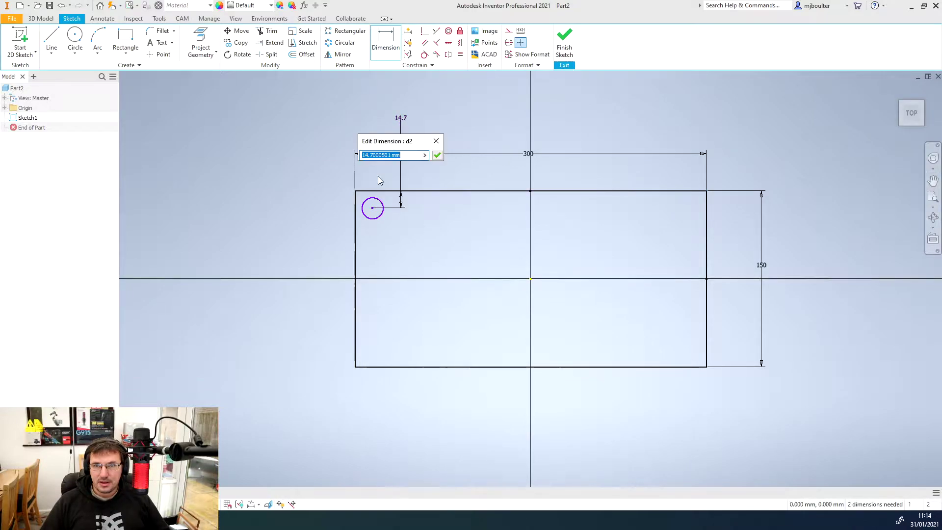
click(438, 155)
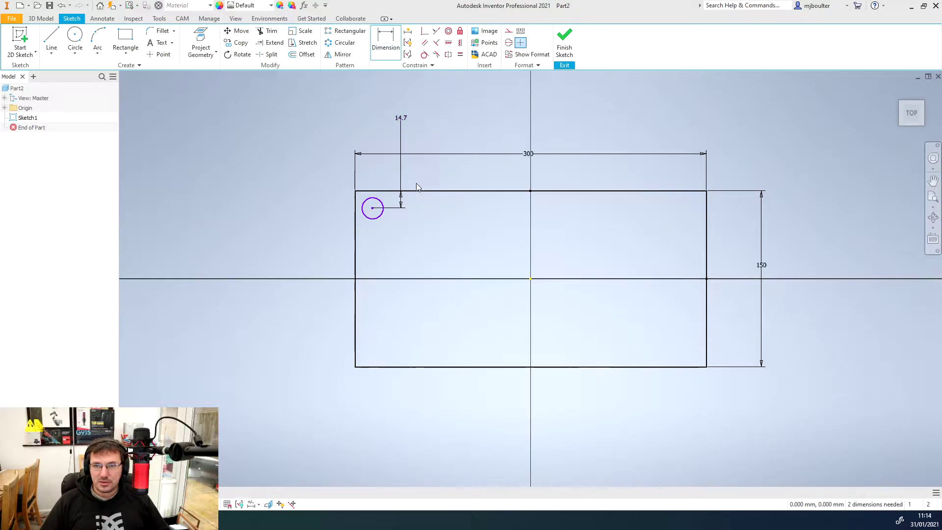
click(373, 209)
click(355, 210)
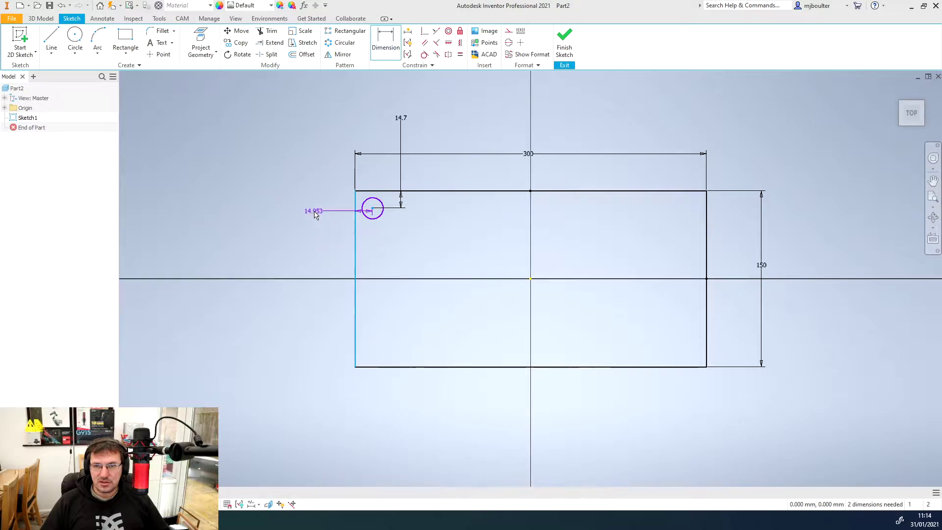
click(307, 236)
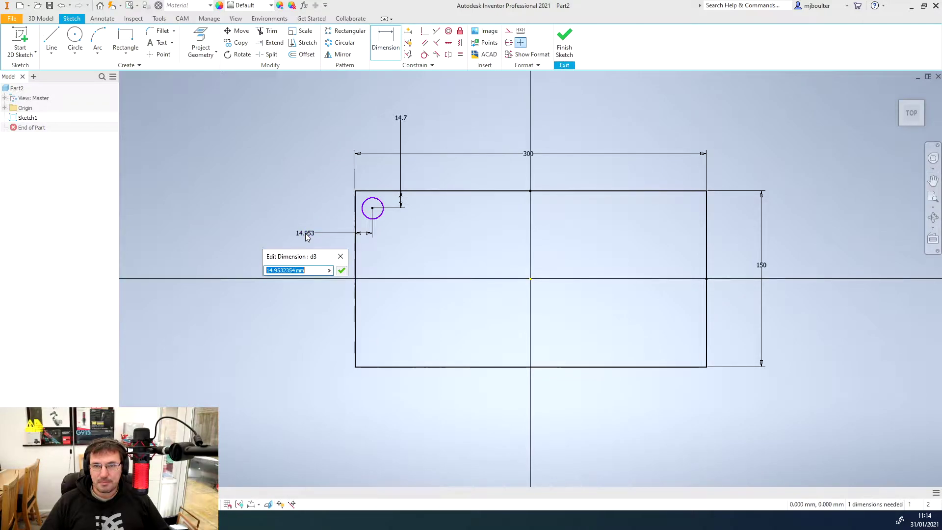
click(342, 272)
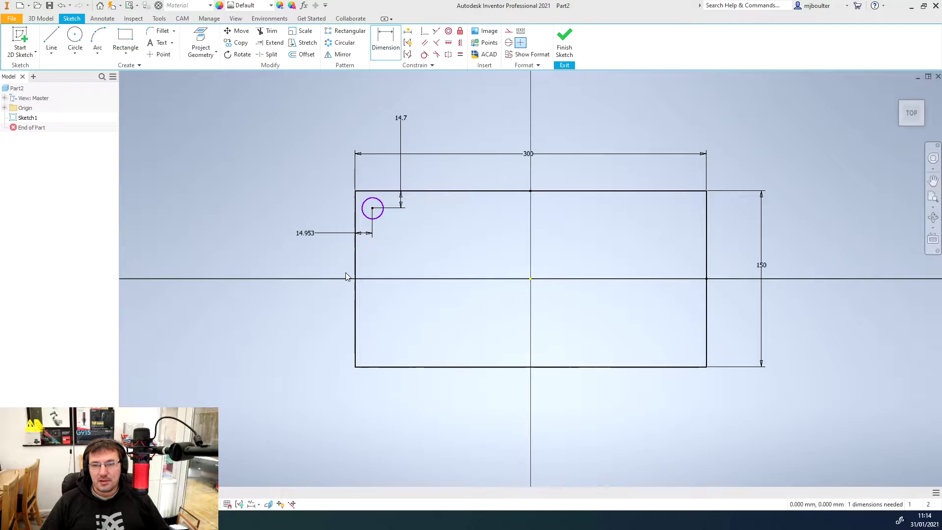
Rename the two dimensions as parameters holevert=10 and holehorz=10.
click(401, 123)
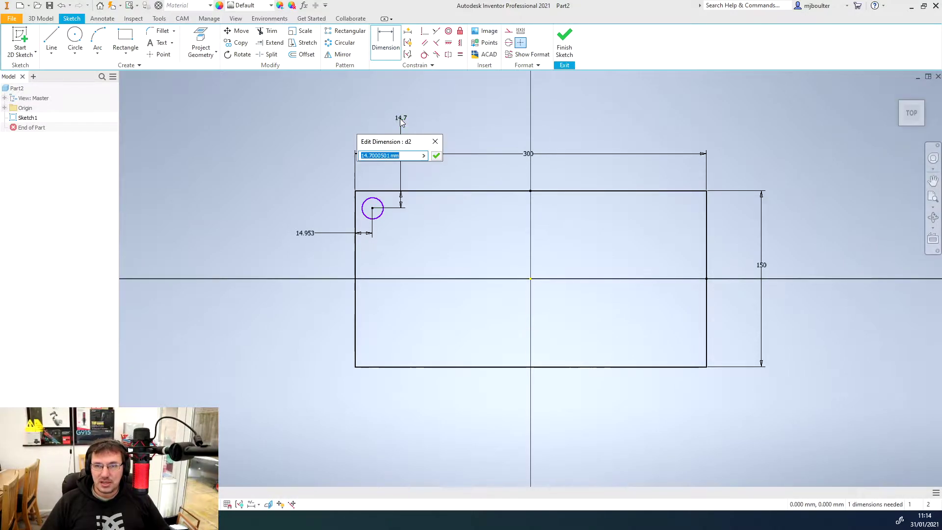
key(BackSpace)
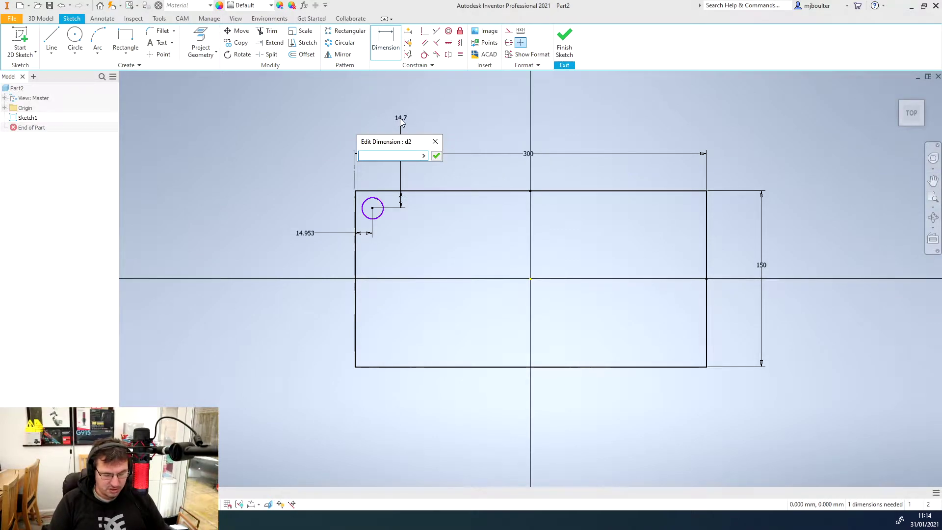
text(hpo)
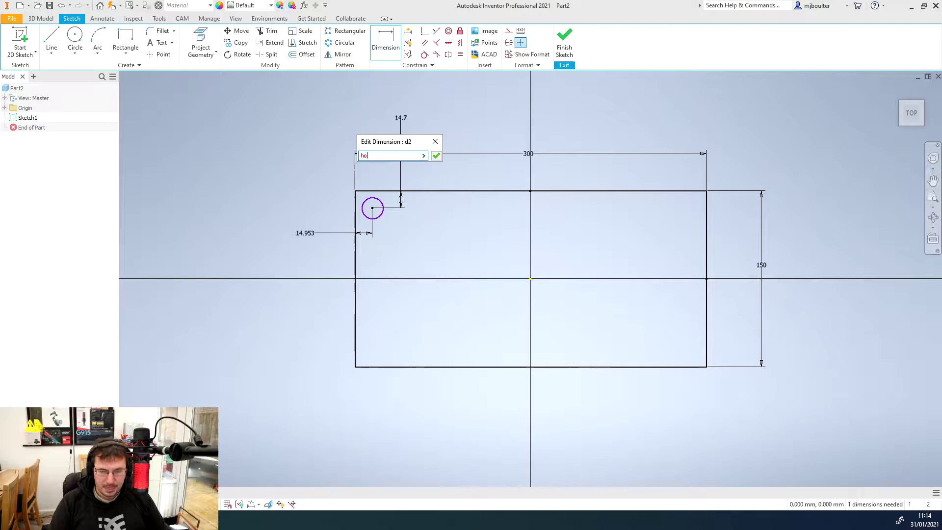
text(vert=10)
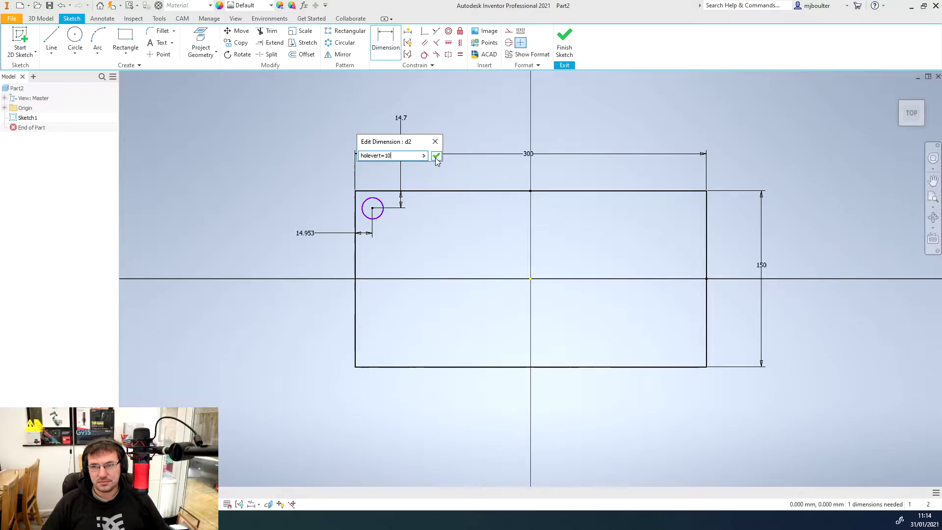
click(436, 156)
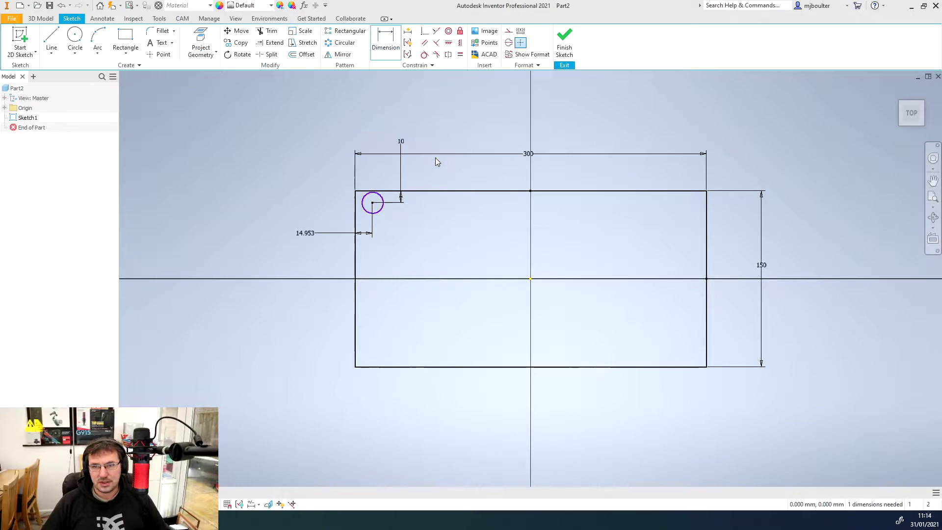
click(304, 237)
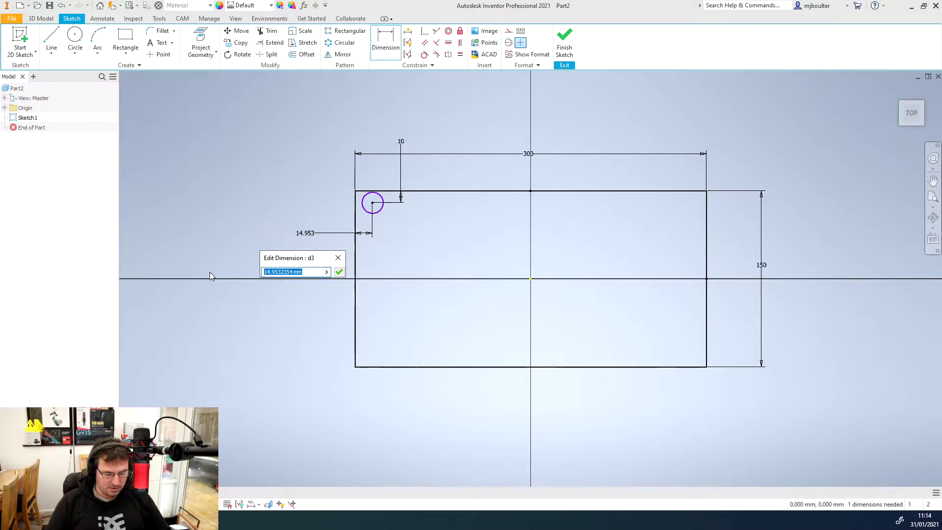
text(ho)
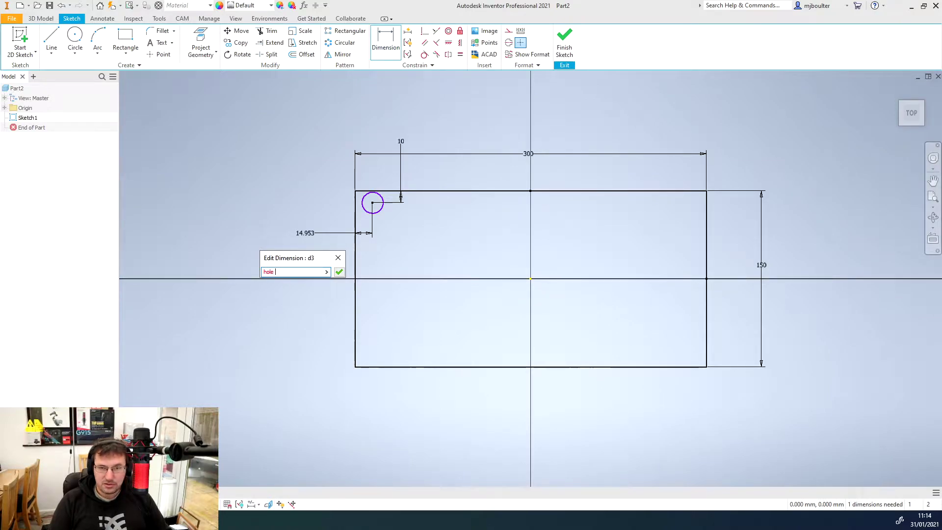
text(le)
key(BackSpace)
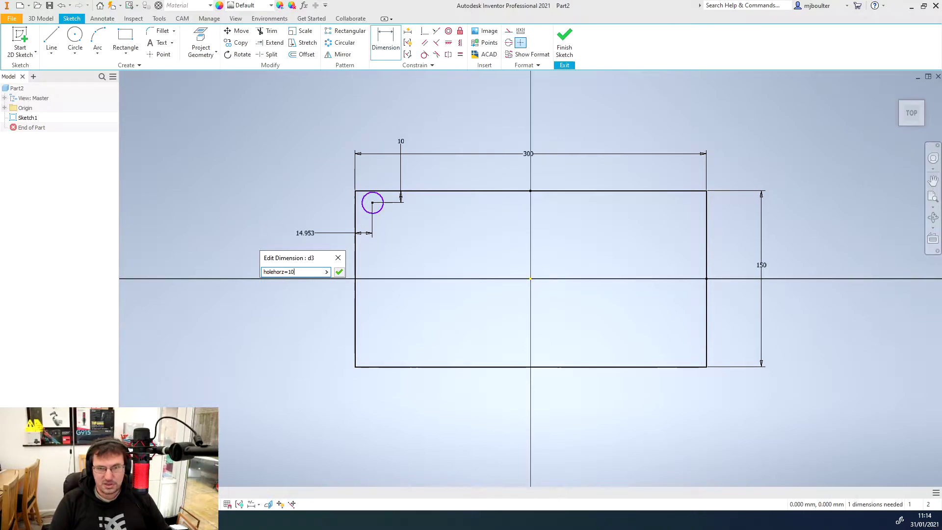
click(339, 272)
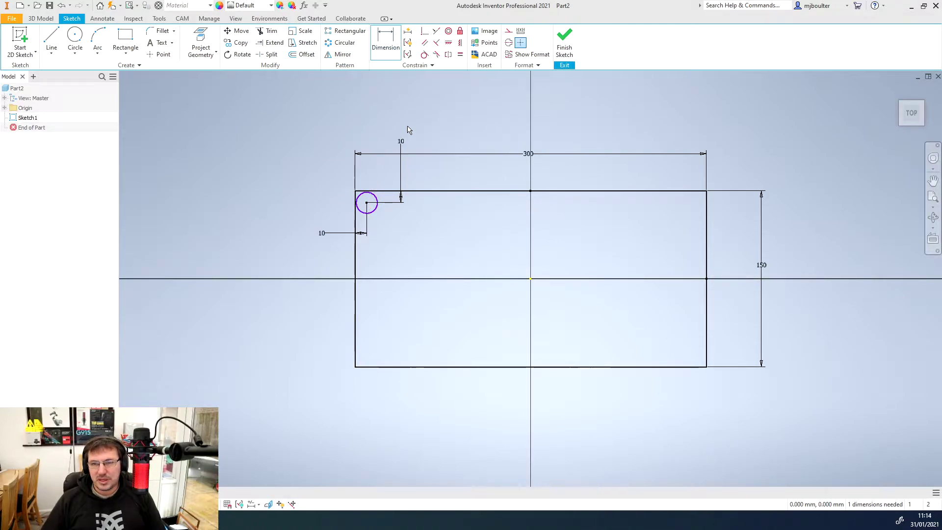
Change both holevert and holehorz to 15.
double_click(401, 142)
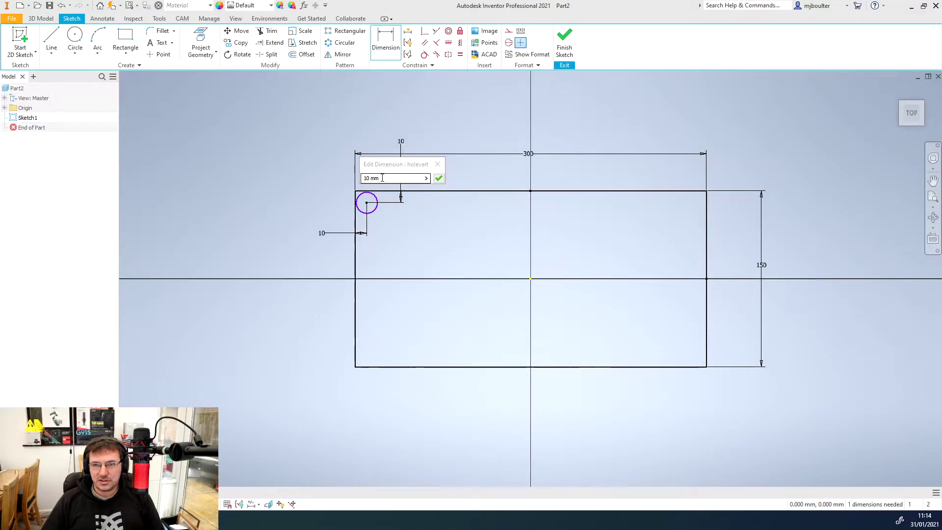
text(15)
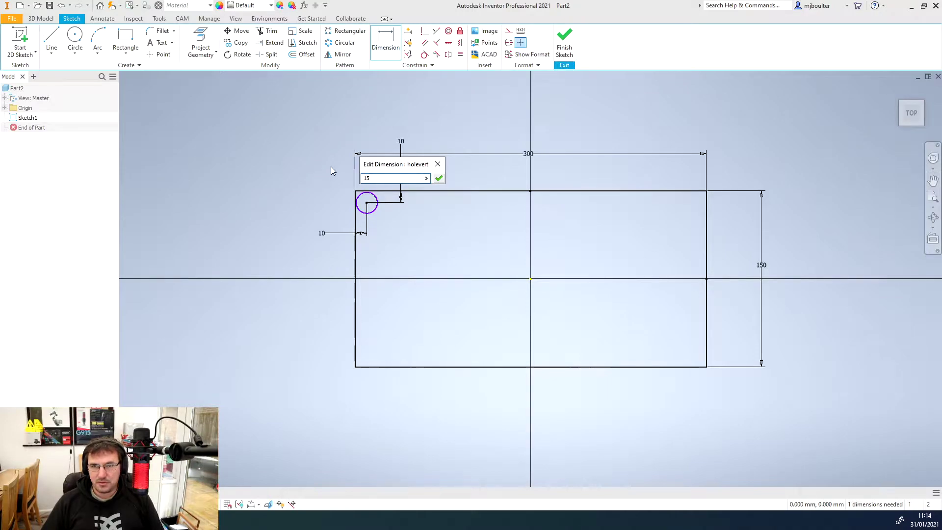
click(438, 178)
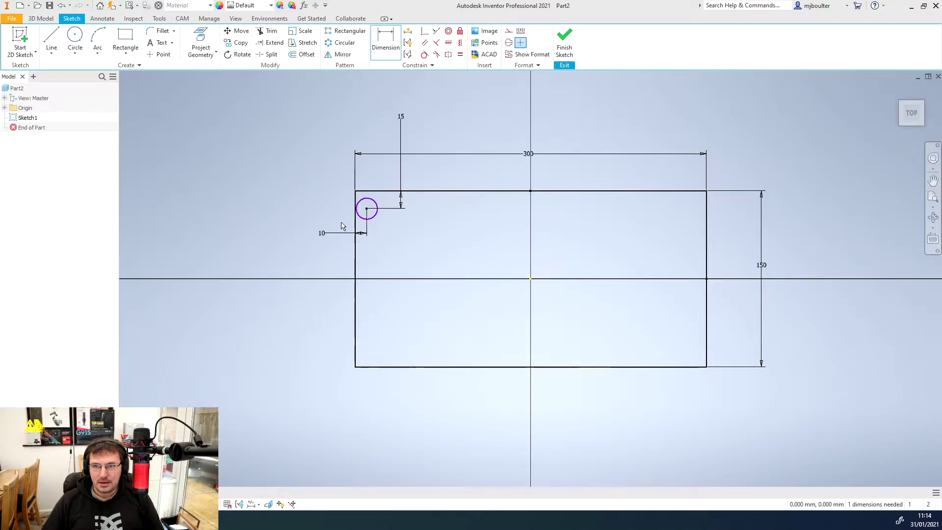
click(320, 234)
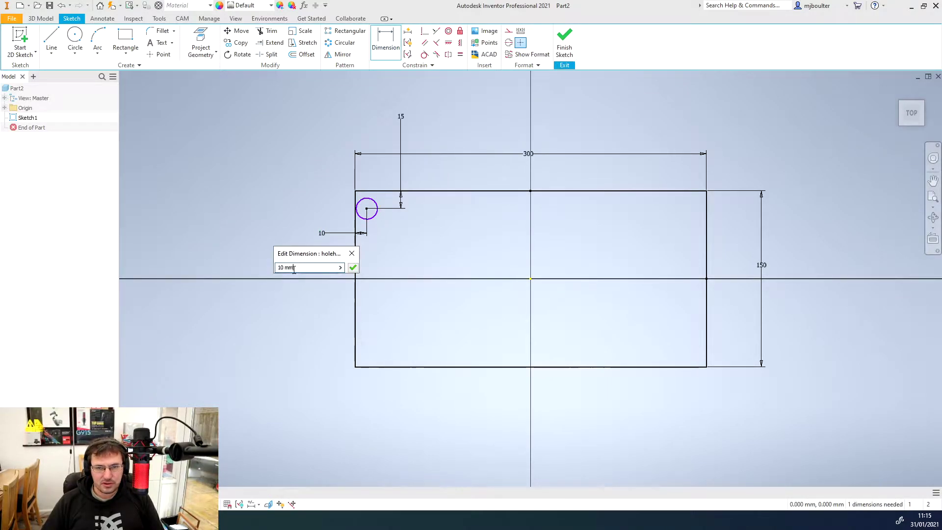
text(15)
key(Return)
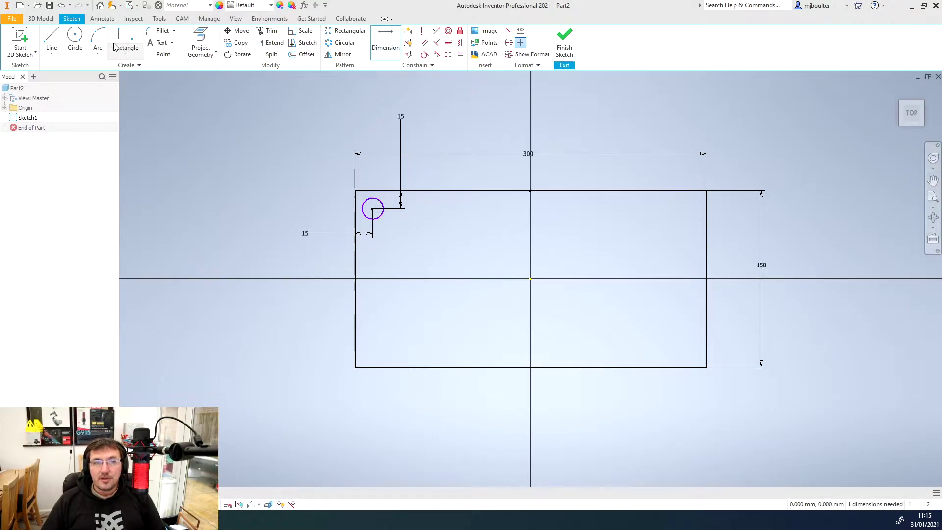
Start a rectangular pattern on the circle, then cancel it.
click(339, 35)
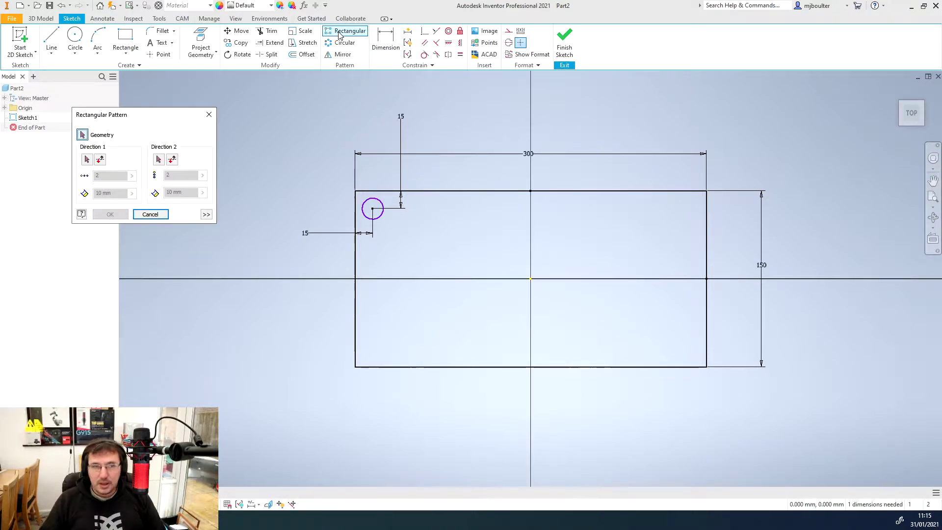
click(384, 216)
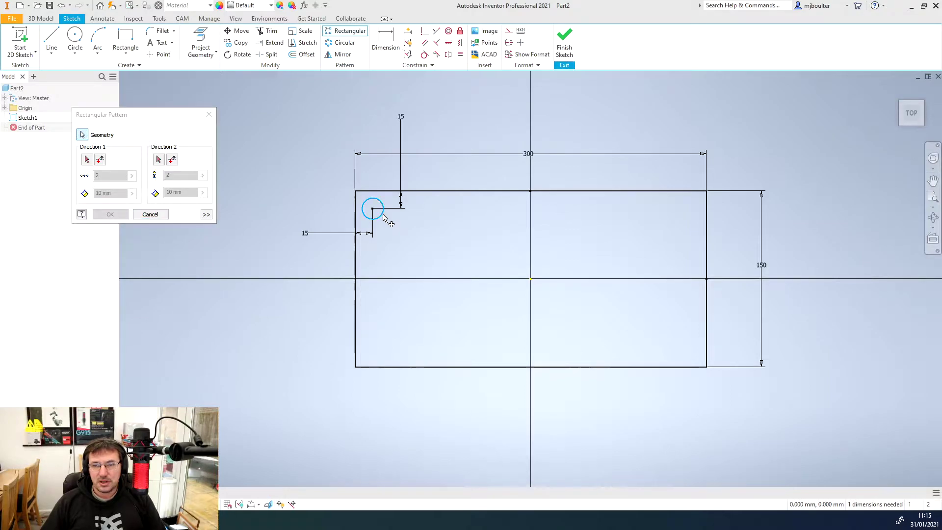
click(146, 215)
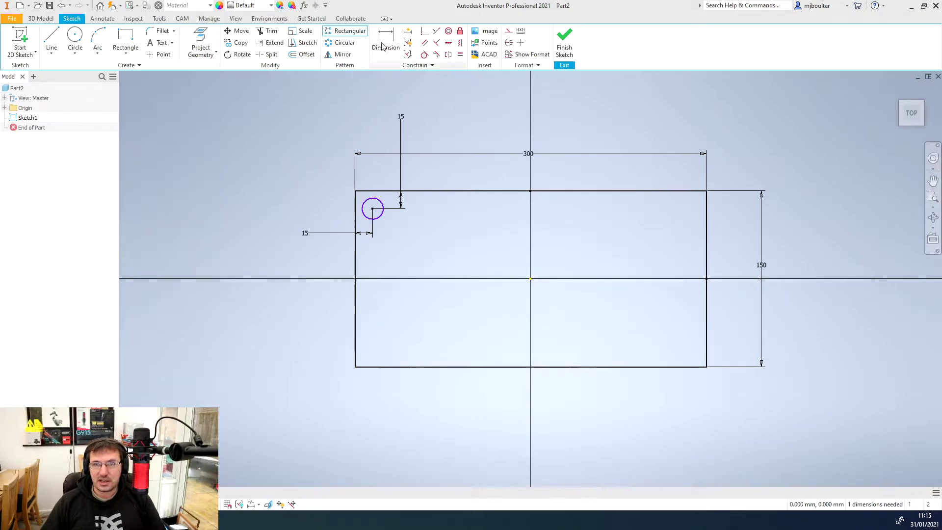
Dimension the hole circle's diameter at 15.
click(388, 37)
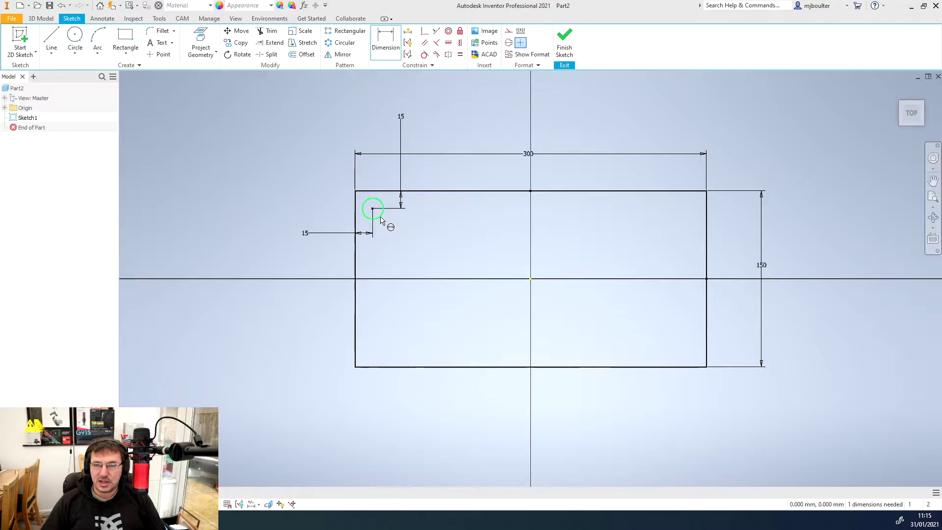
click(382, 219)
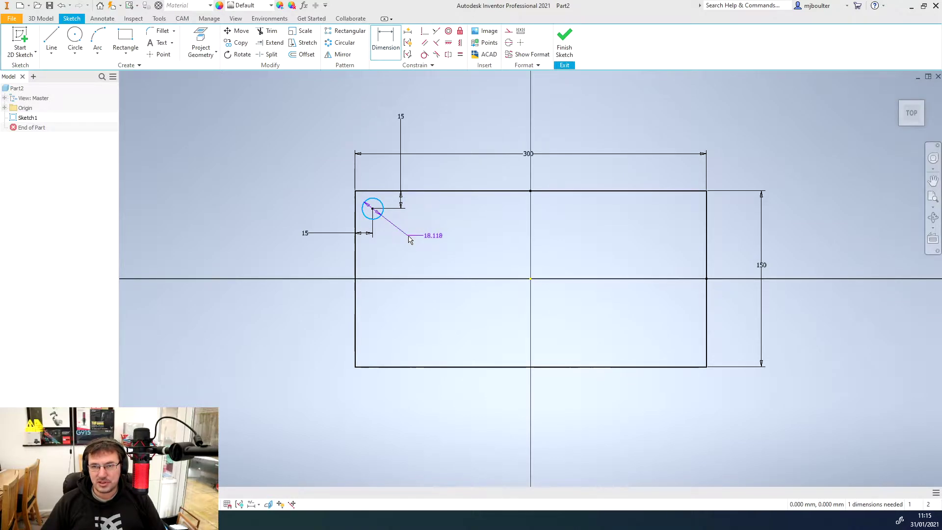
click(410, 239)
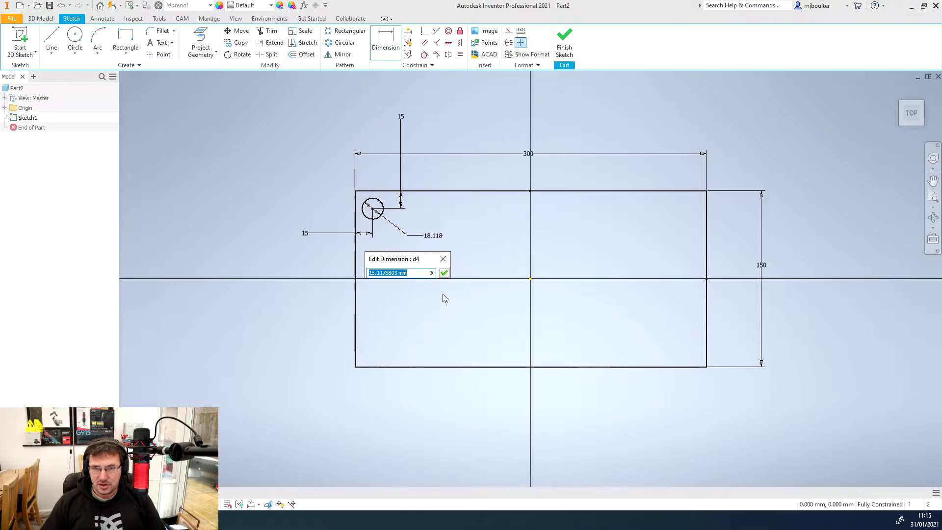
text(15)
key(Return)
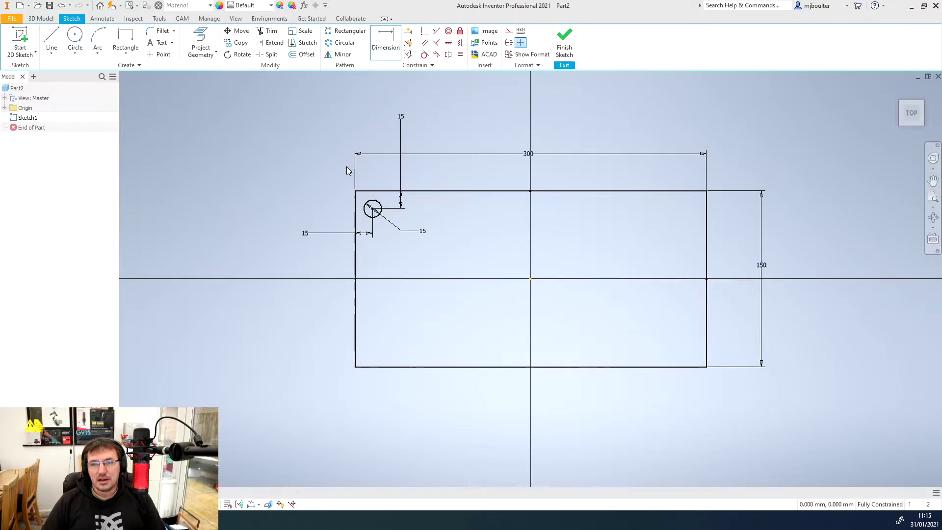
Pattern the corner hole along the plate's top edge with a count of 3.
click(341, 34)
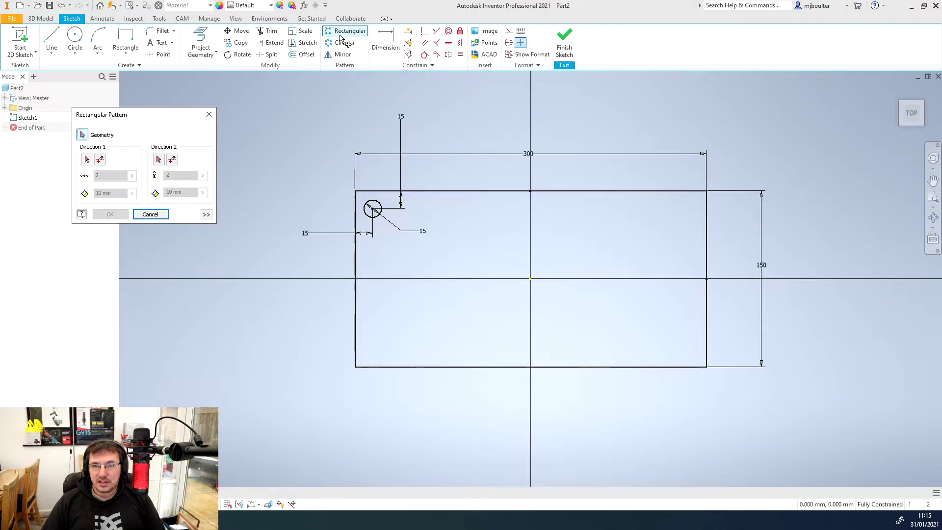
click(377, 214)
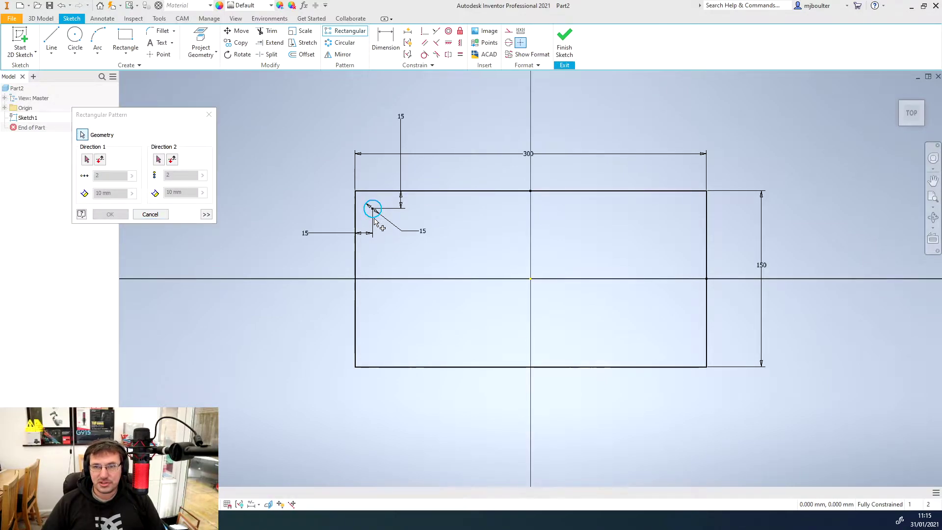
click(87, 159)
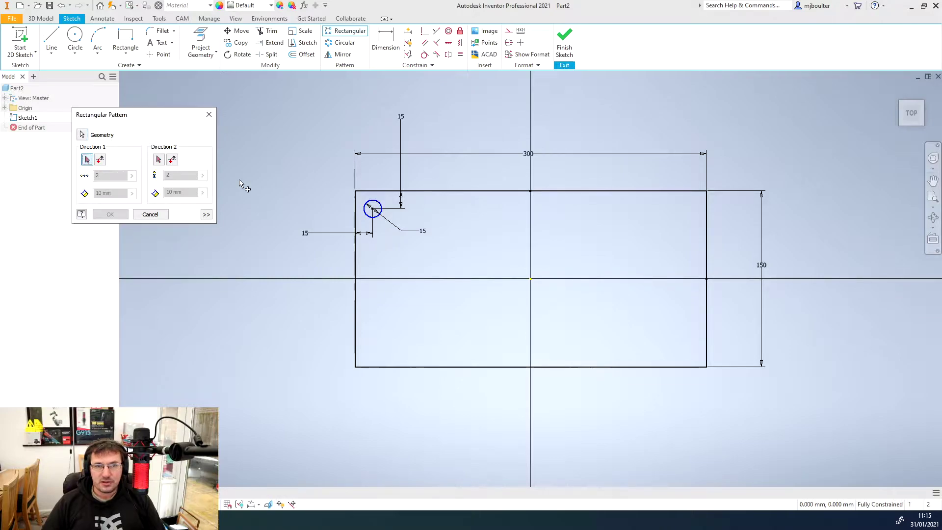
click(470, 192)
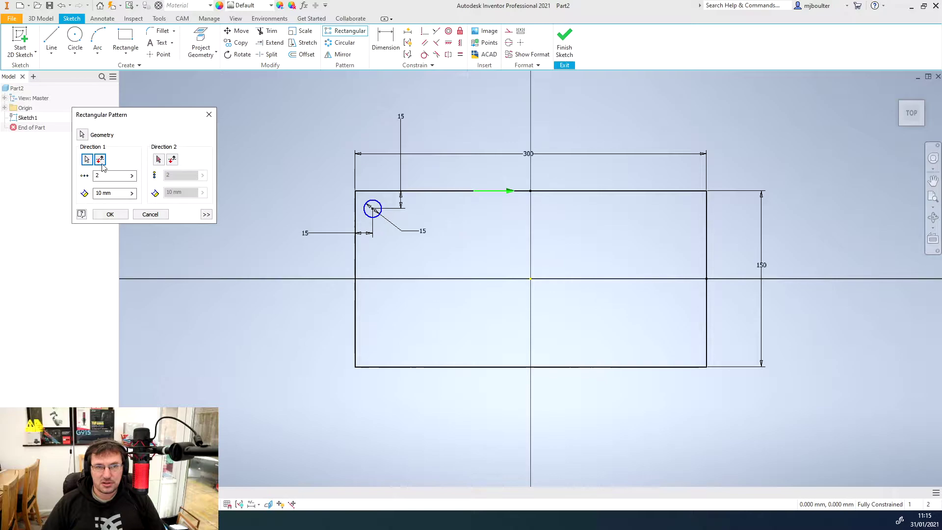
click(118, 176)
text(3)
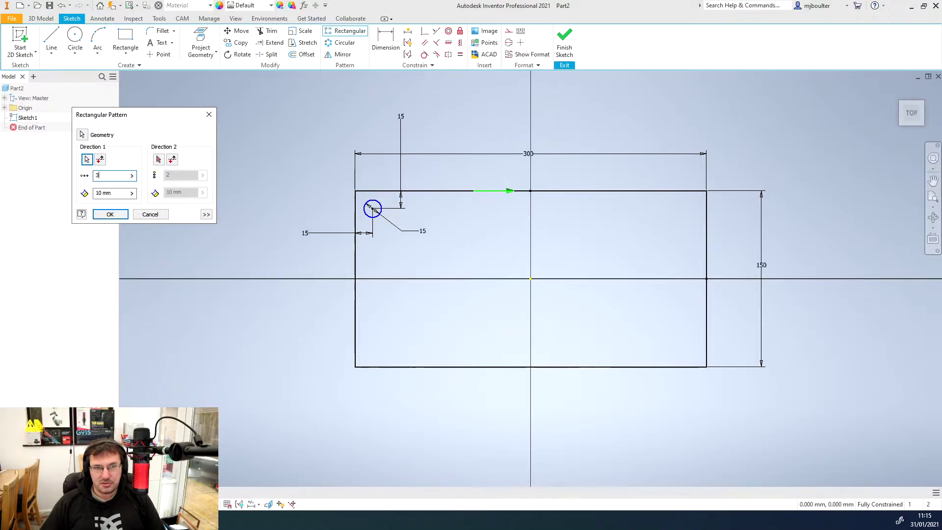
Set the first-direction spacing to d0/2-holehorz using the 300 width dimension and holehorz parameter.
click(111, 192)
click(132, 193)
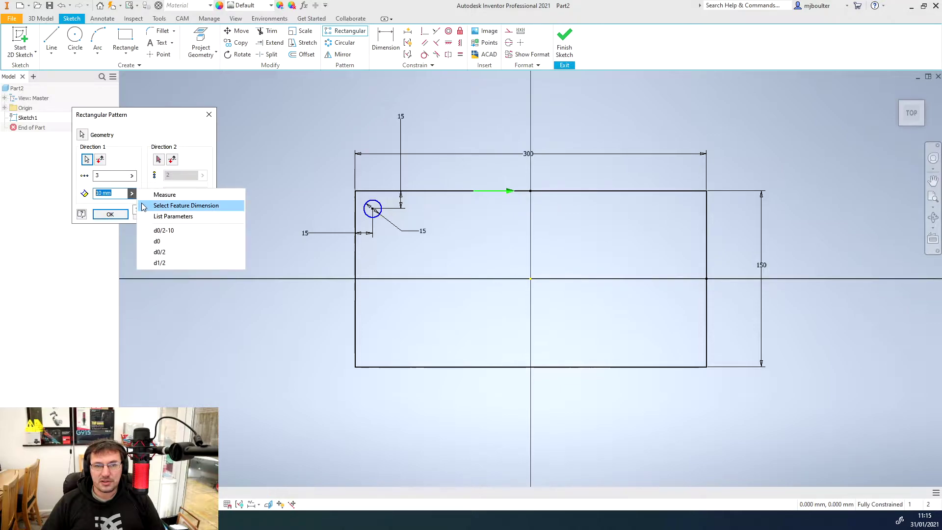
click(162, 206)
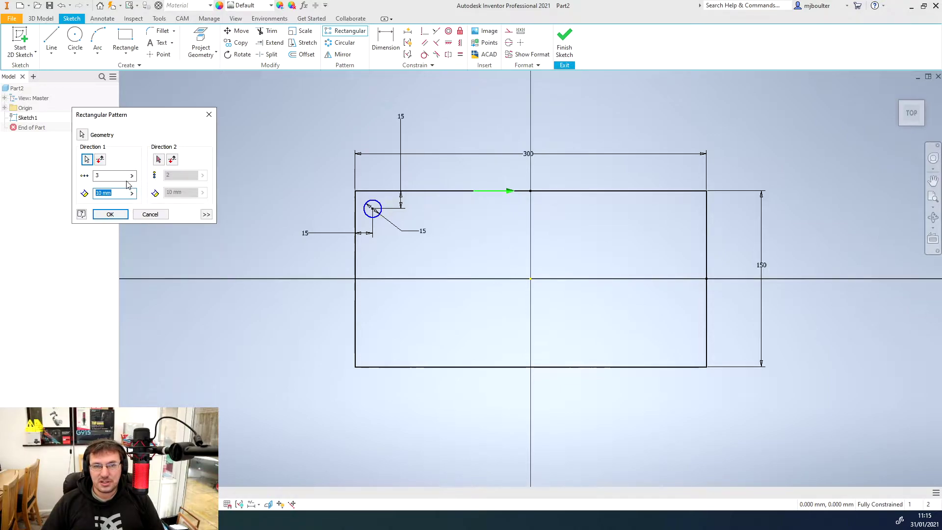
click(132, 193)
click(162, 206)
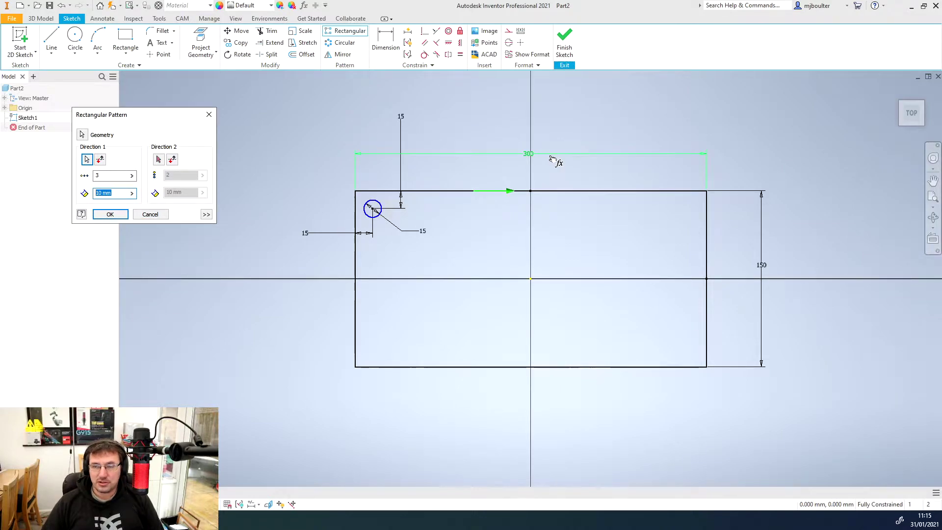
click(551, 159)
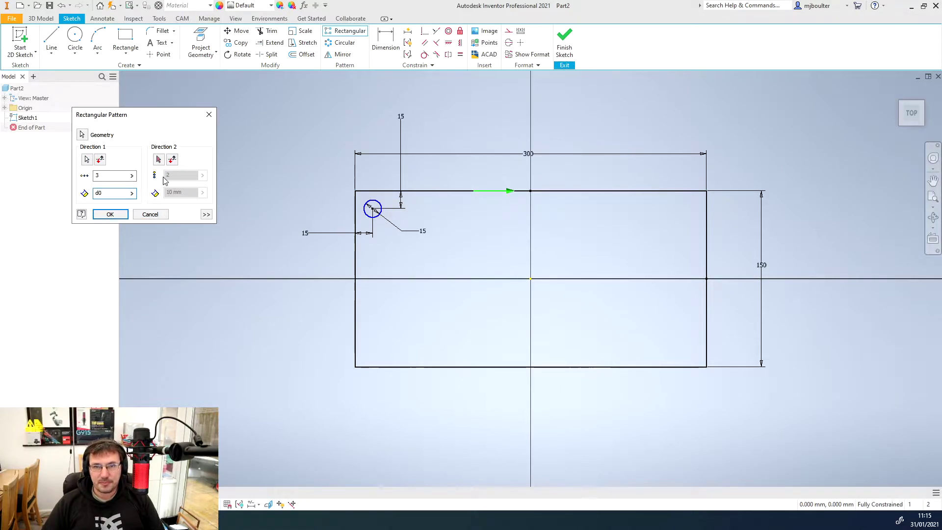
click(106, 193)
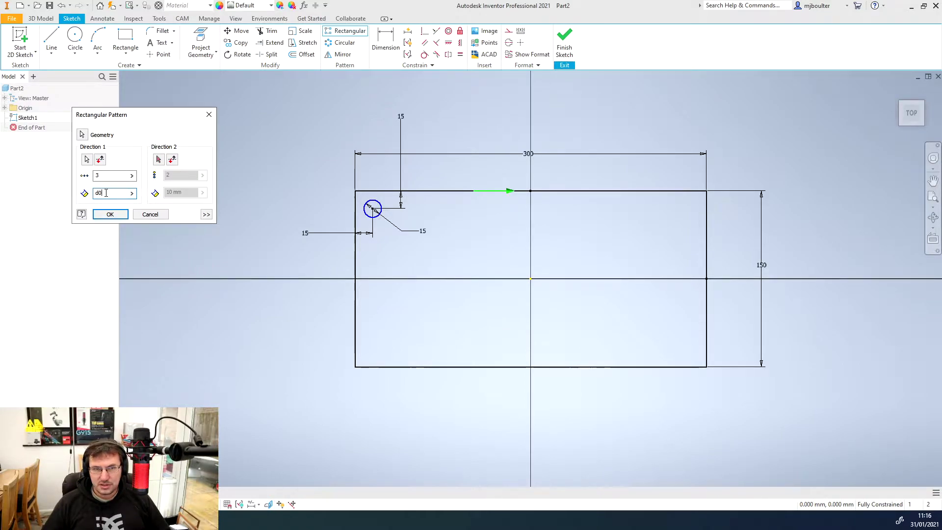
text(/)
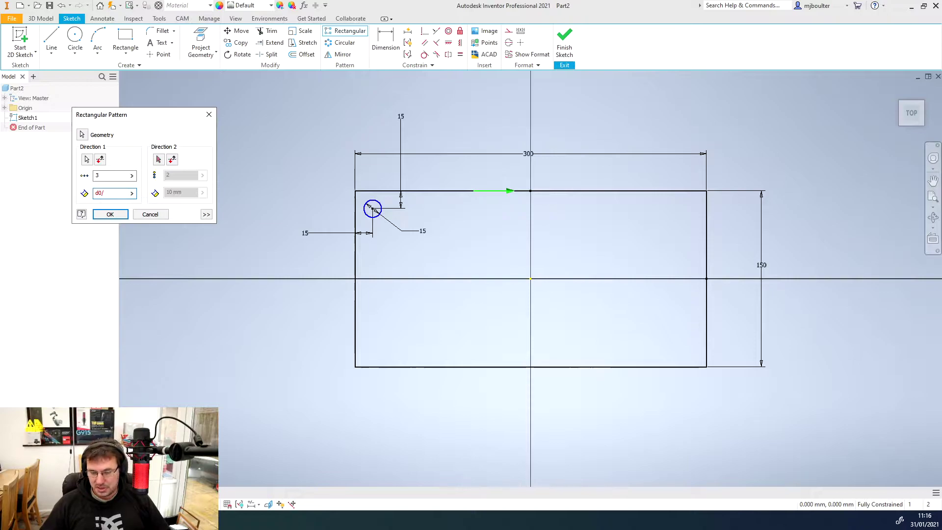
text(3)
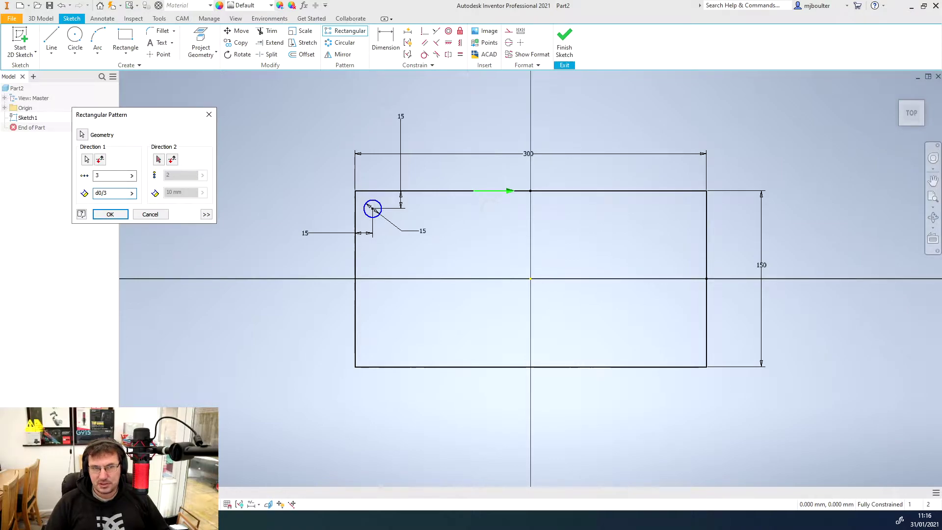
key(BackSpace)
text(2-)
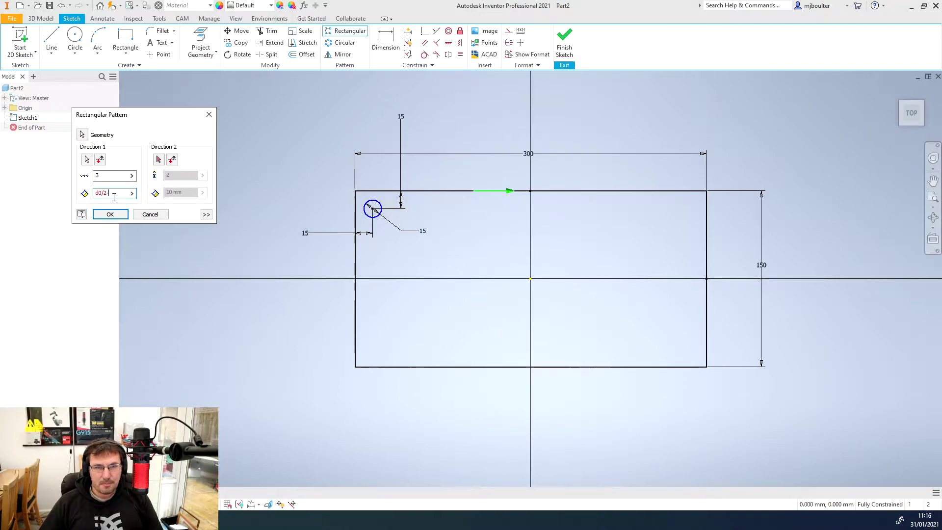
click(132, 194)
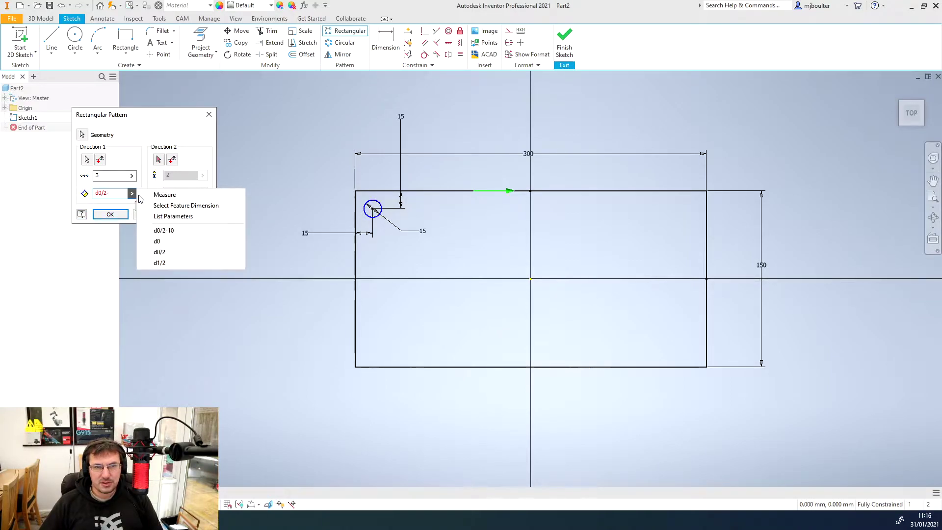
click(169, 216)
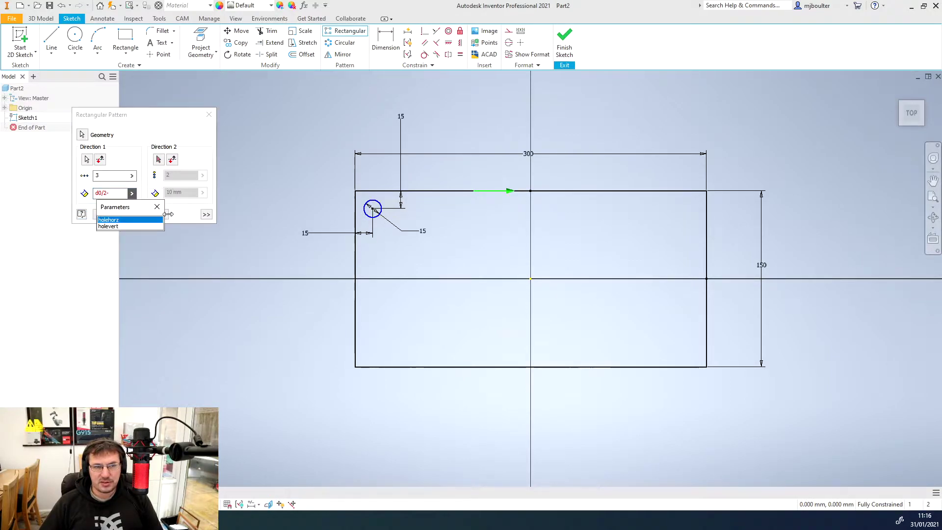
click(108, 220)
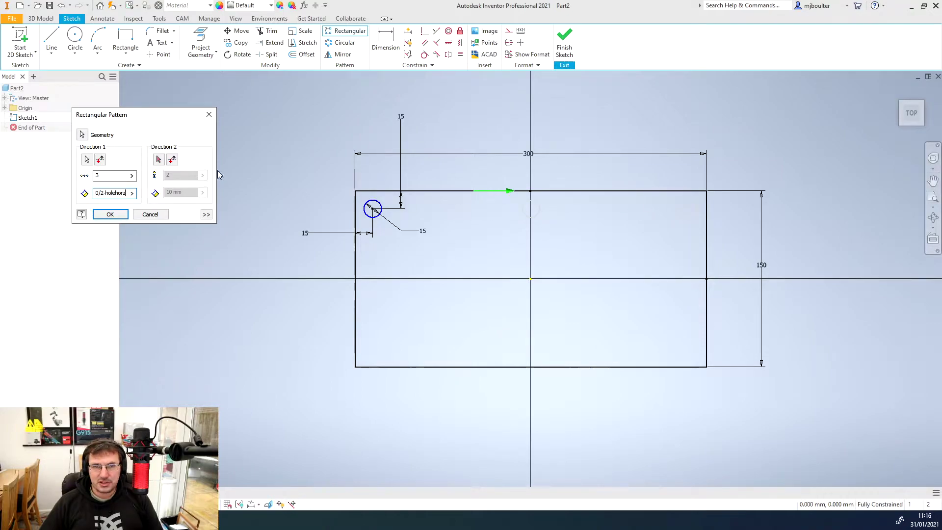
Set the pattern's second direction along the left edge, pointing downward.
click(159, 160)
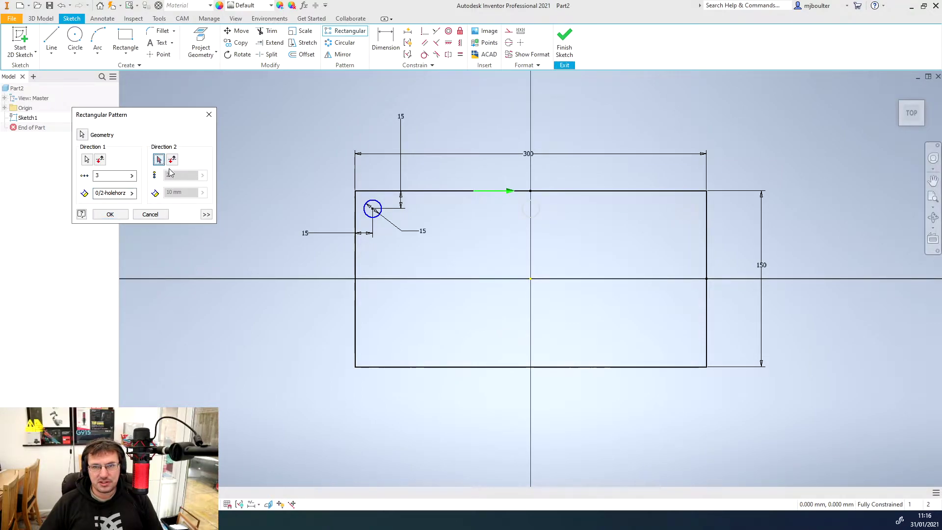
click(355, 260)
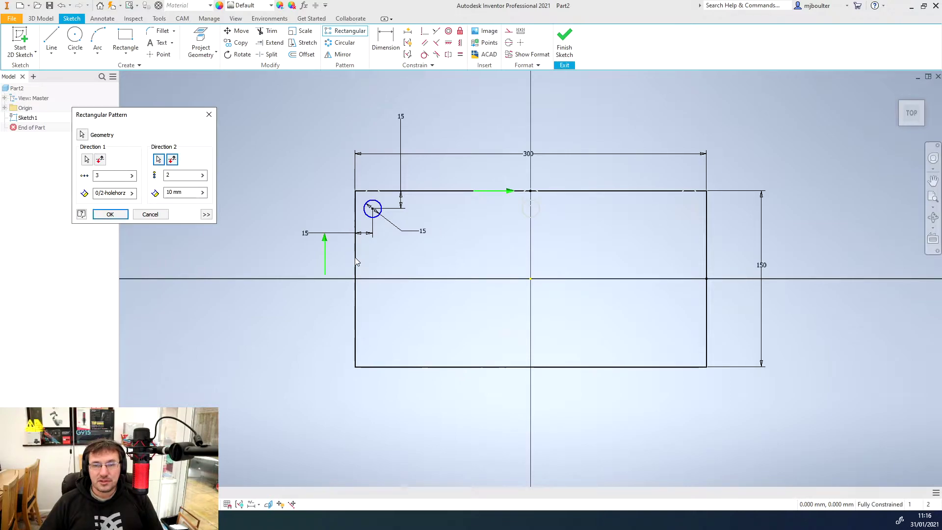
click(173, 160)
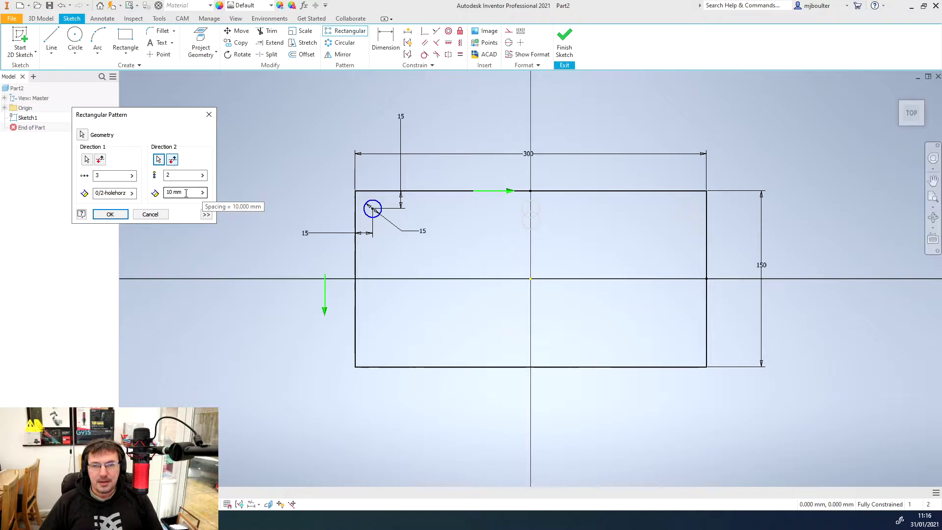
Set the second-direction spacing to d1-holevert*2 using the 150 height dimension and holevert.
click(202, 192)
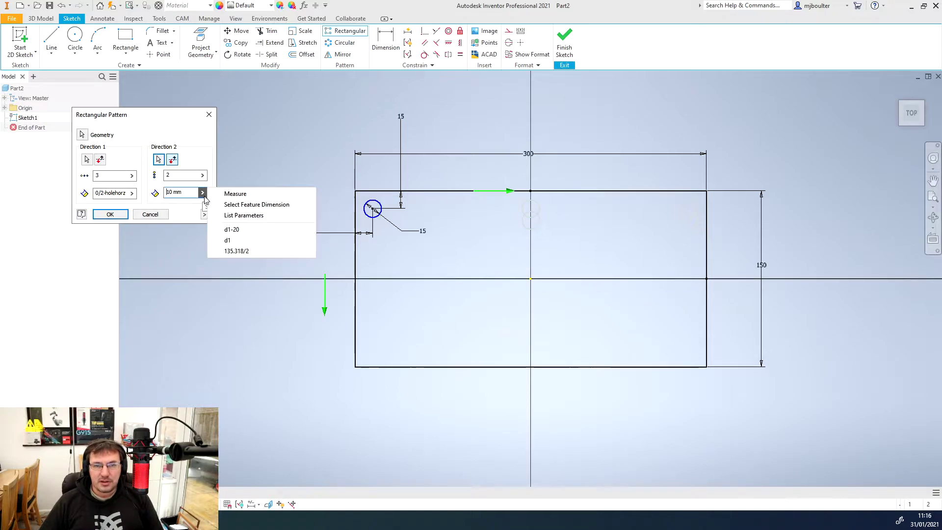
click(247, 205)
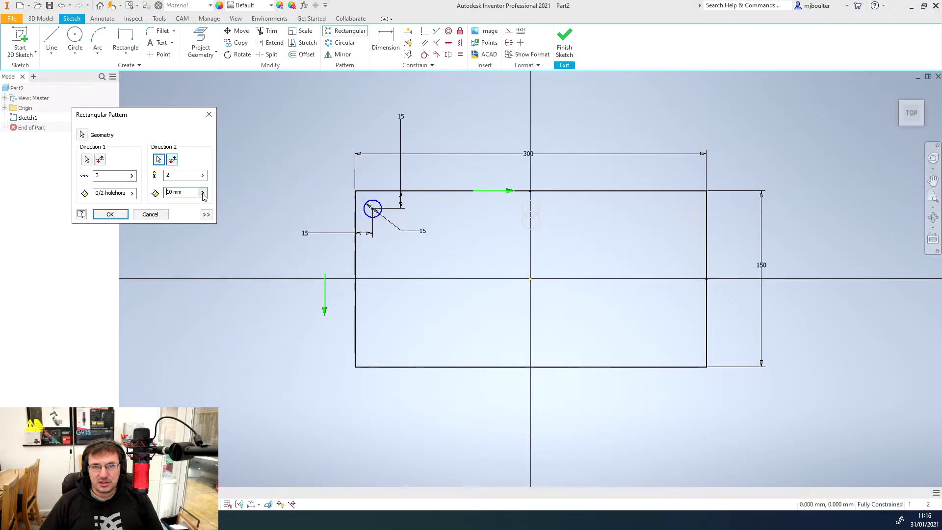
click(203, 193)
click(247, 205)
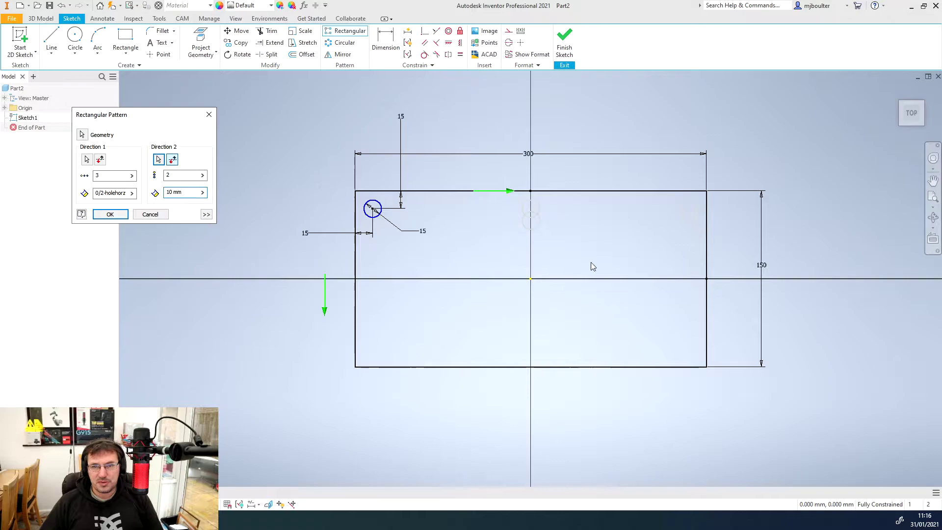
click(767, 265)
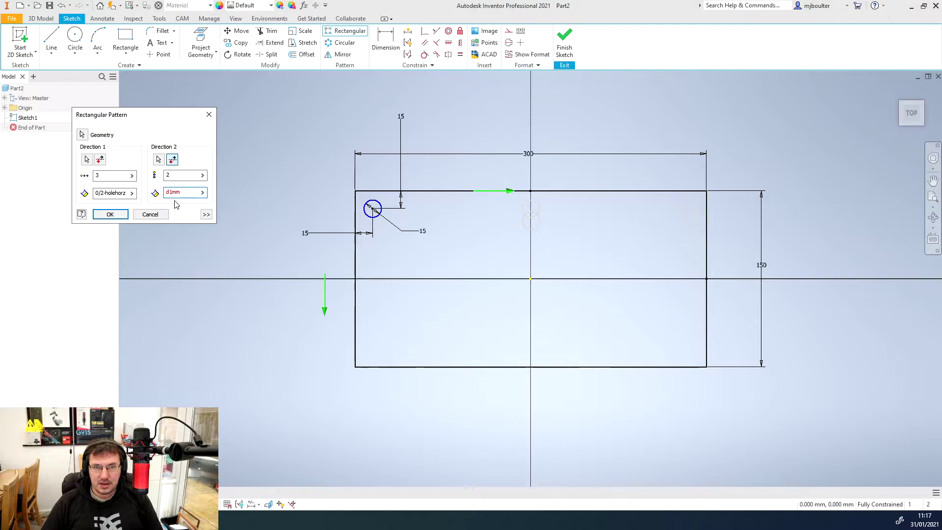
key(Delete)
key(Delete)
key(Delete)
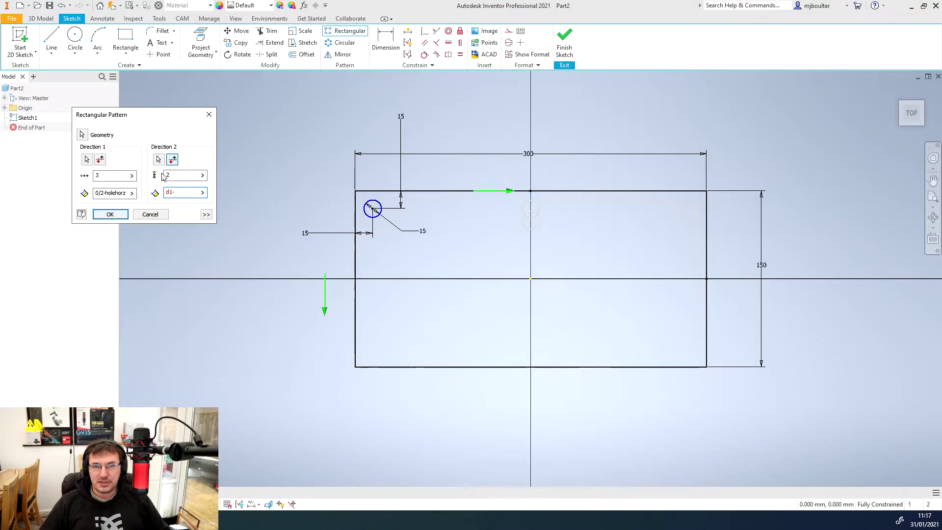
click(202, 192)
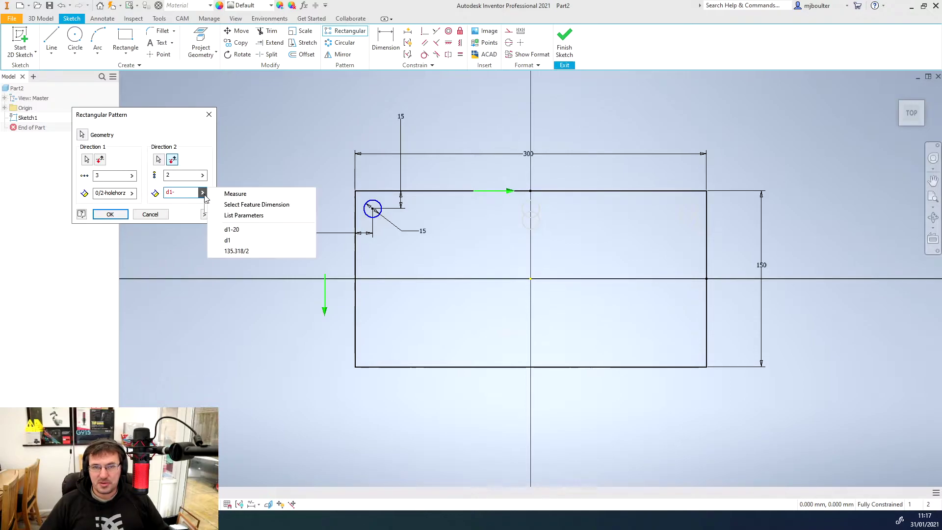
click(236, 214)
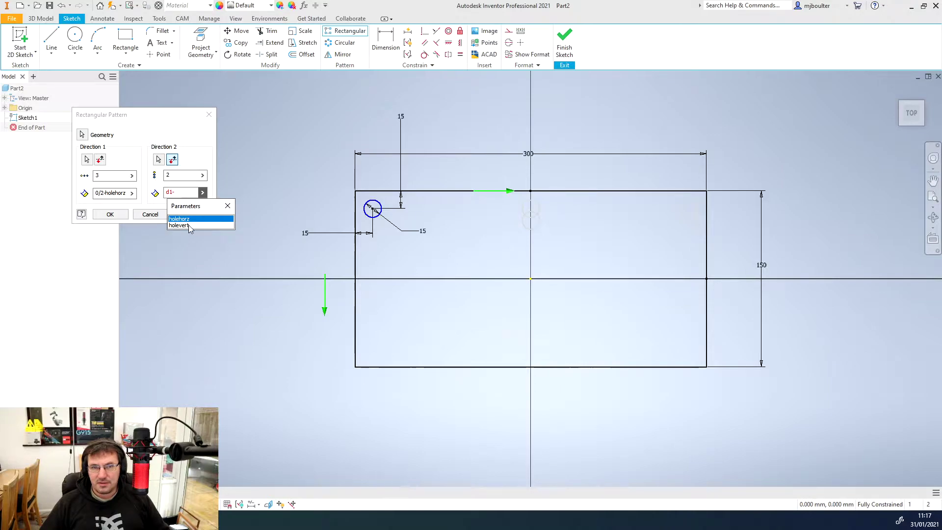
click(190, 226)
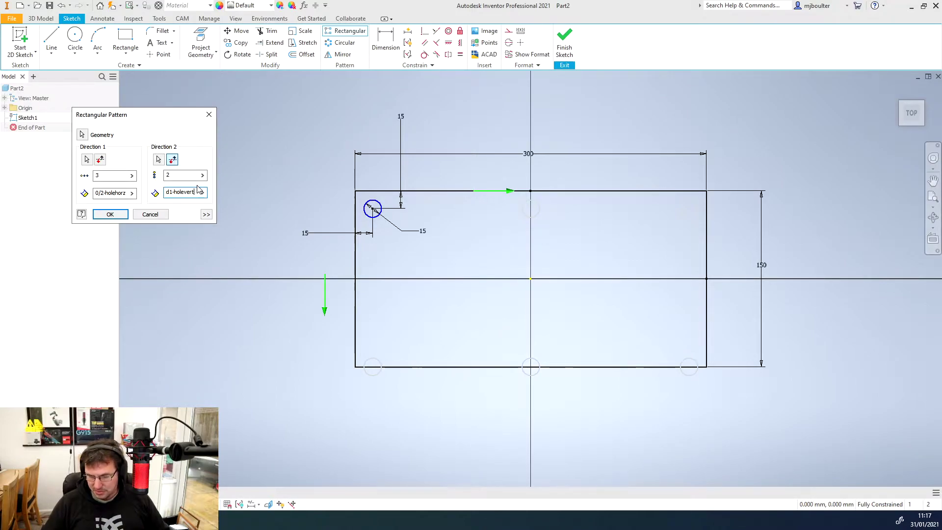
text(*2)
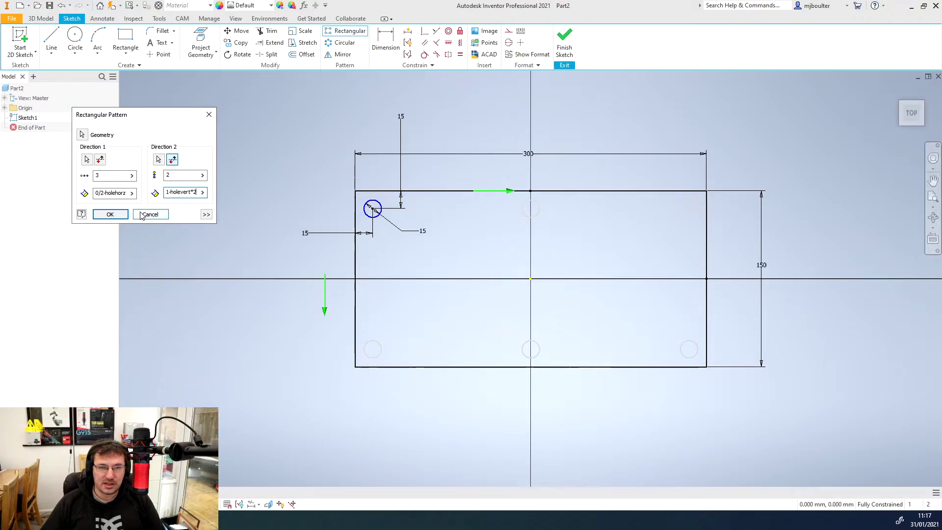
Apply the six-hole pattern and draw lines along the top and right through the hole centres.
click(111, 215)
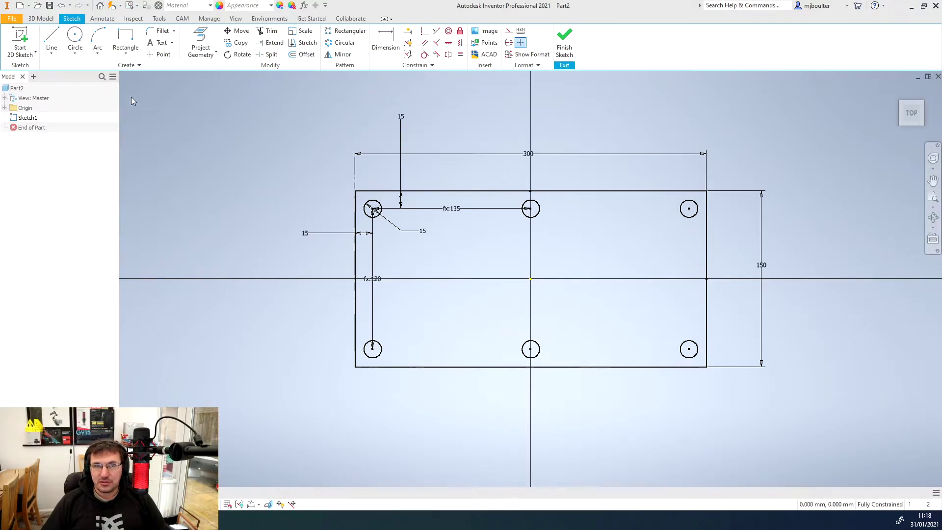
click(52, 39)
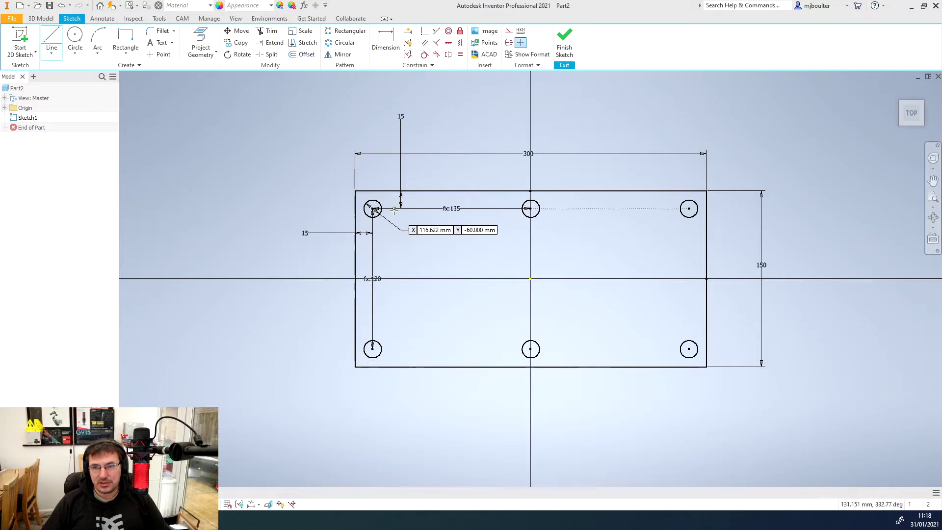
click(373, 209)
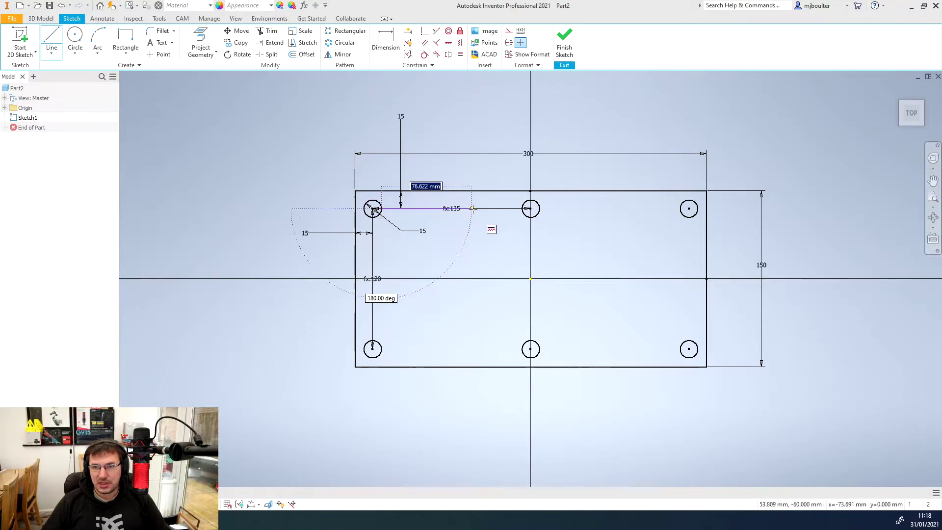
click(520, 208)
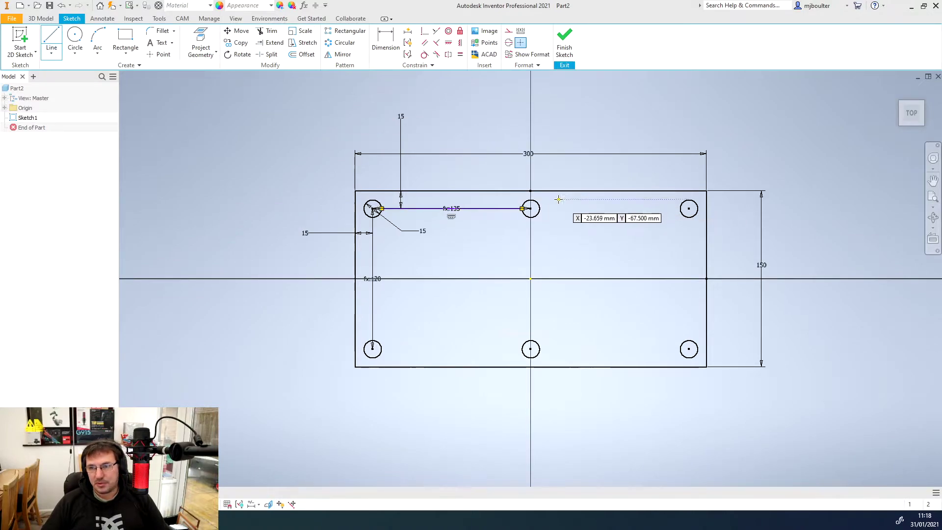
click(539, 208)
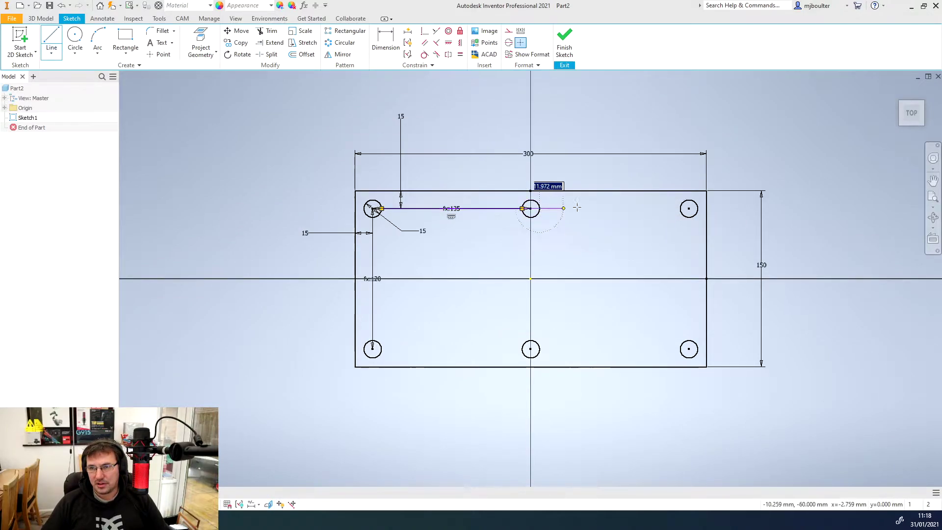
click(680, 208)
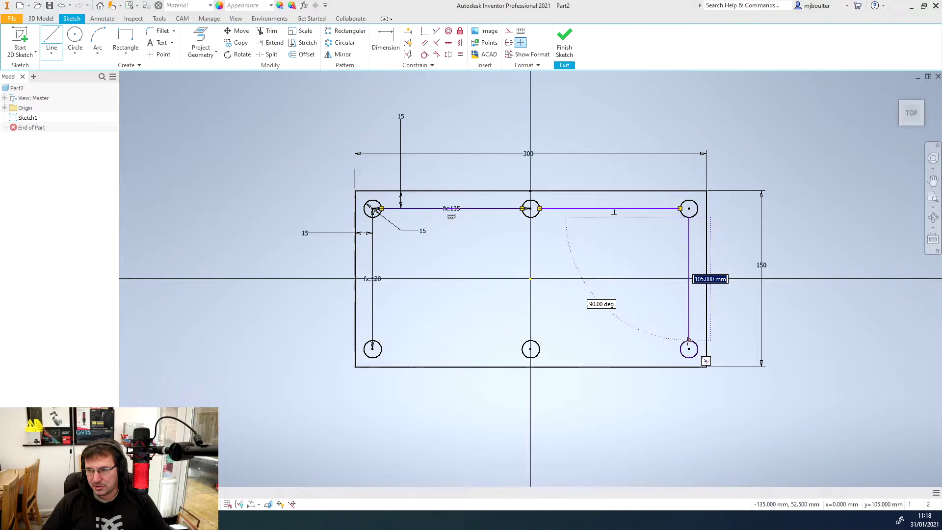
double_click(689, 340)
Draw the bottom and left lines through the hole centres to close the rectangle.
click(689, 349)
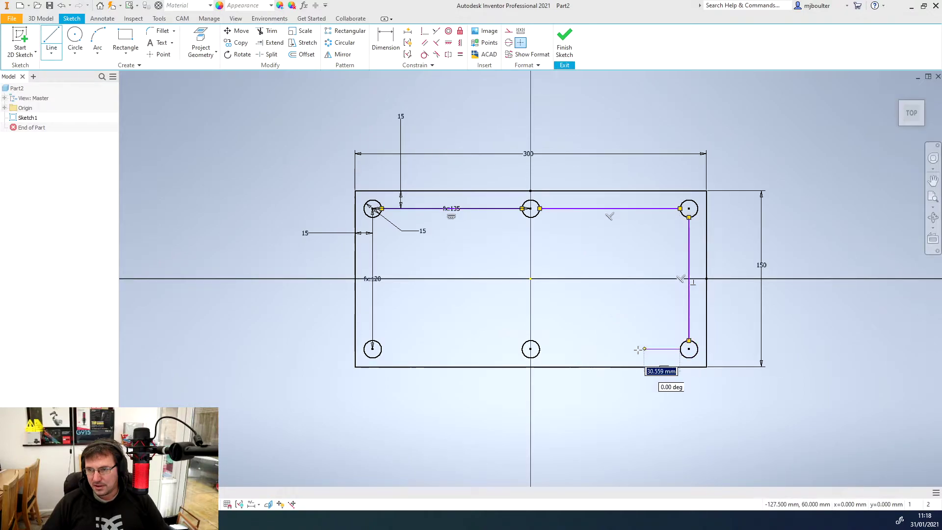
double_click(539, 349)
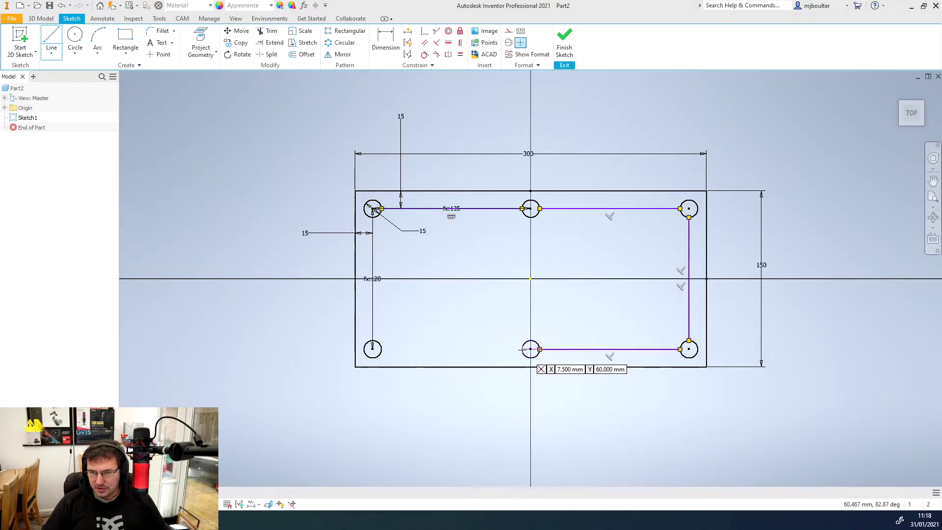
click(521, 349)
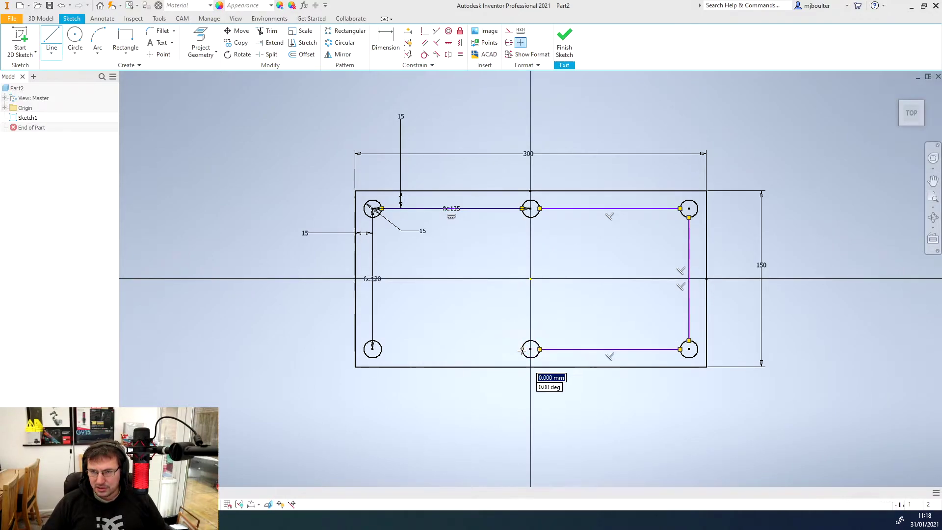
click(382, 348)
scroll(382, 348, down, 1)
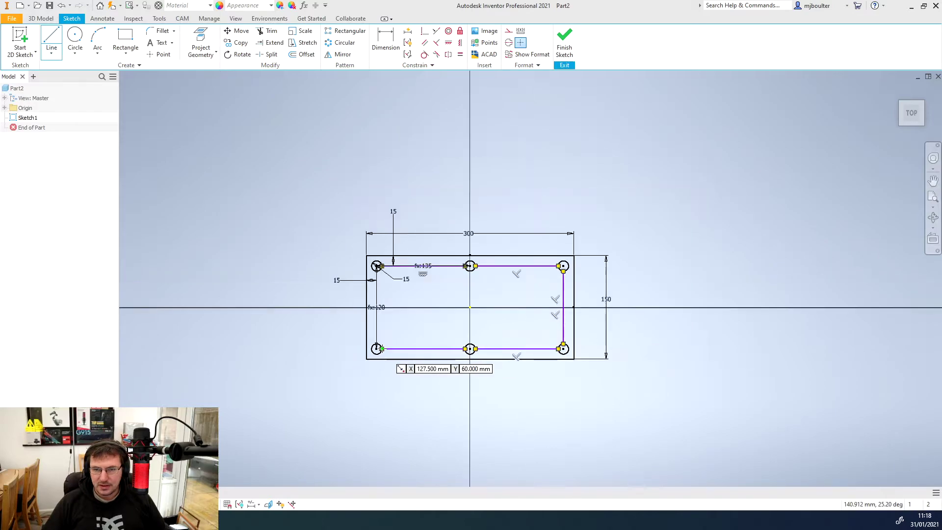
scroll(382, 349, up, 3)
scroll(381, 349, down, 2)
click(370, 338)
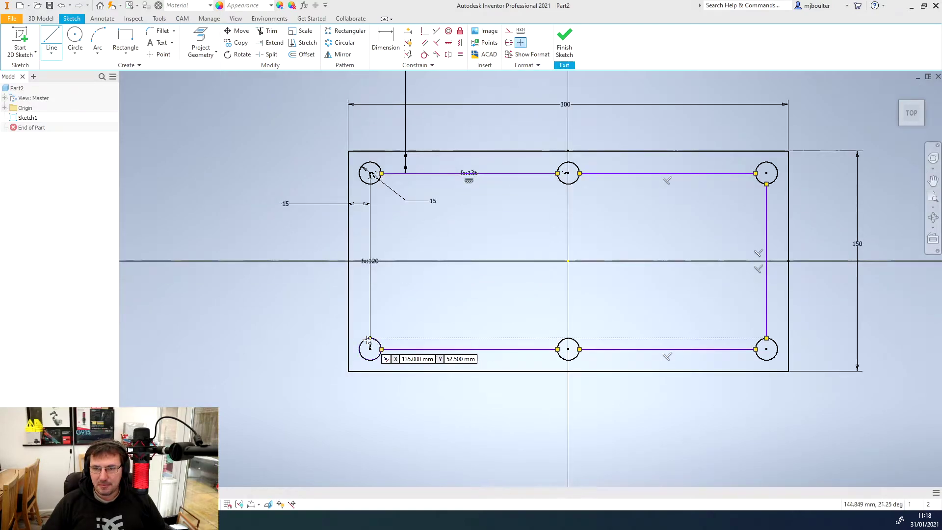
click(371, 172)
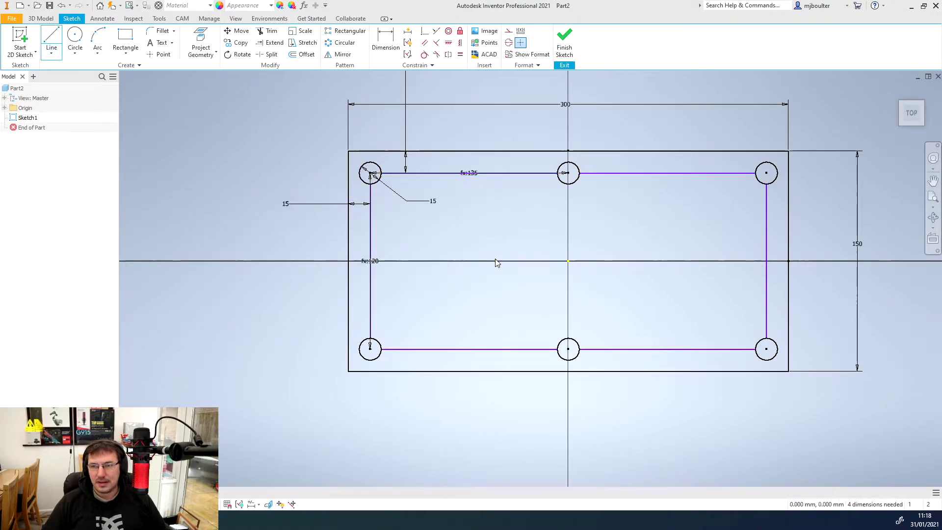
key(Escape)
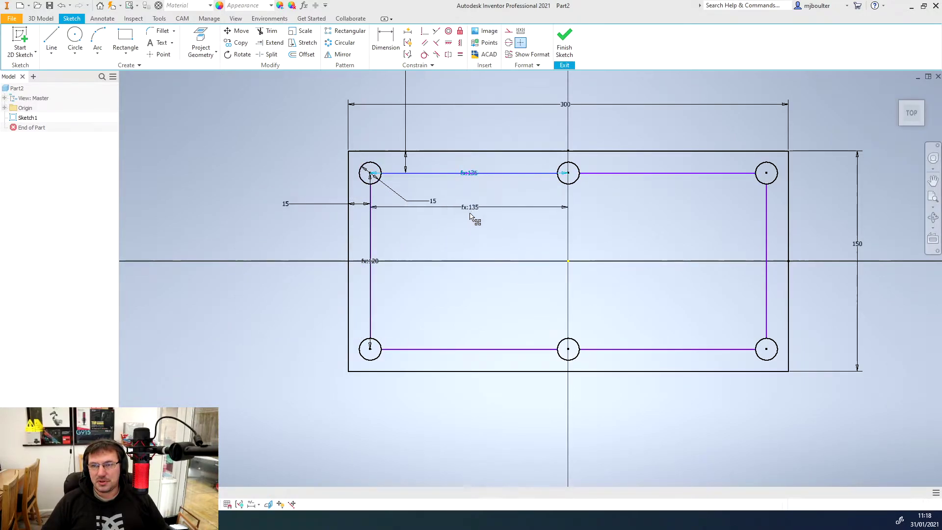
Place the driven reference dimensions 135 and 120.
click(473, 229)
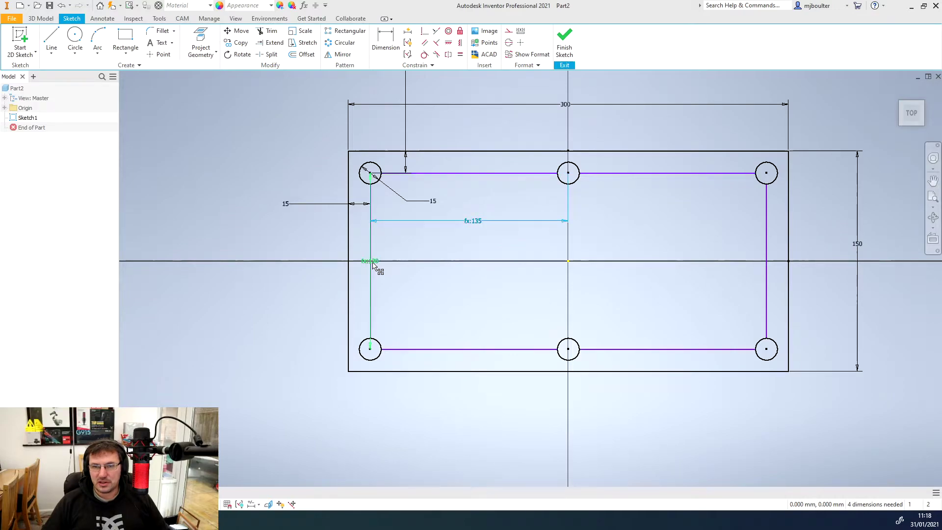
click(239, 268)
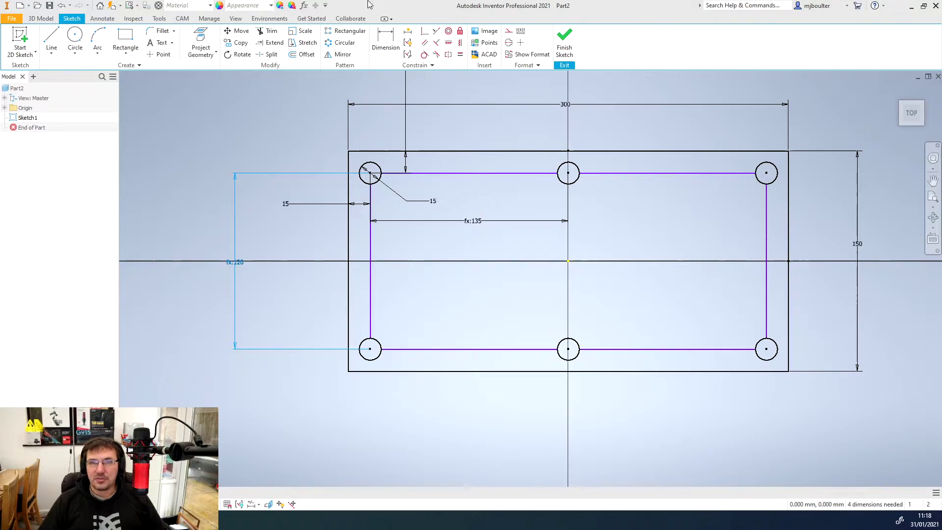
key(Escape)
Offset the top-left hole circle to create a concentric outer circle.
click(298, 55)
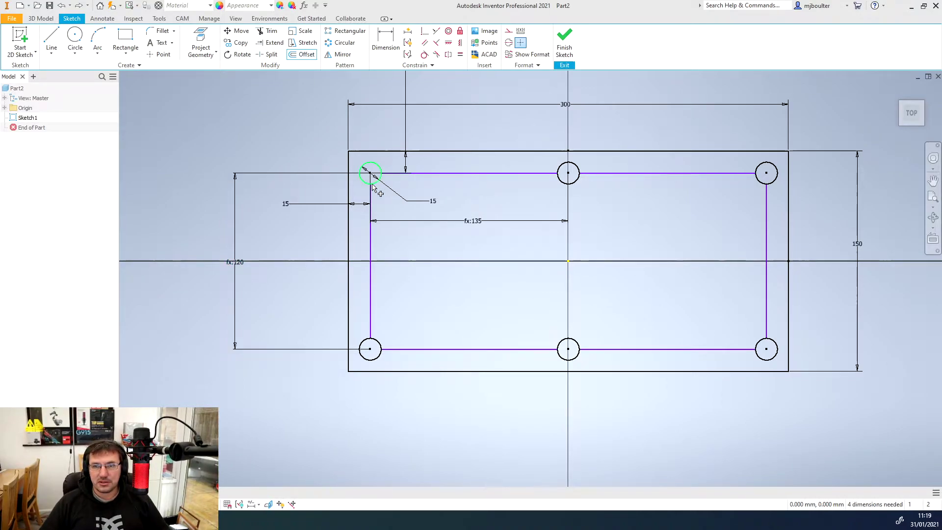
click(372, 186)
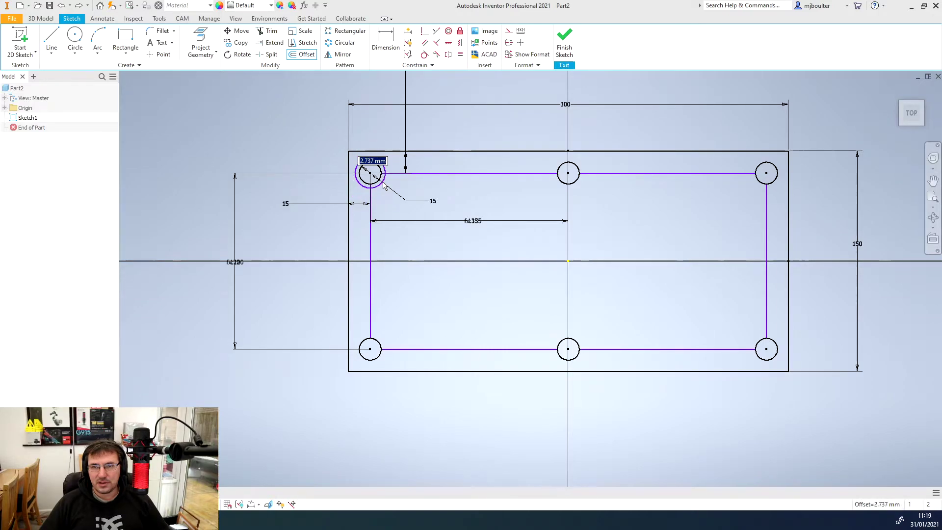
click(385, 187)
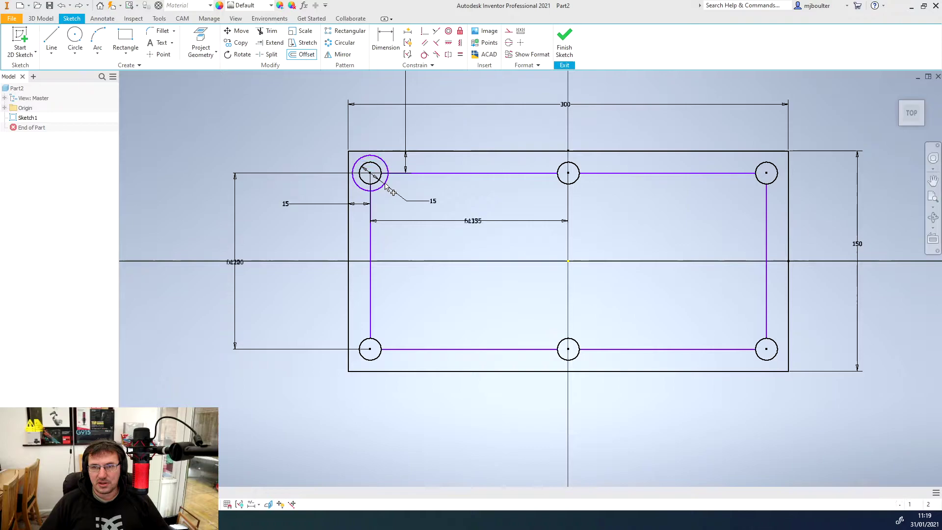
Dimension the offset circle's diameter at 25.
click(380, 34)
click(358, 161)
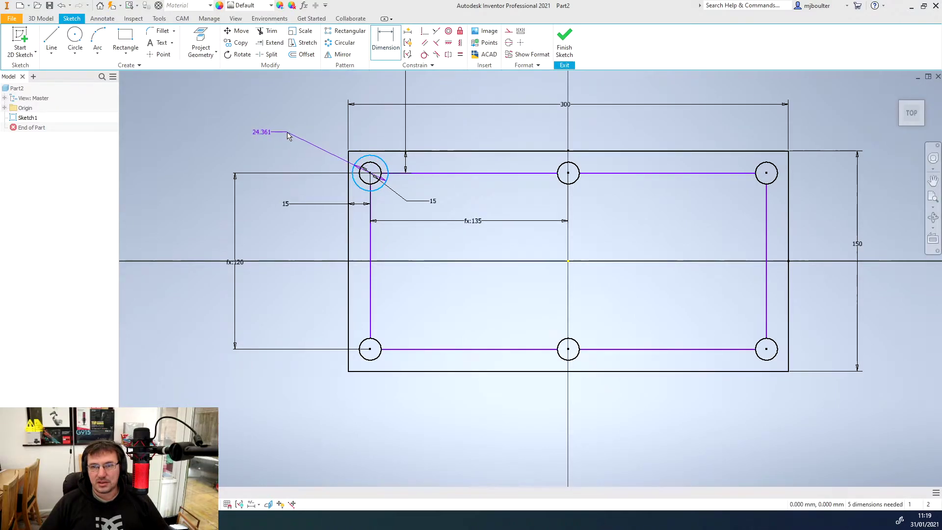
click(285, 132)
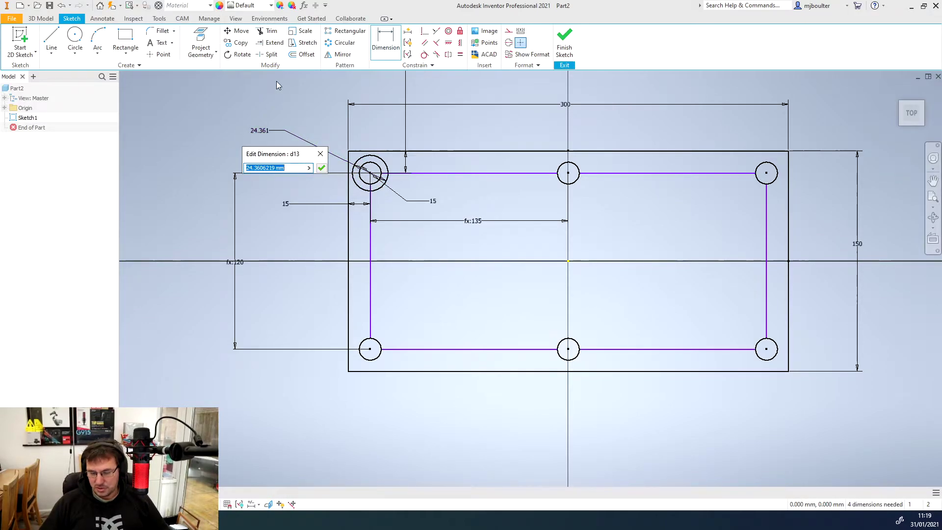
text(25)
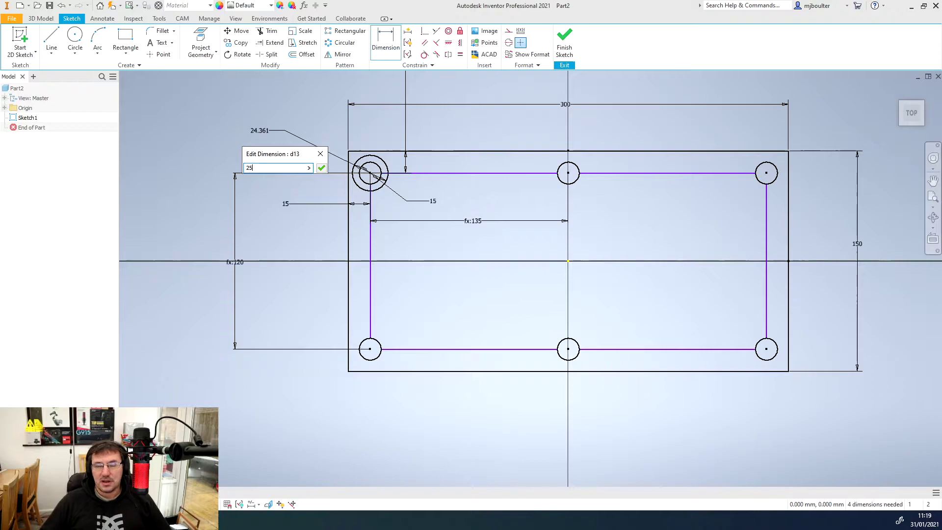
key(Return)
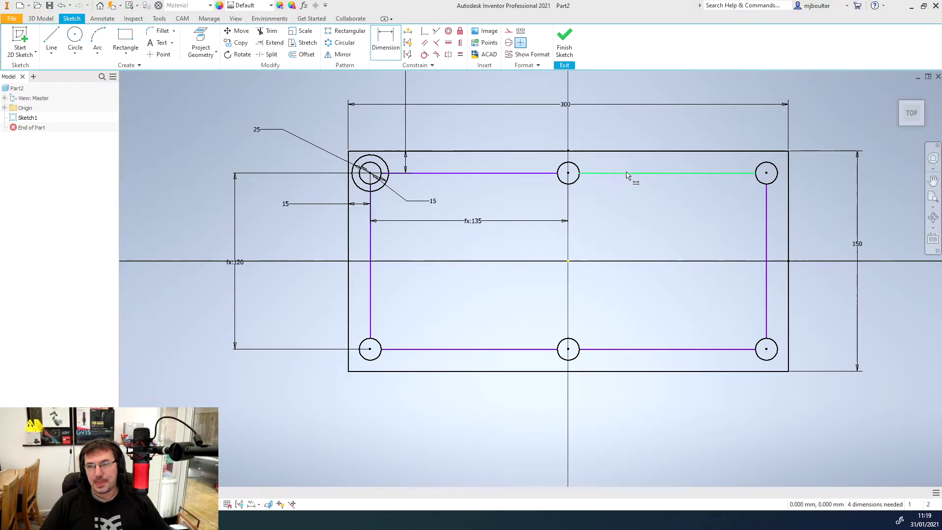
Offset the top-middle hole circle and link its diameter to d13 (25 mm).
click(301, 55)
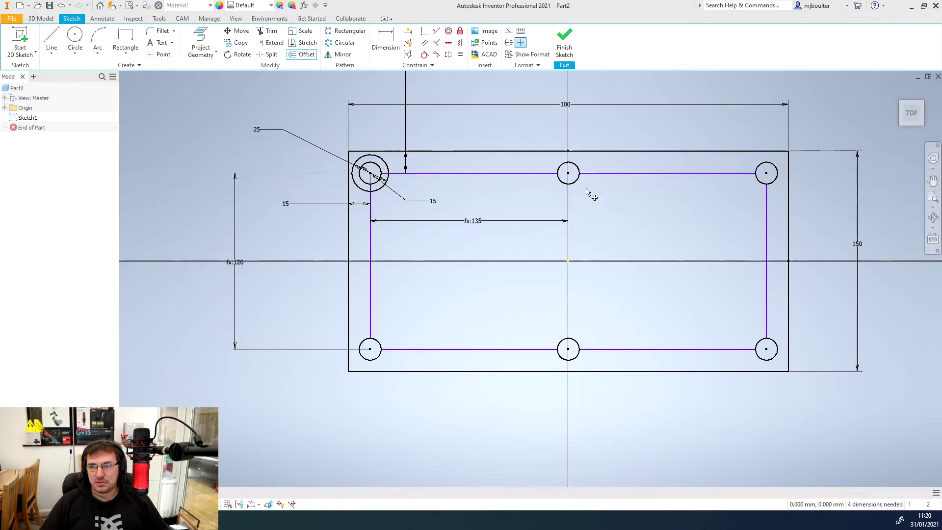
click(573, 182)
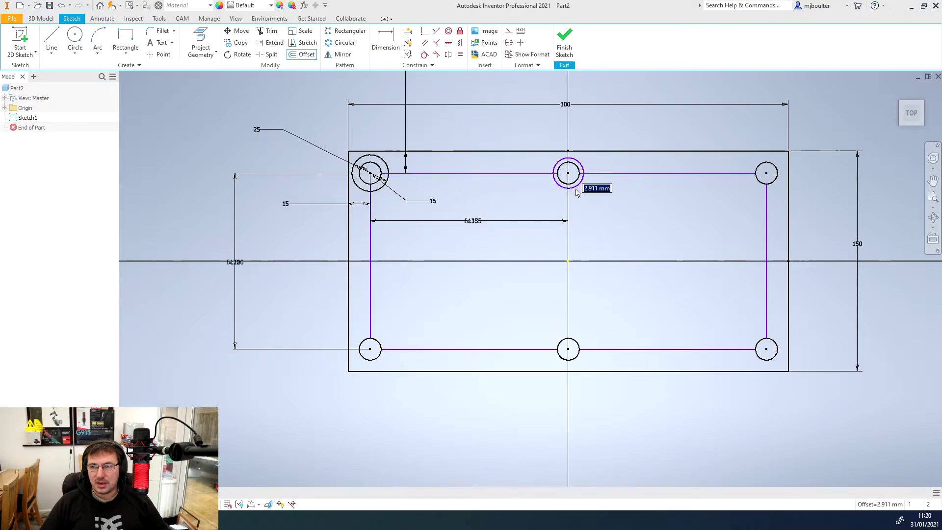
click(578, 196)
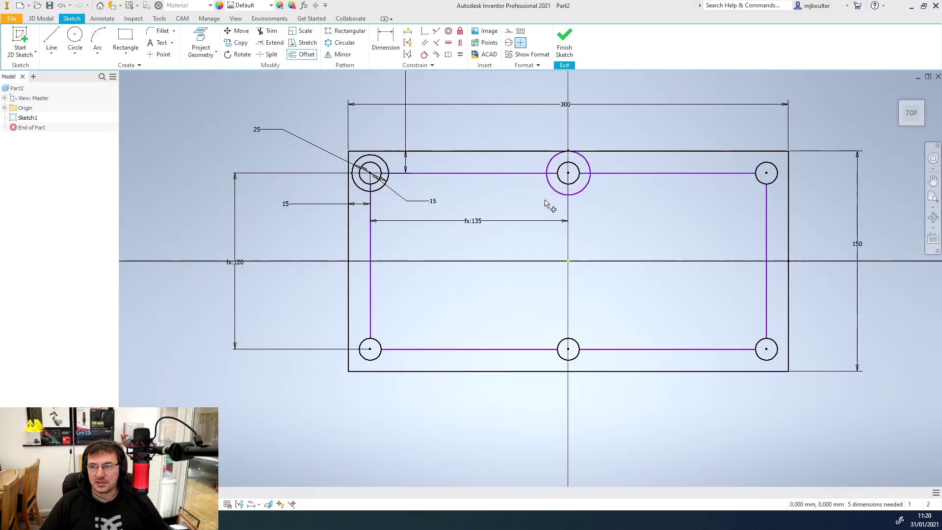
click(385, 41)
click(556, 162)
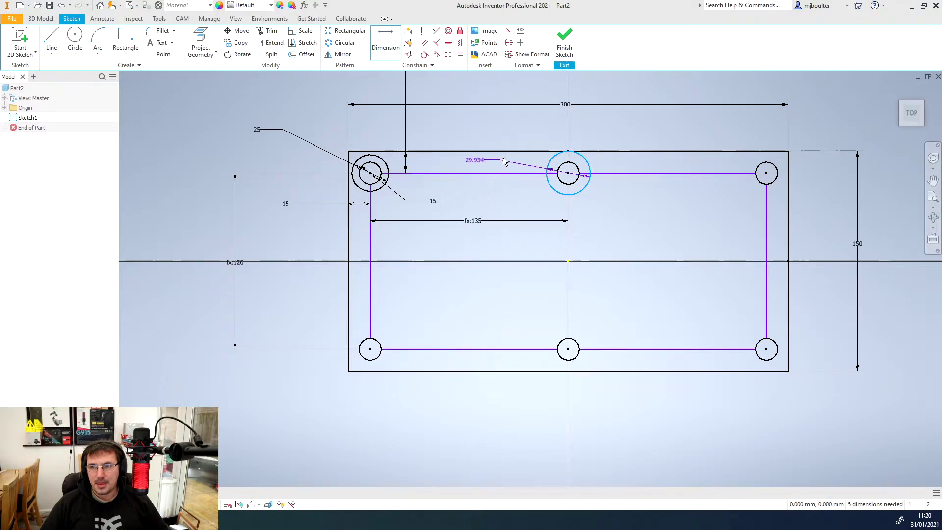
click(537, 130)
click(269, 133)
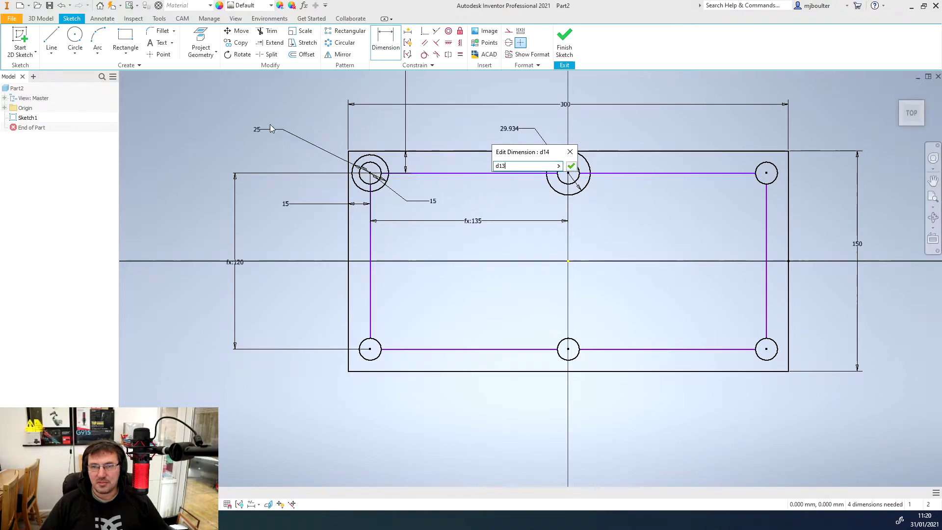
click(571, 167)
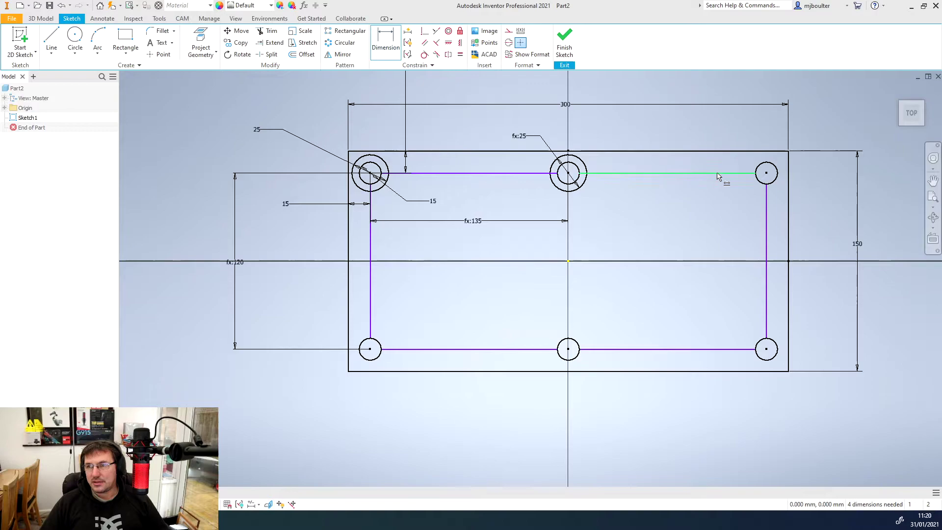
Offset circles around the top-right, bottom-right, bottom-middle and bottom-left holes.
click(313, 56)
click(759, 181)
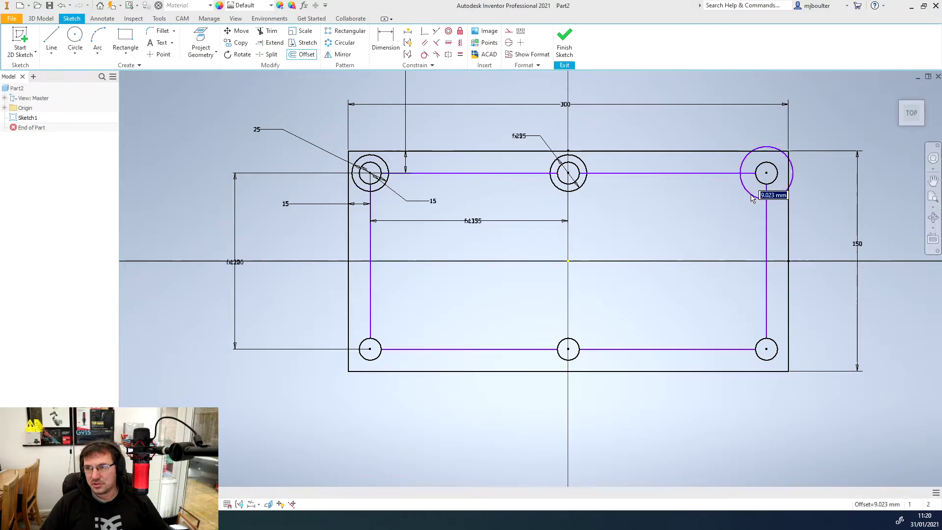
click(752, 200)
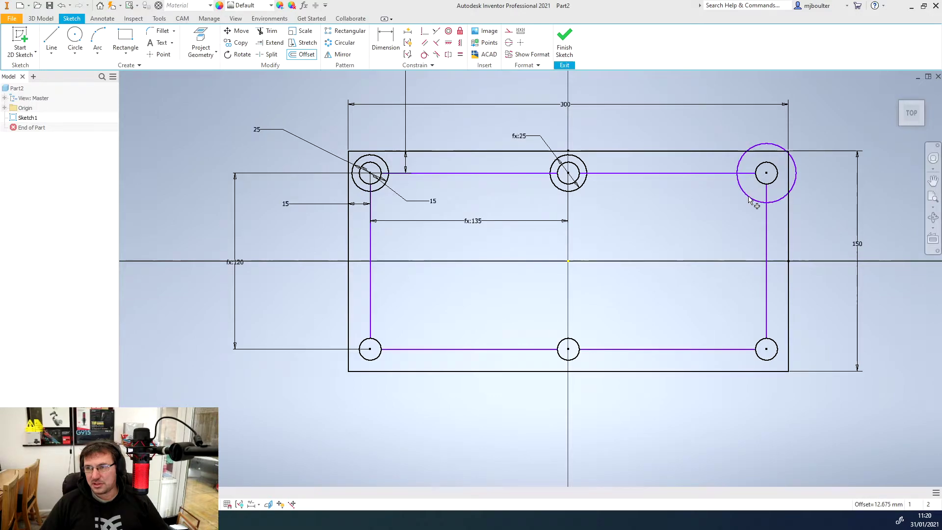
click(762, 343)
click(738, 350)
click(578, 348)
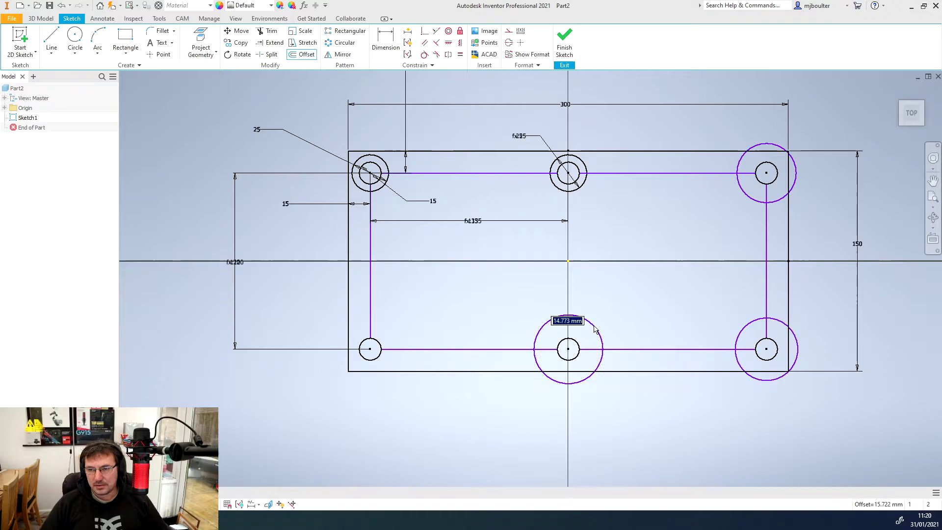
click(594, 329)
click(377, 348)
click(411, 332)
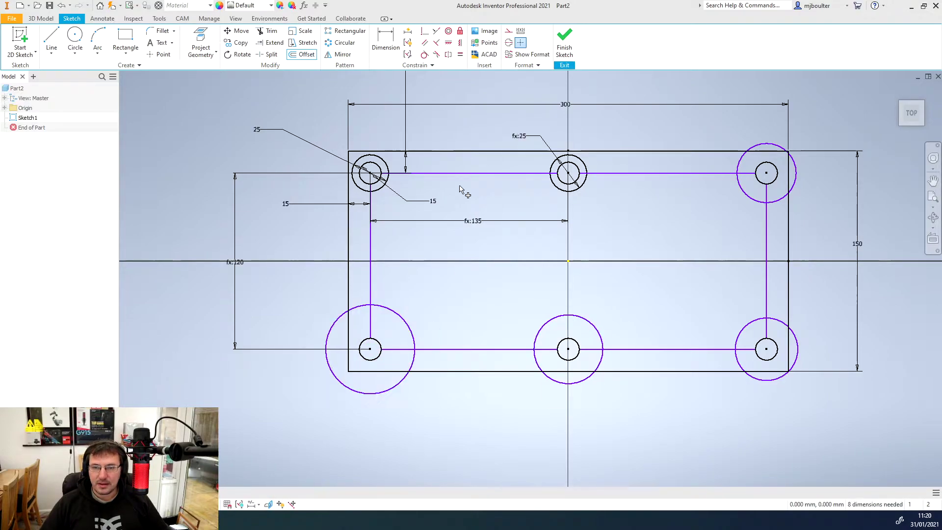
Dimension the top-right and bottom-right outer circles, linking both diameters to d13.
key(d)
click(746, 199)
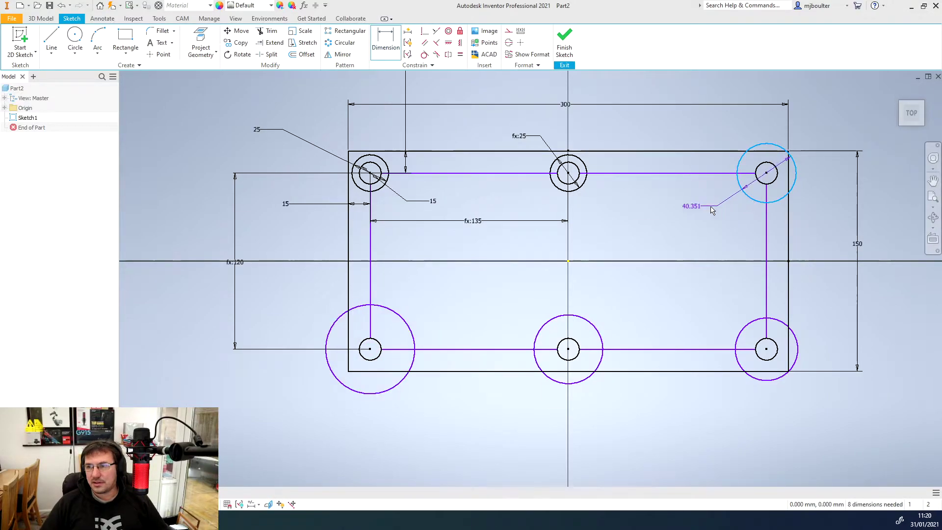
click(708, 126)
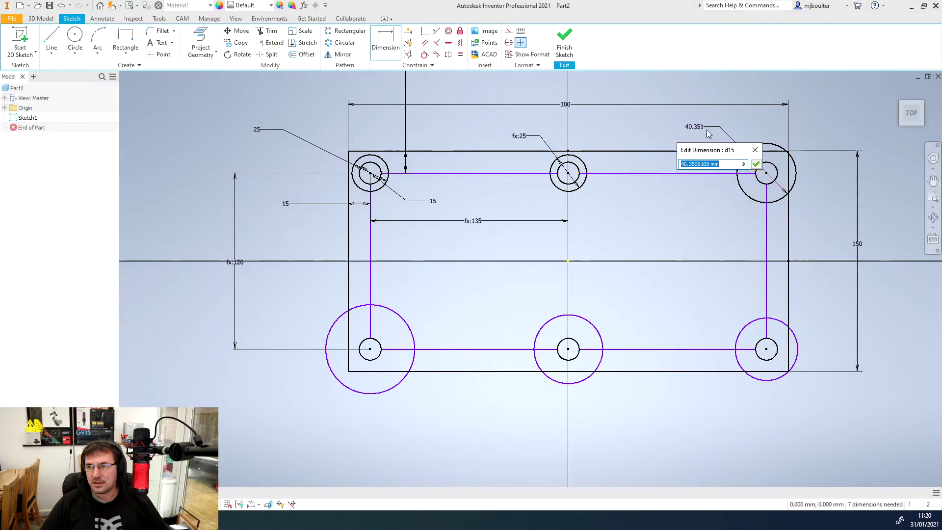
click(260, 130)
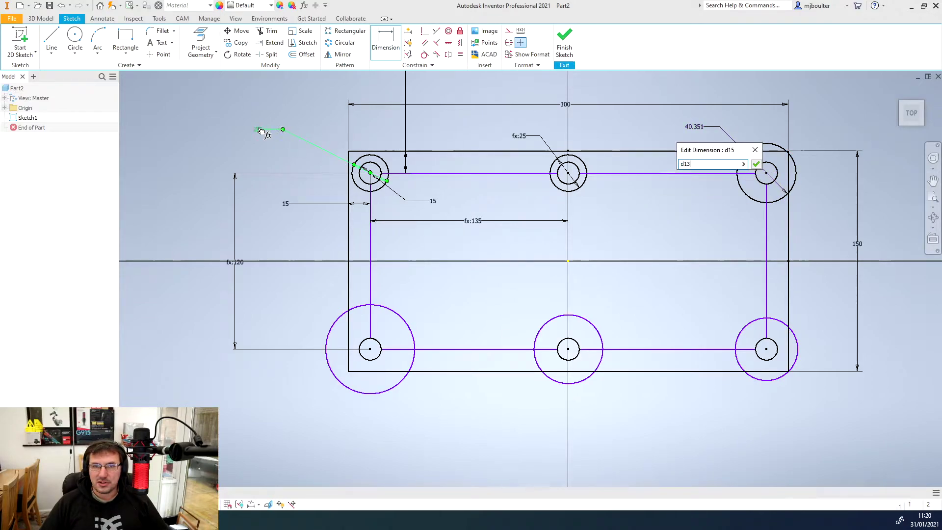
click(756, 166)
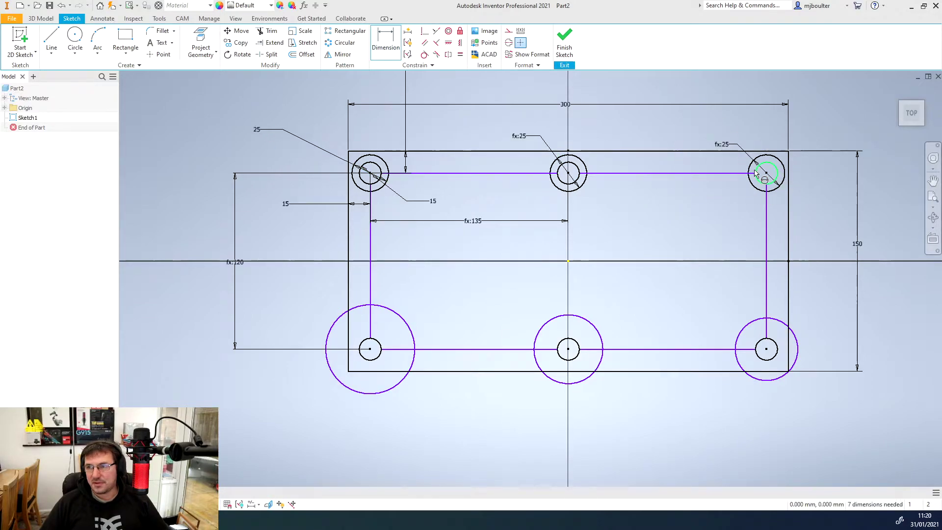
click(740, 333)
click(725, 315)
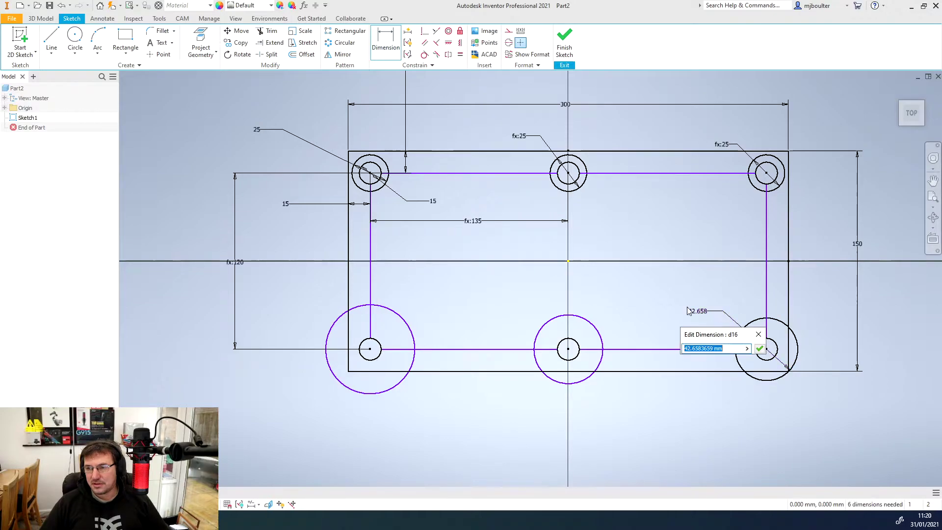
click(259, 132)
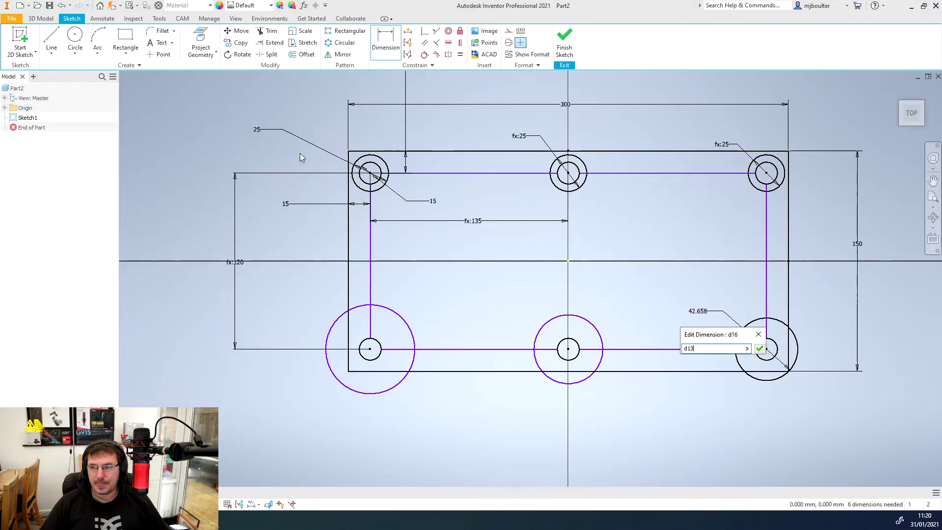
click(759, 349)
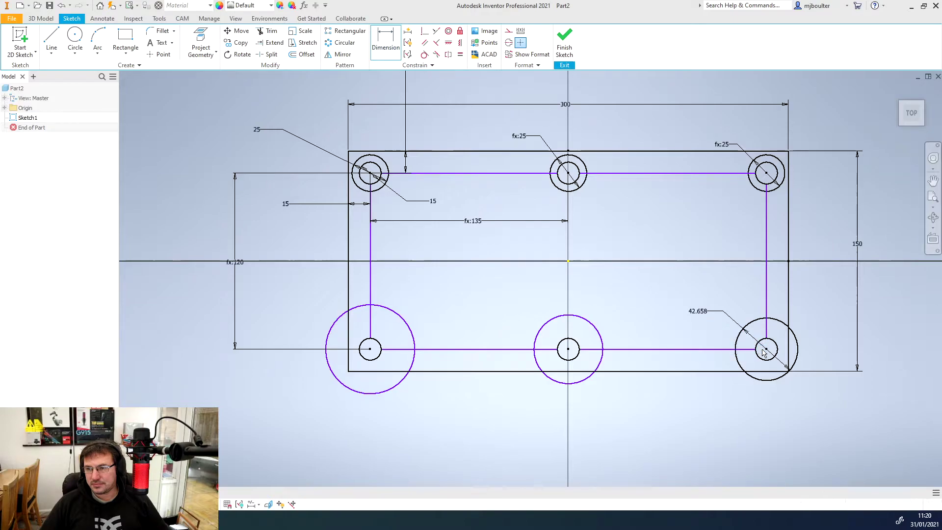
Dimension the bottom-middle and bottom-left outer circles with diameters linked to d13.
click(549, 337)
click(513, 298)
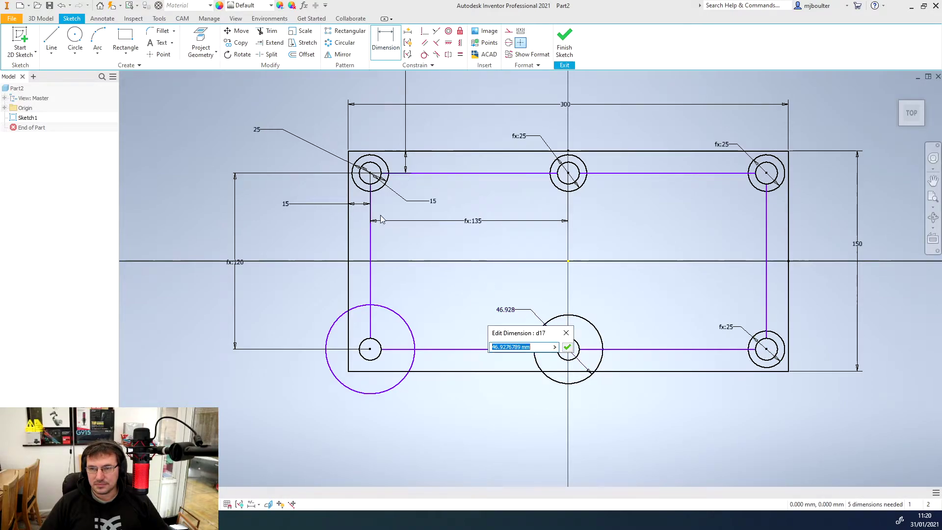
click(269, 130)
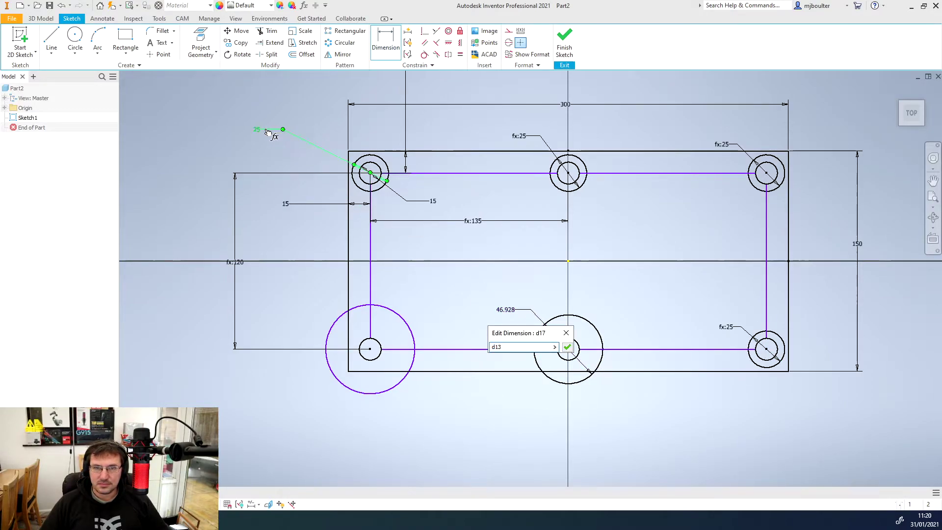
click(567, 347)
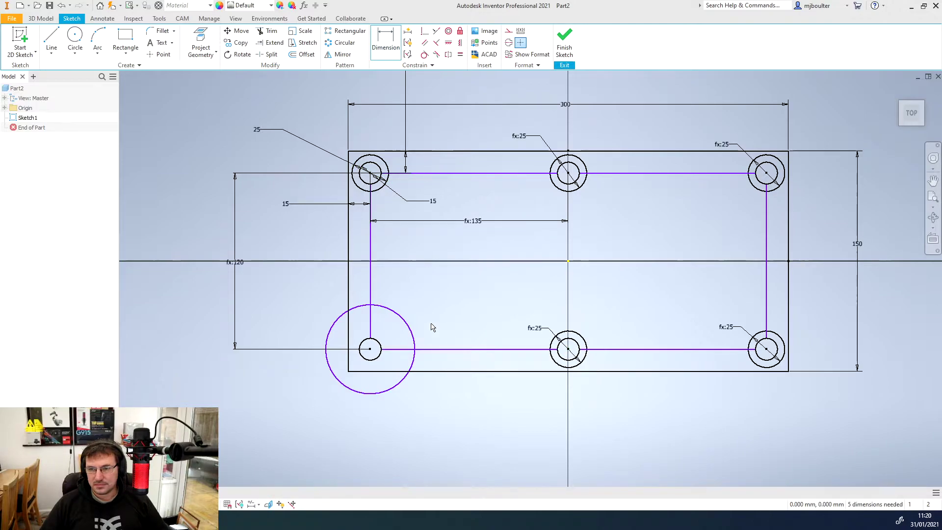
click(406, 324)
click(431, 305)
click(261, 133)
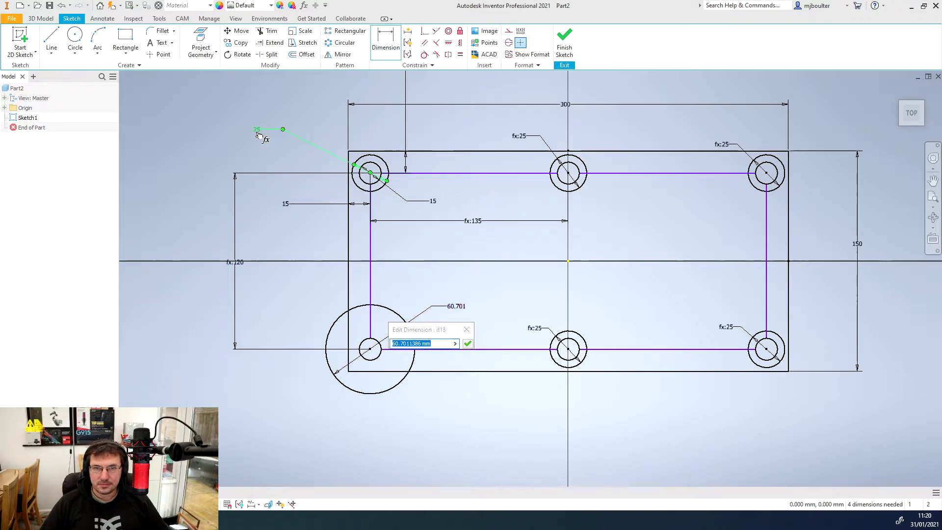
Confirm the bottom-left diameter, then trim the inner arcs of the 25 mm circles.
click(468, 344)
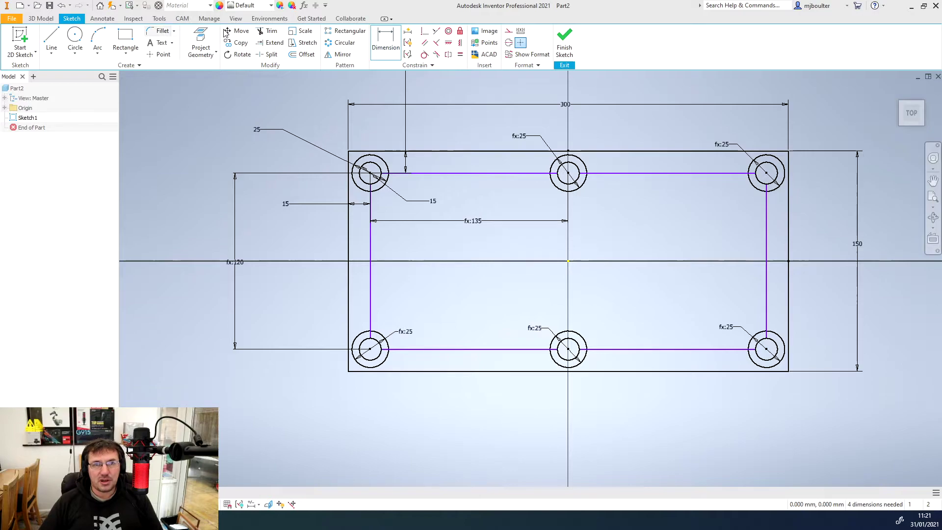
click(271, 34)
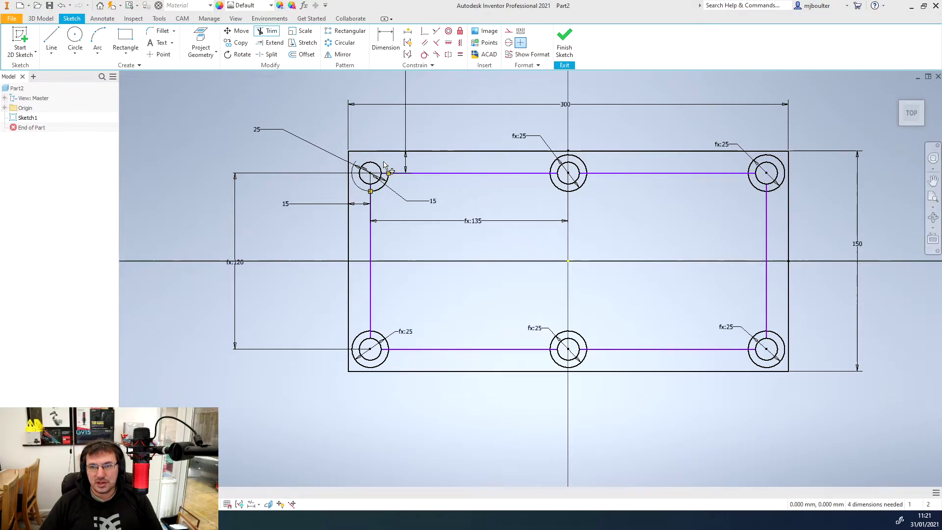
click(553, 168)
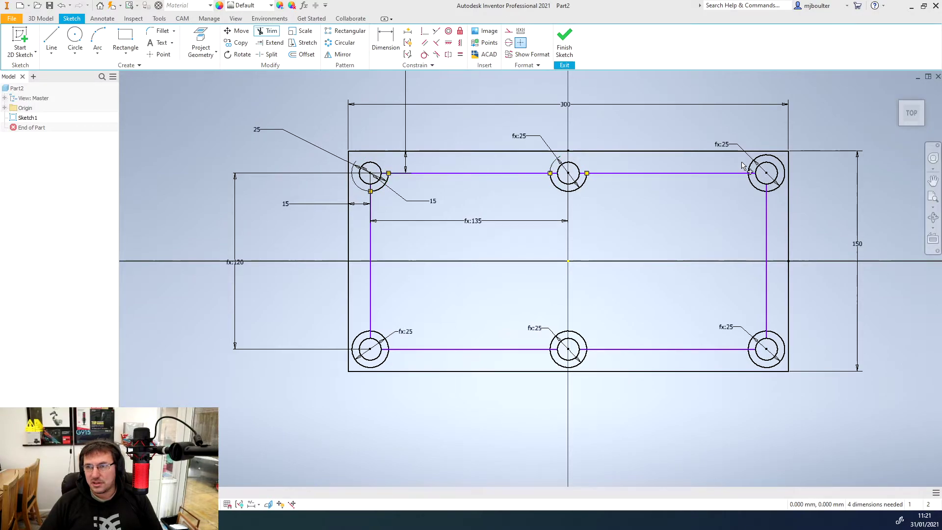
click(750, 169)
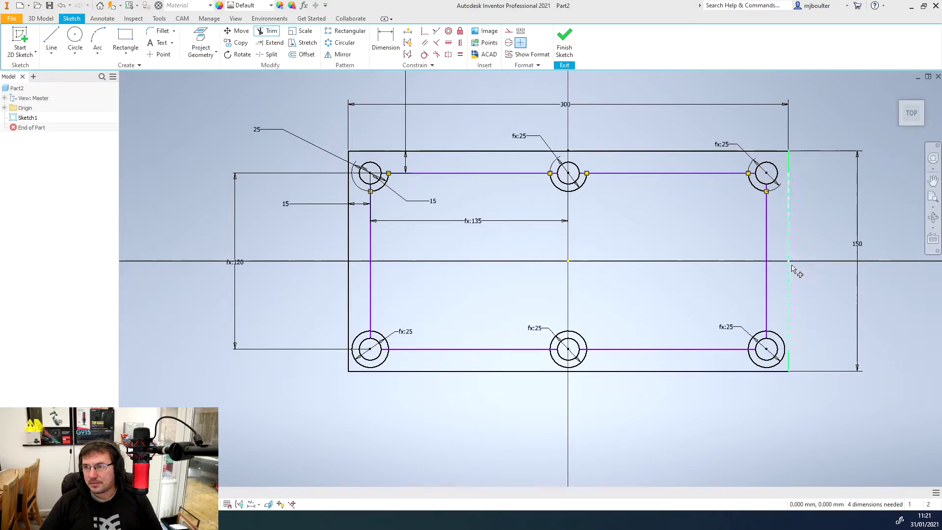
click(756, 338)
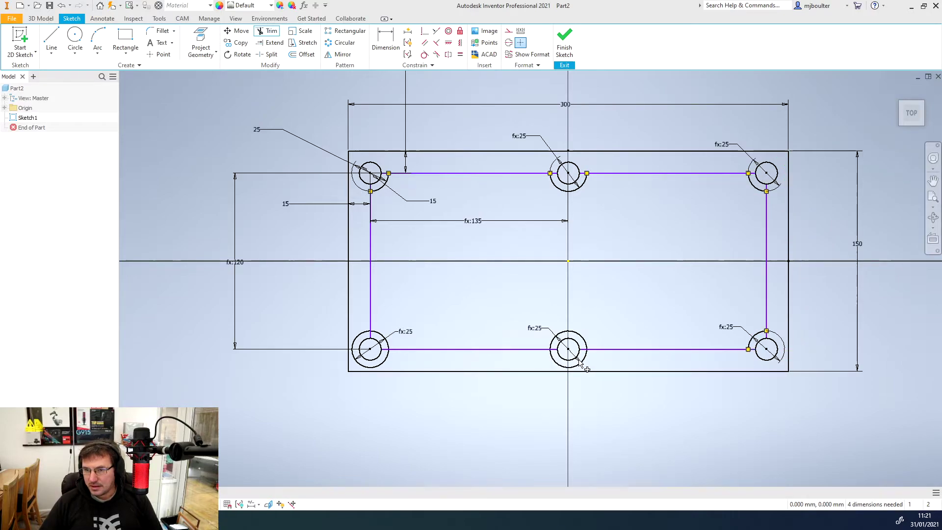
click(568, 334)
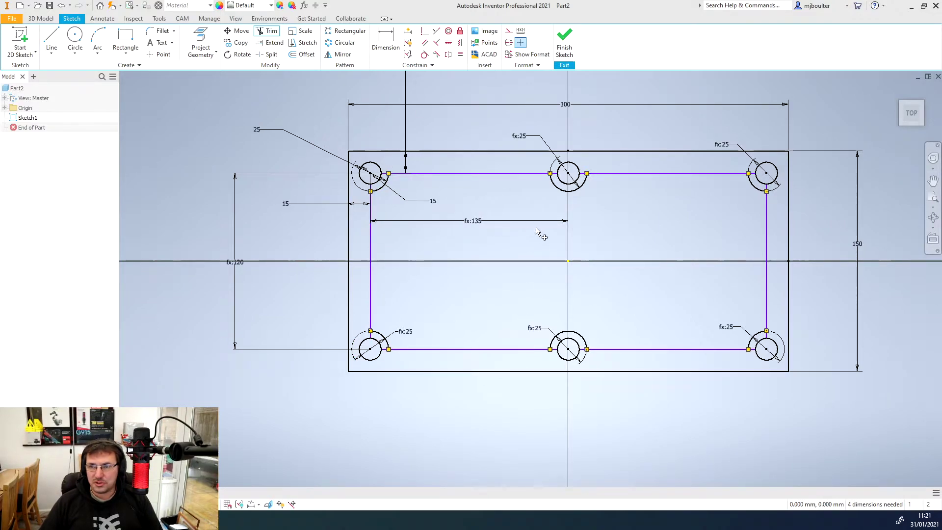
Set fillet radius 4 and round the junctions at the top-left and top-middle holes.
scroll(537, 231, up, 4)
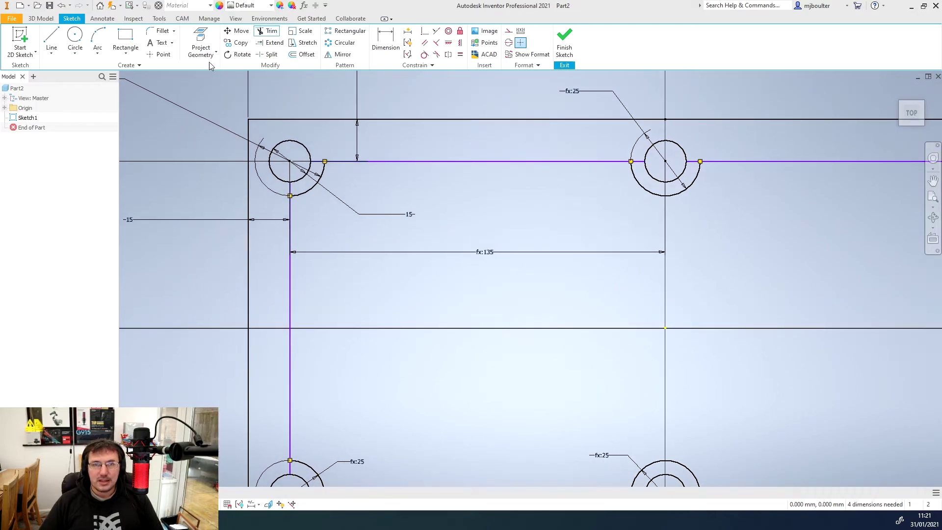
click(160, 31)
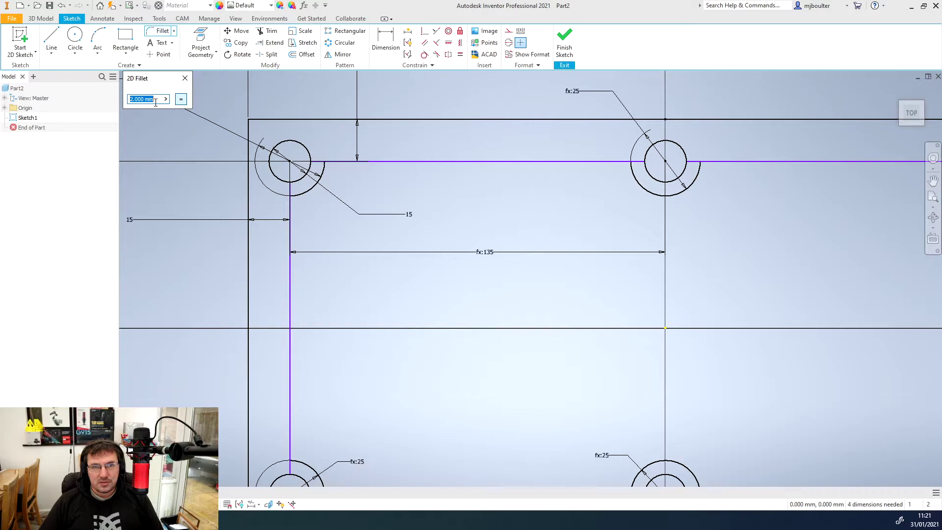
drag(156, 103, 137, 98)
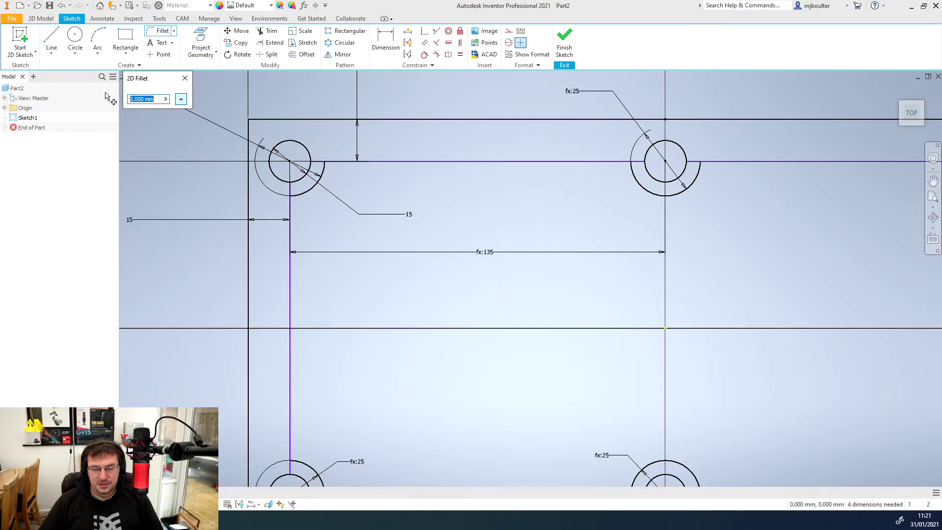
text(4)
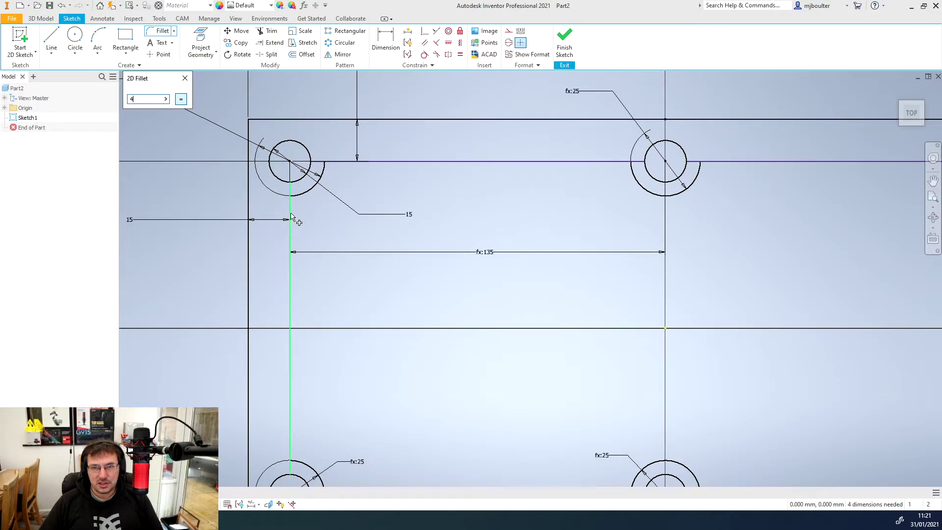
click(290, 232)
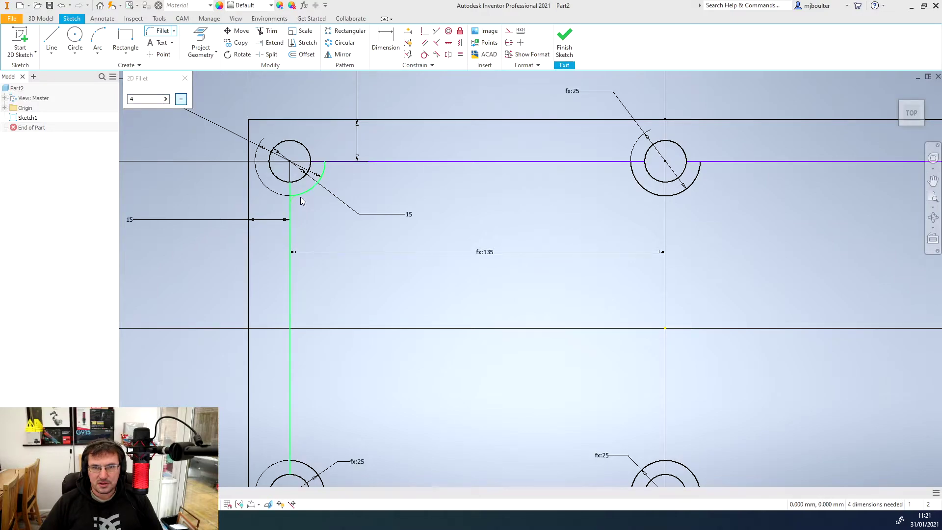
click(301, 198)
click(321, 178)
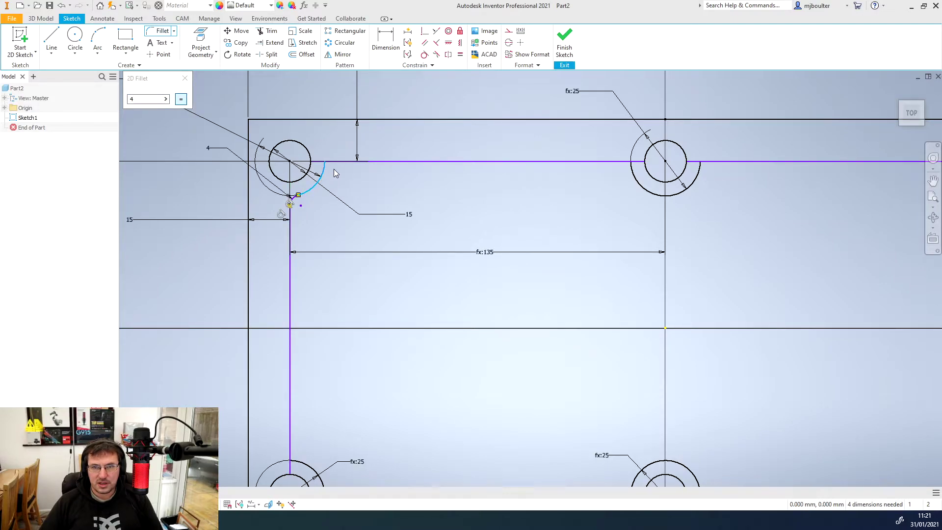
click(539, 161)
click(622, 162)
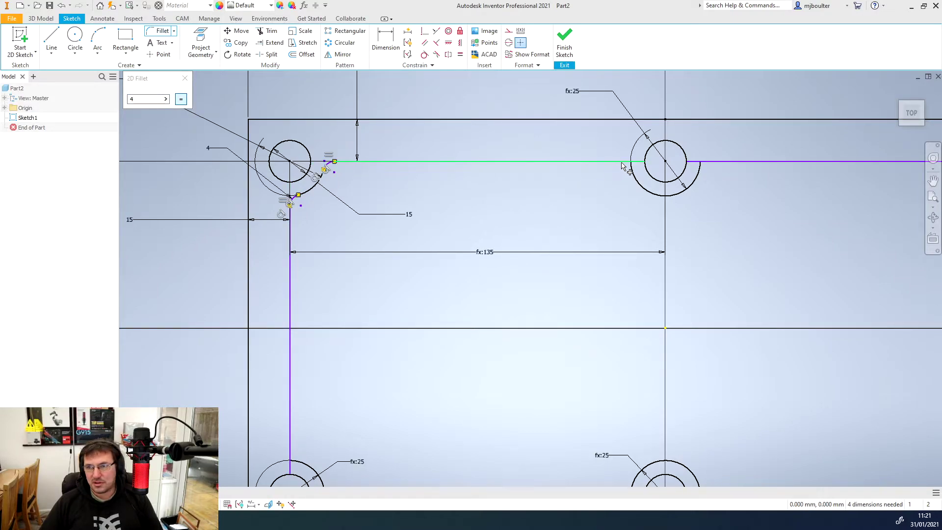
click(640, 184)
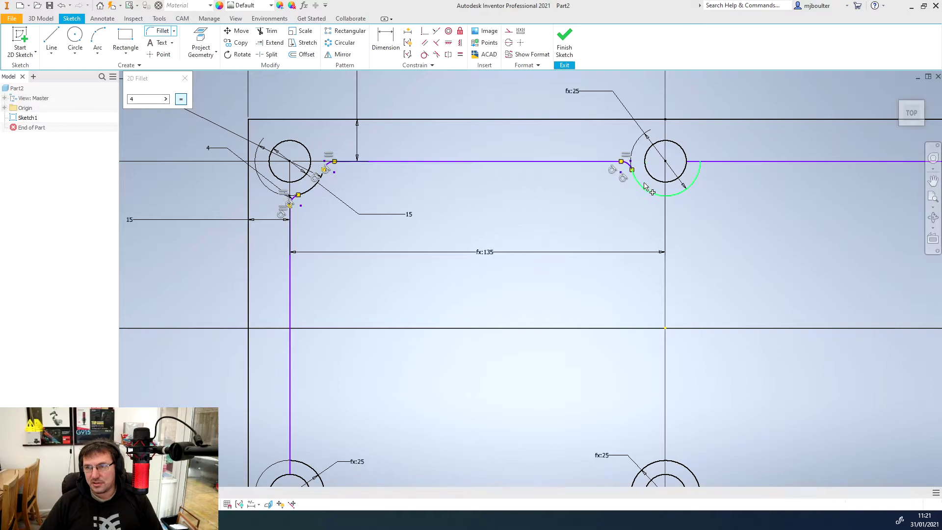
click(701, 180)
click(713, 162)
Add radius-4 fillets where the lines meet the top-right and bottom-right arcs.
middle_drag(856, 232, 388, 257)
click(524, 189)
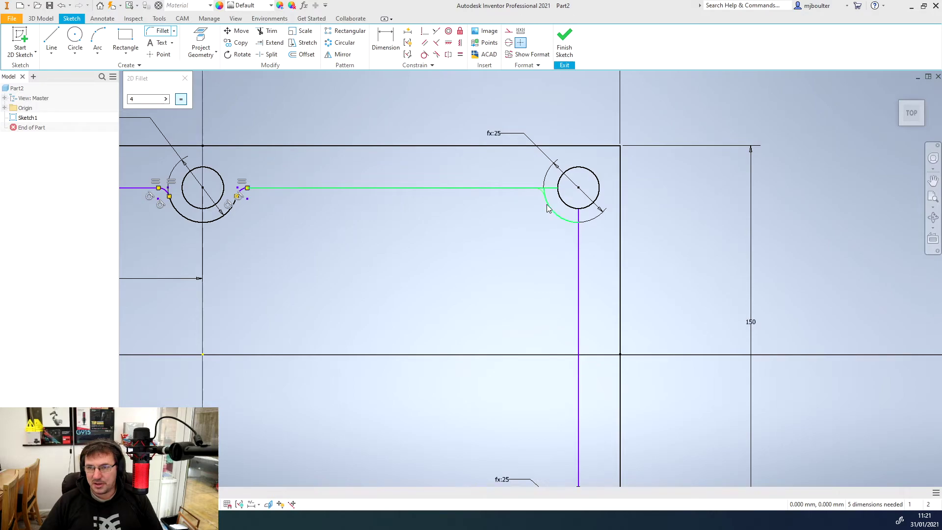
click(548, 208)
click(578, 242)
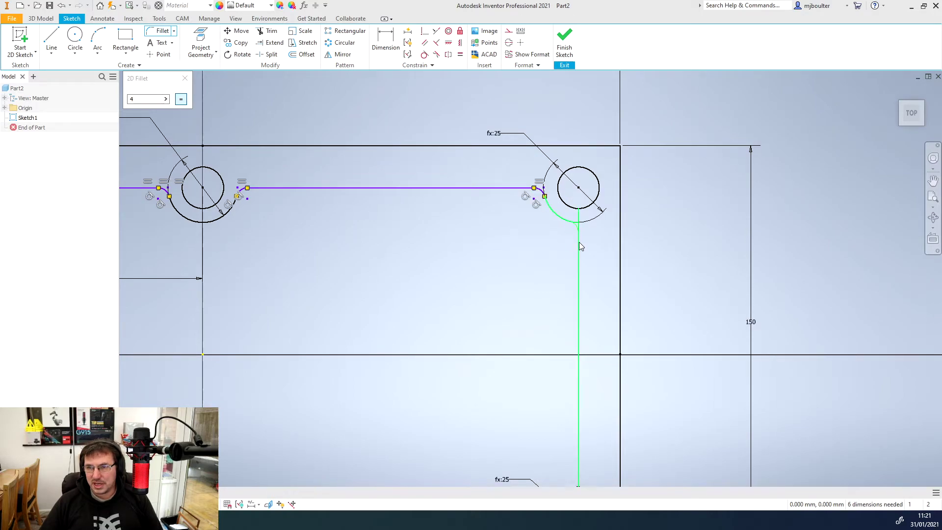
click(552, 210)
middle_drag(525, 282, 538, 99)
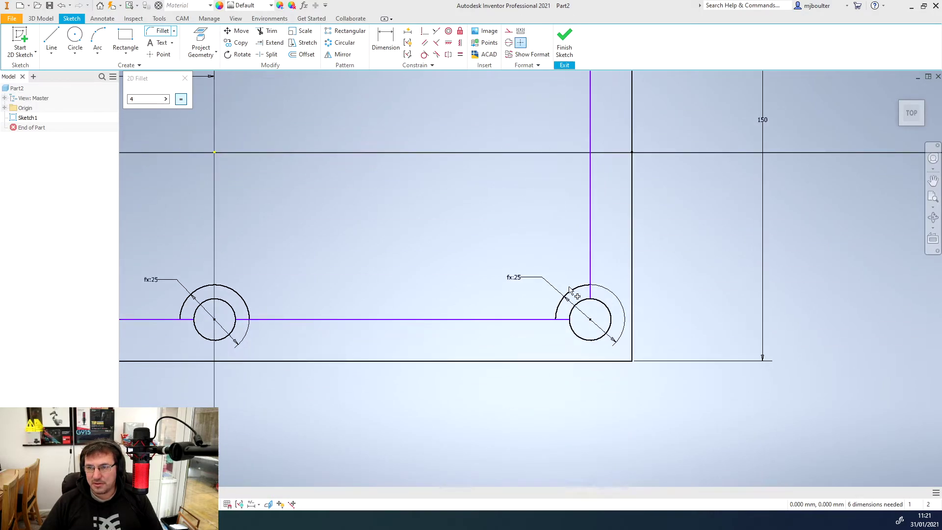
click(591, 260)
click(579, 289)
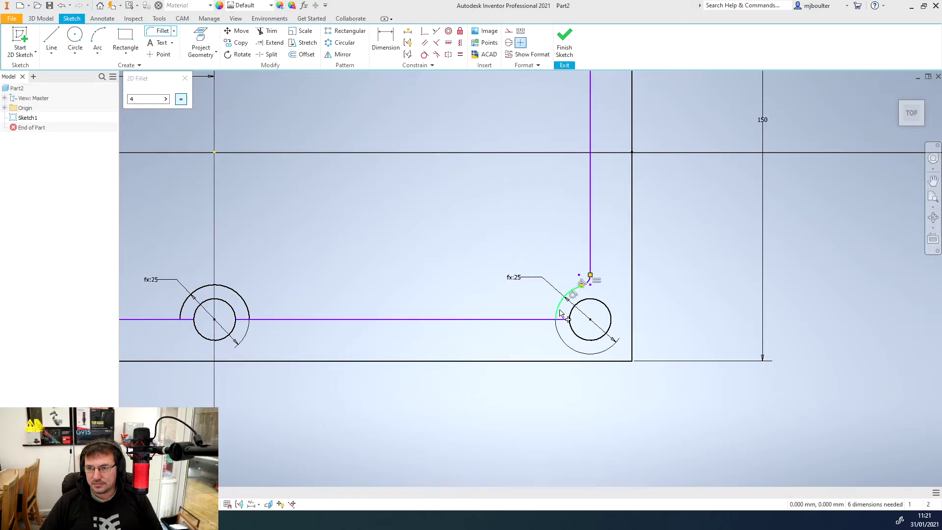
click(561, 314)
click(540, 319)
Fillet both sides of the bottom-middle hole's arc after dismissing a failed attempt.
middle_drag(298, 300, 564, 301)
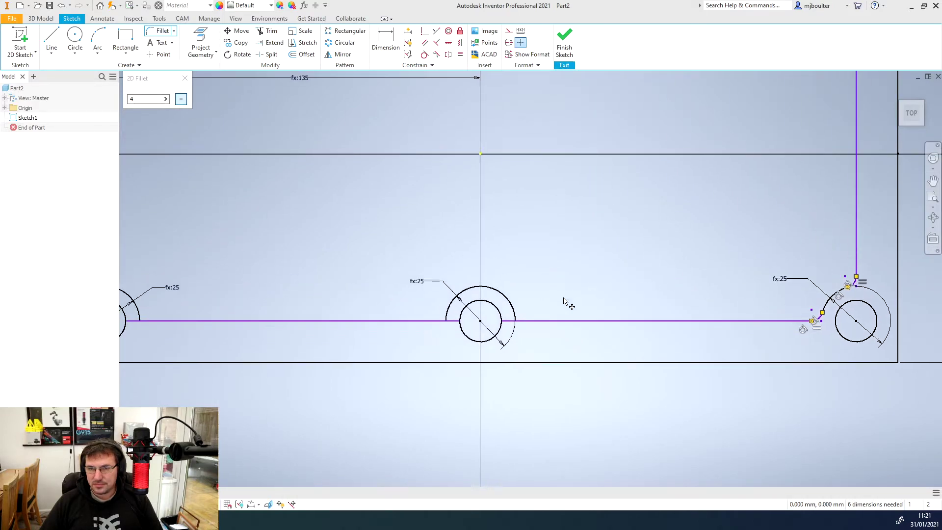
click(543, 322)
click(515, 310)
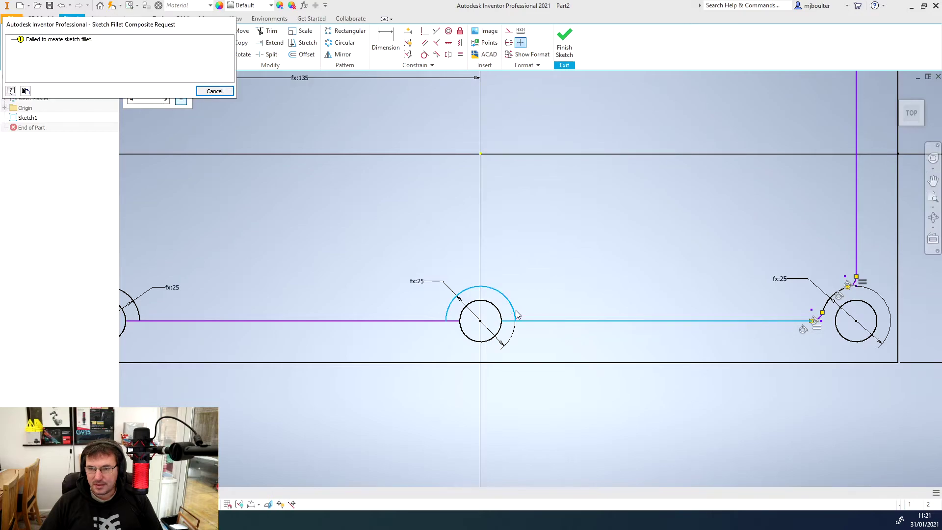
click(215, 91)
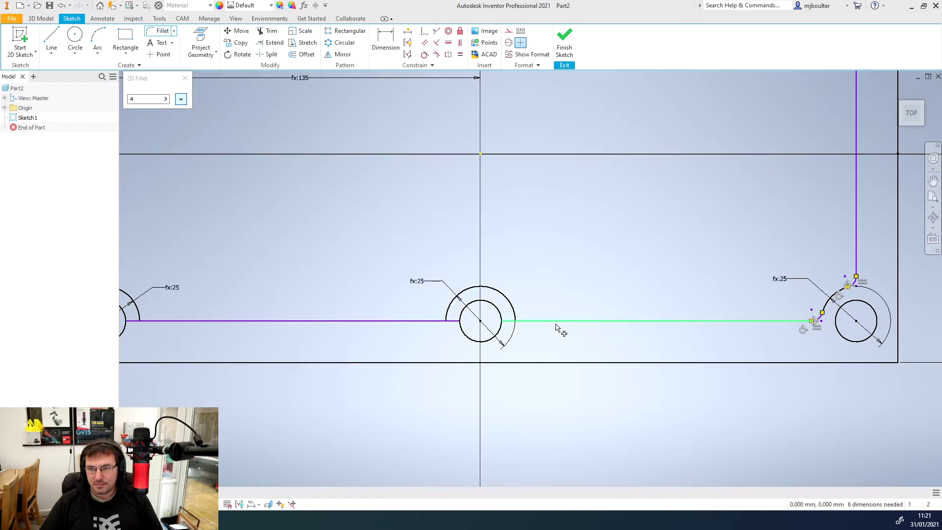
click(529, 322)
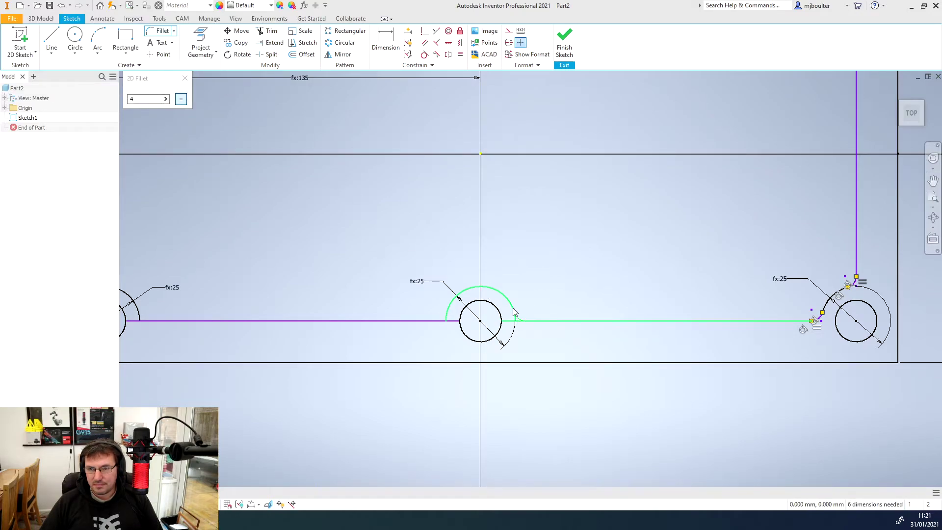
click(514, 311)
click(449, 310)
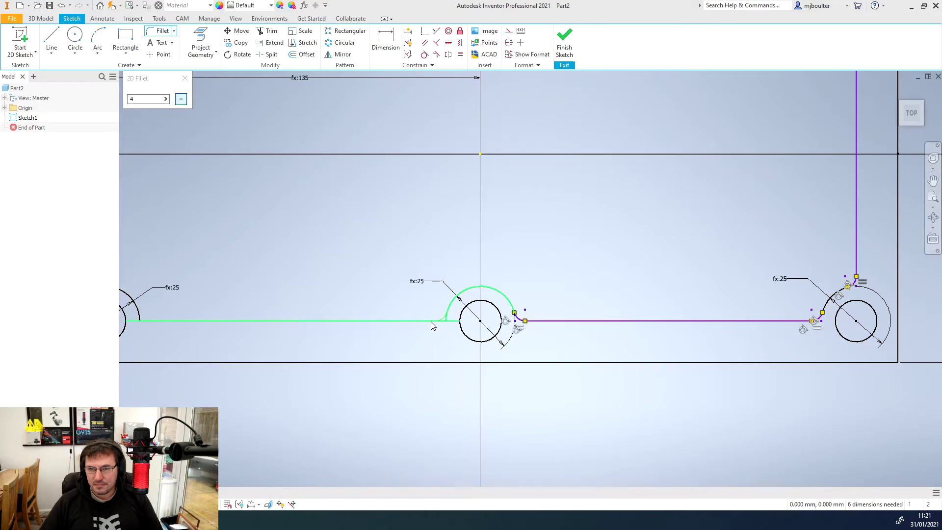
click(431, 321)
Fillet the bottom-left corner hole's arc to its horizontal and vertical lines.
middle_drag(300, 284, 657, 298)
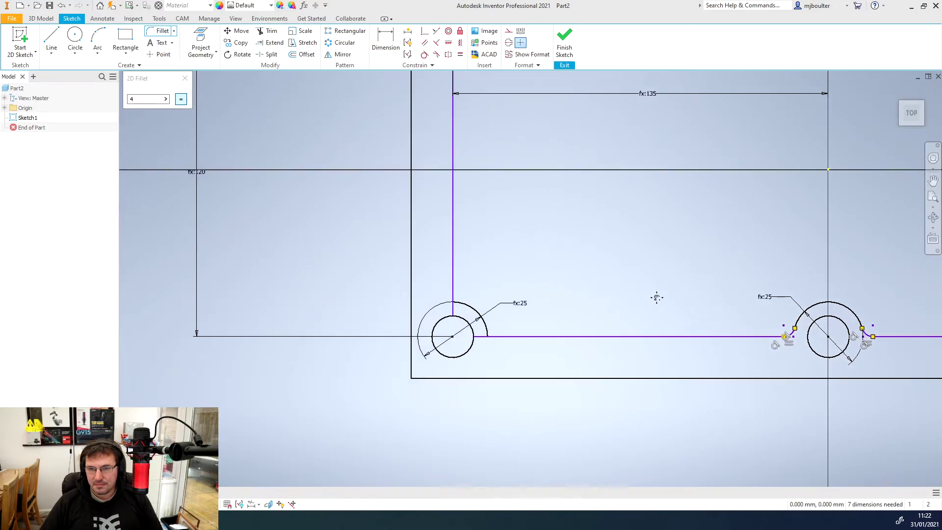
click(504, 337)
click(485, 327)
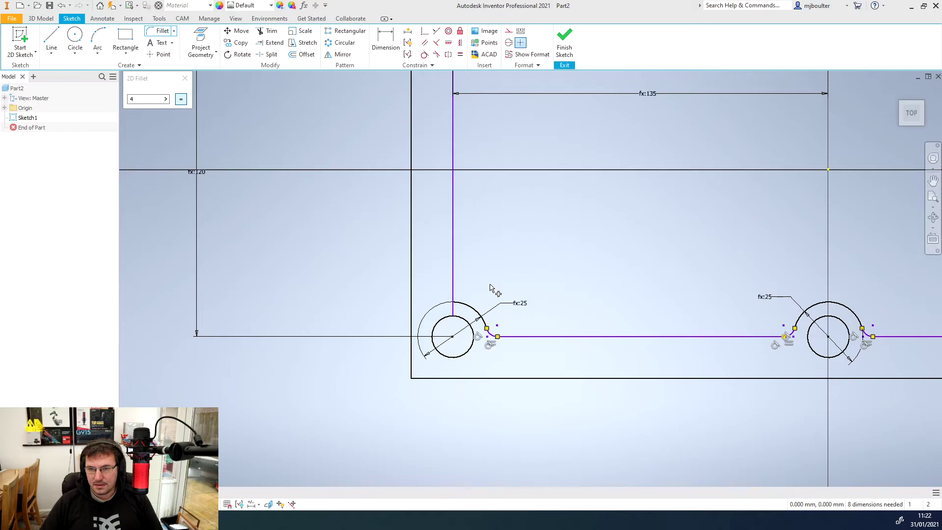
click(459, 297)
click(454, 284)
middle_drag(455, 284, 462, 373)
middle_drag(685, 280, 496, 261)
scroll(496, 260, down, 3)
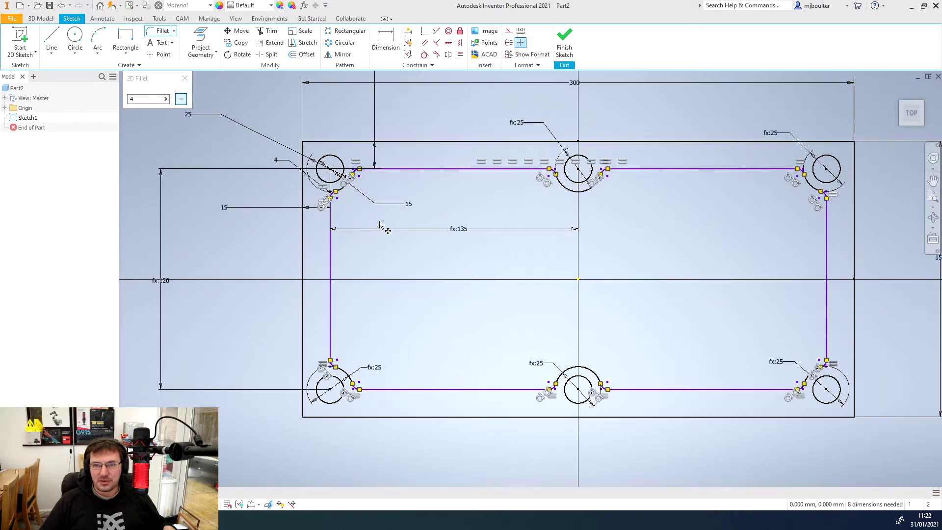
Close the Fillet tool and finish the sketch.
click(184, 78)
click(566, 49)
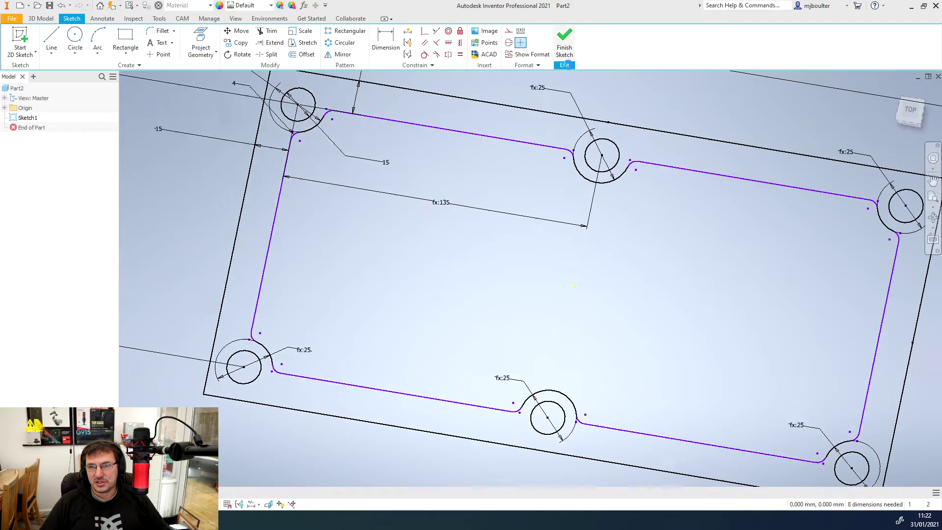
mouse_move(573, 346)
middle_down()
mouse_move(526, 315)
mouse_move(393, 319)
middle_up()
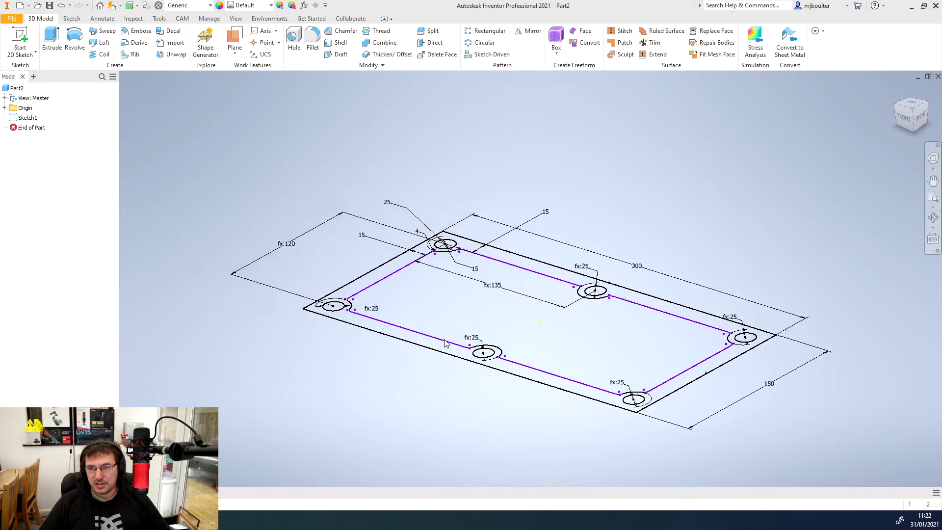
Extrude the outer band and inner profiles 10 mm downward with flipped direction.
click(51, 39)
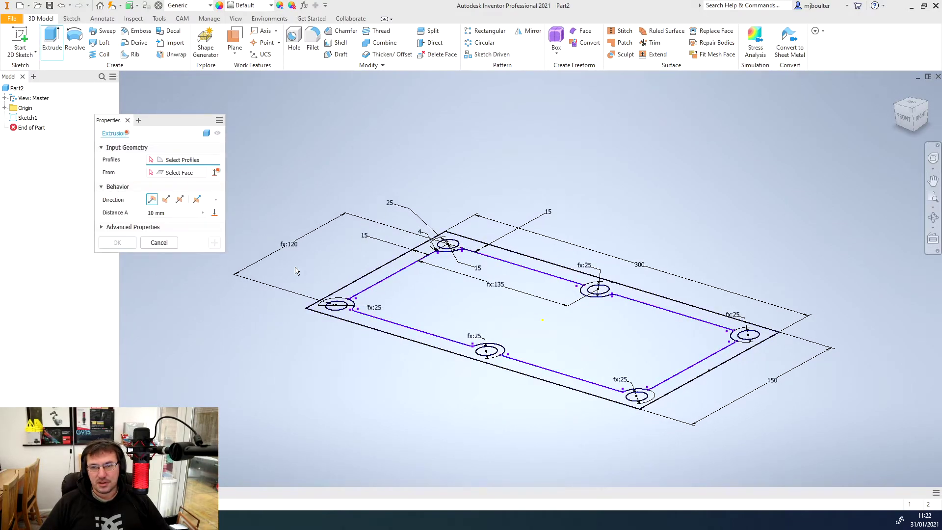
click(376, 326)
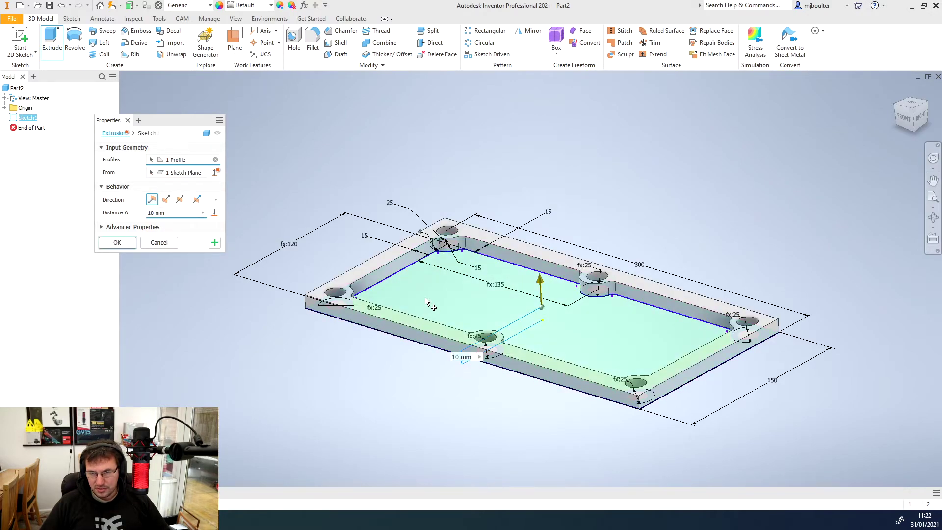
click(413, 307)
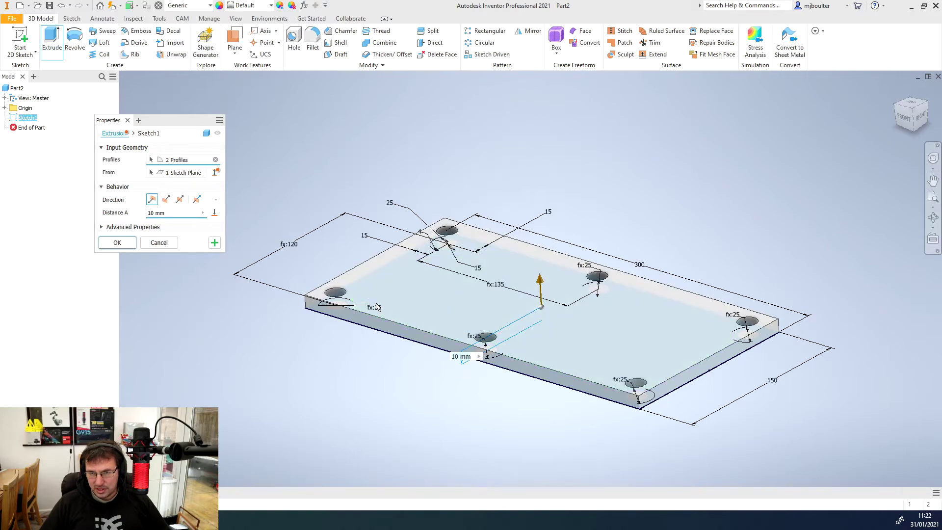
click(167, 201)
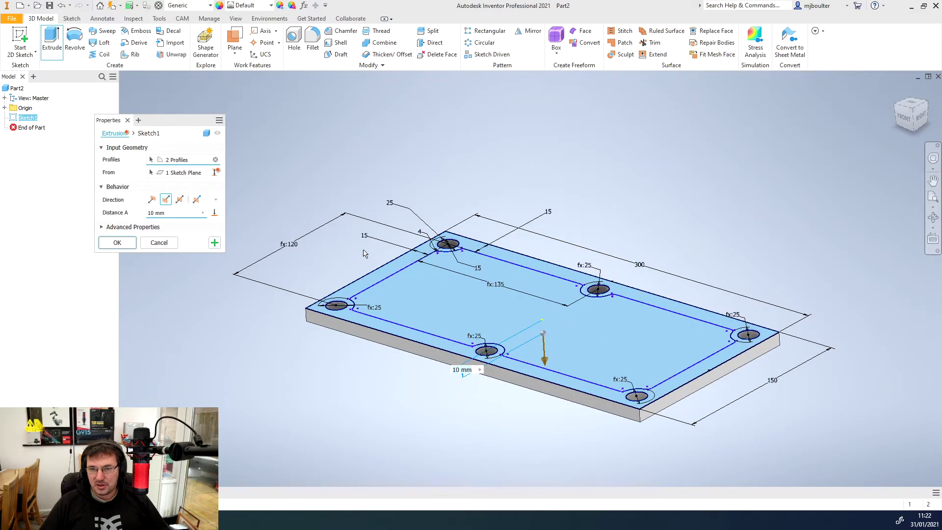
click(117, 243)
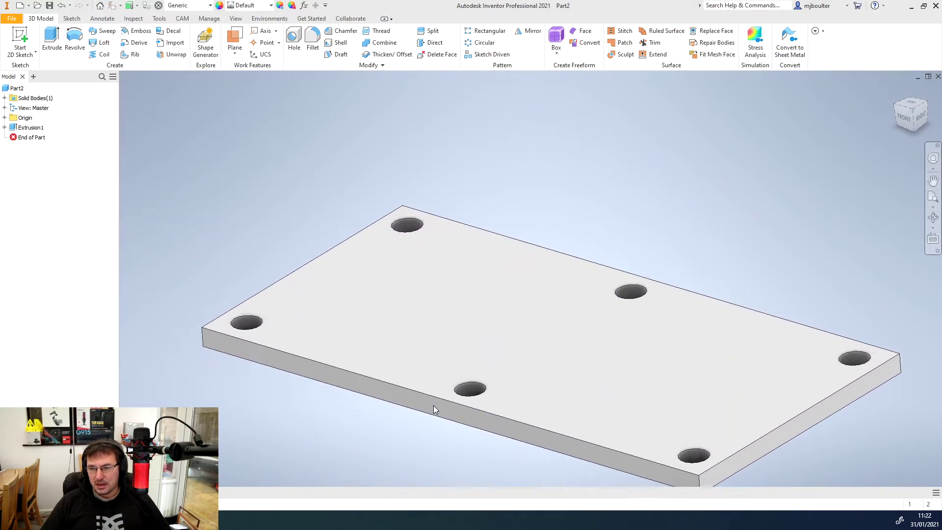
Turn on visibility for Extrusion1's sketch.
click(4, 127)
right_click(23, 139)
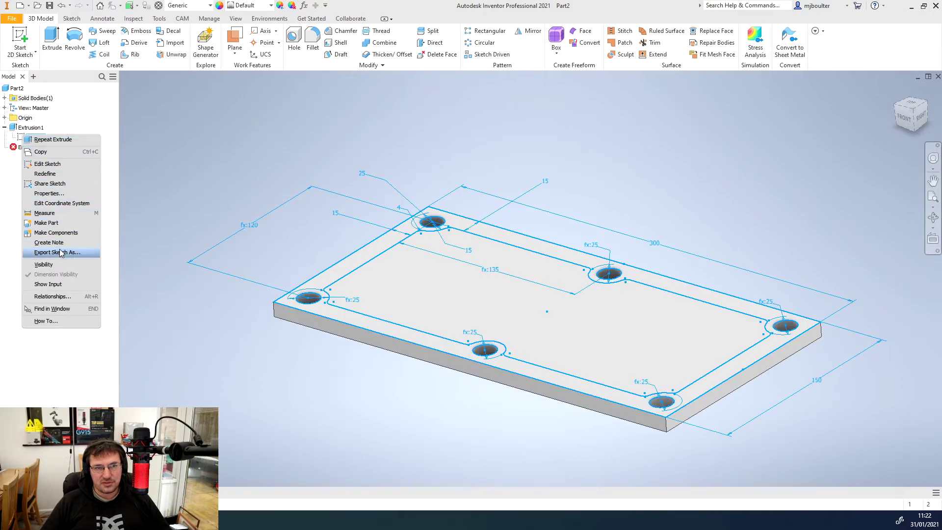
click(53, 264)
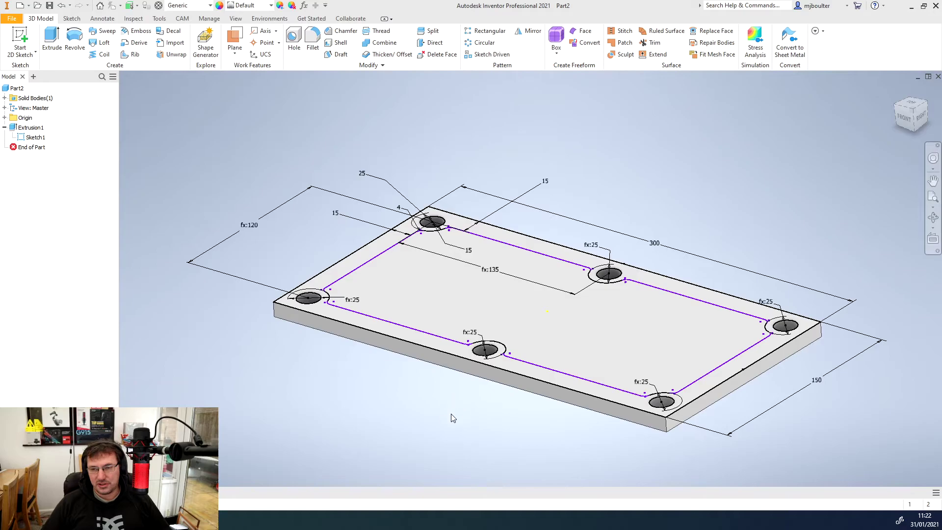
Create Work Plane1 offset -90.250 mm from the plate's right end face.
scroll(408, 417, down, 1)
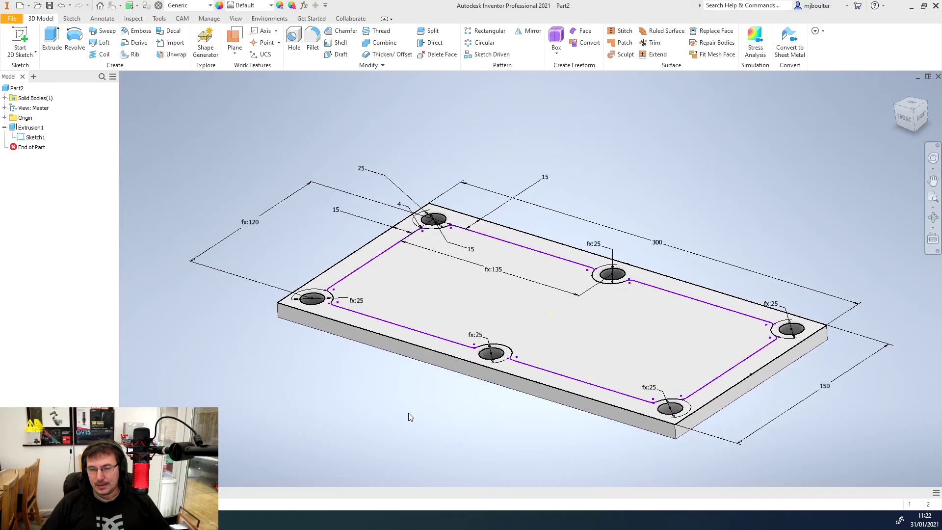
shift+middle_drag(405, 413, 402, 339)
key(])
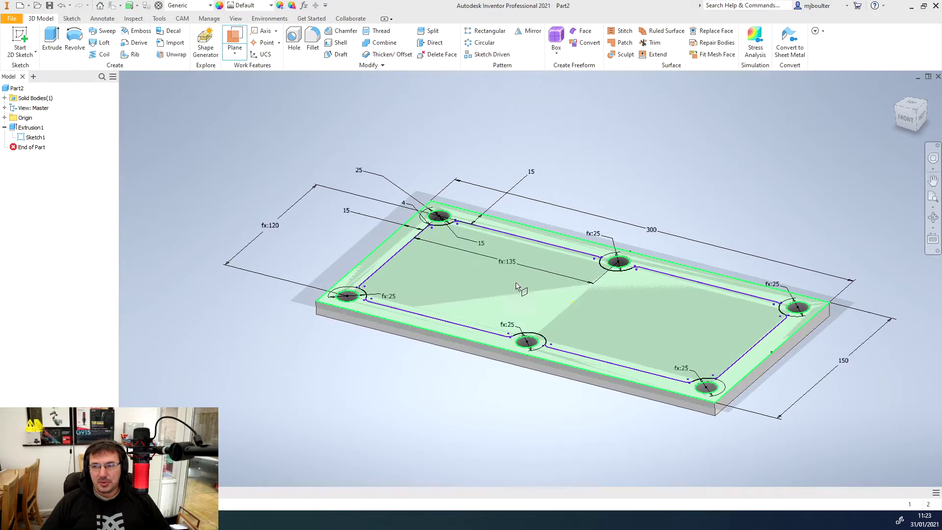
drag(783, 375, 642, 349)
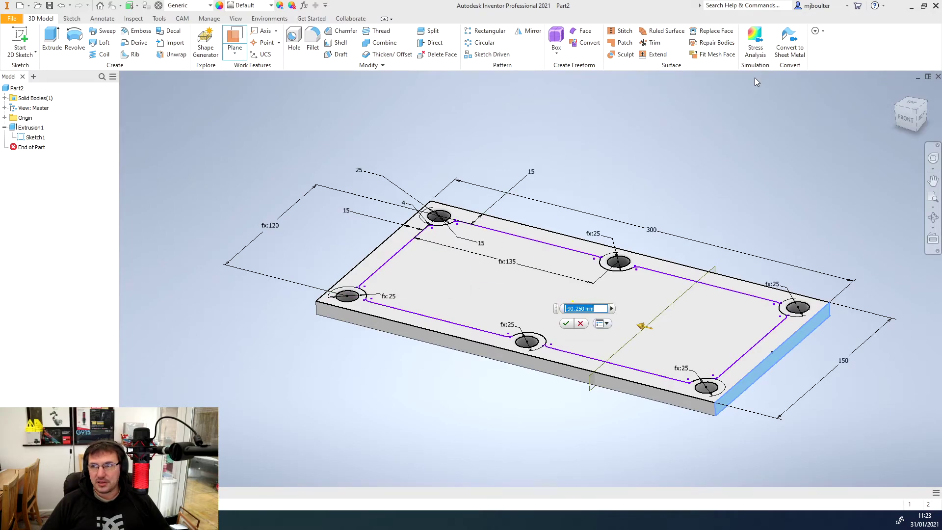
click(567, 324)
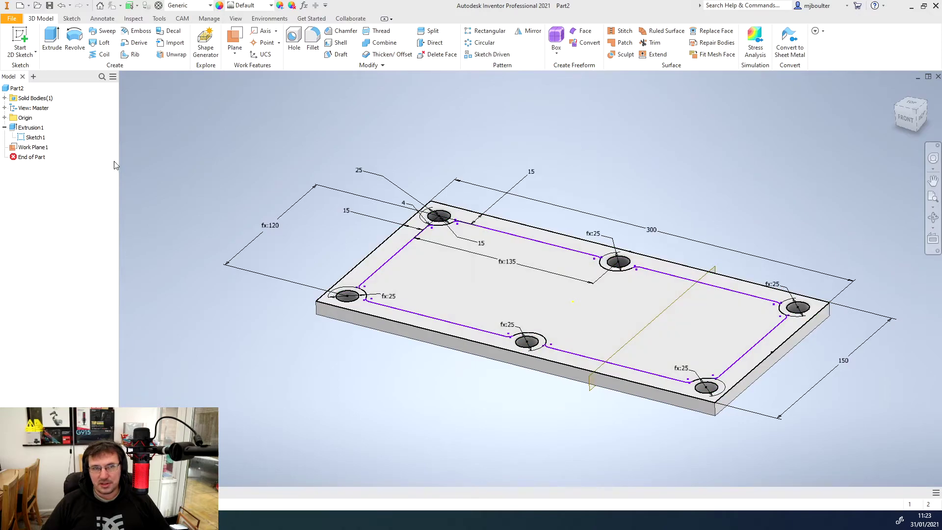
Start a new sketch on Work Plane1 with Slice Graphics turned on.
click(23, 34)
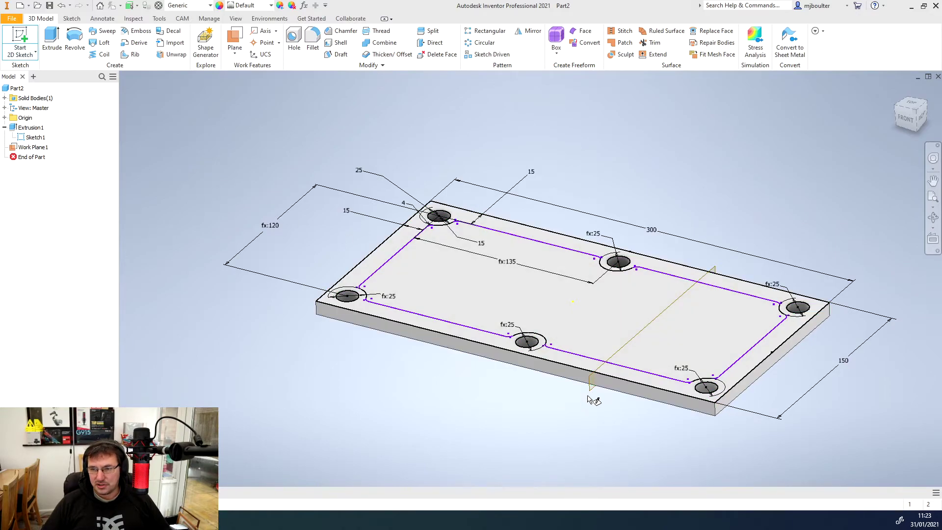
click(594, 385)
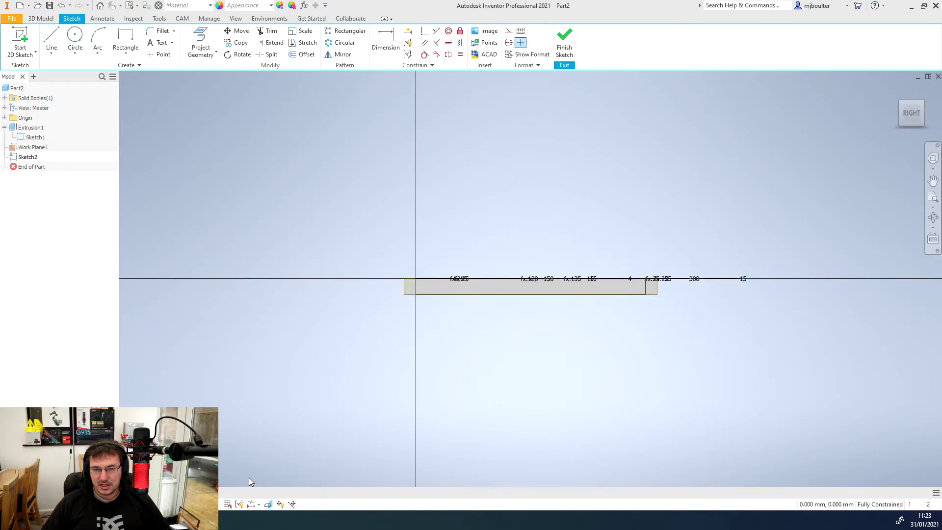
click(269, 505)
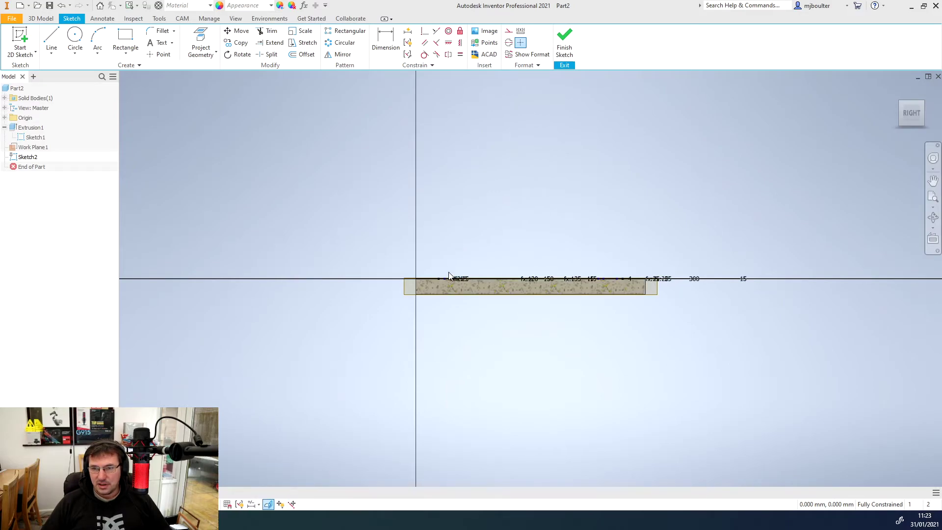
scroll(449, 283, up, 5)
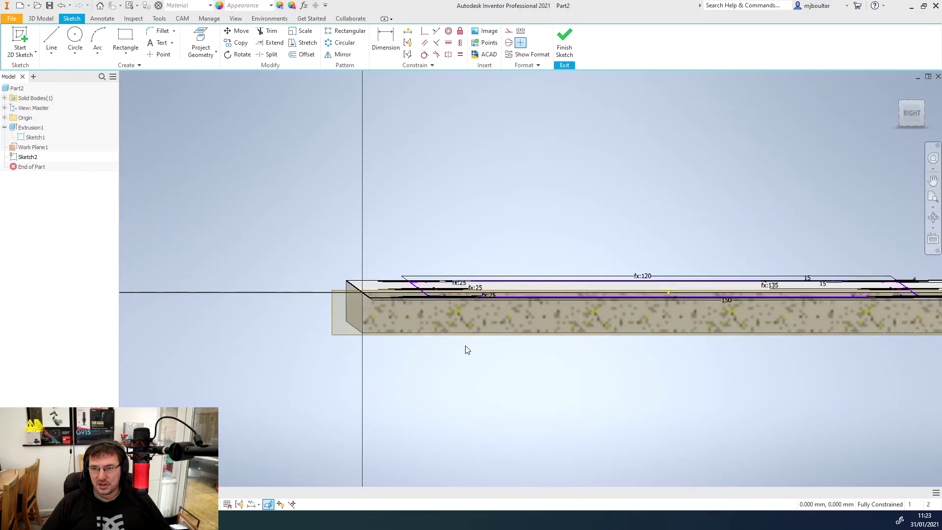
shift+middle_drag(467, 349, 466, 328)
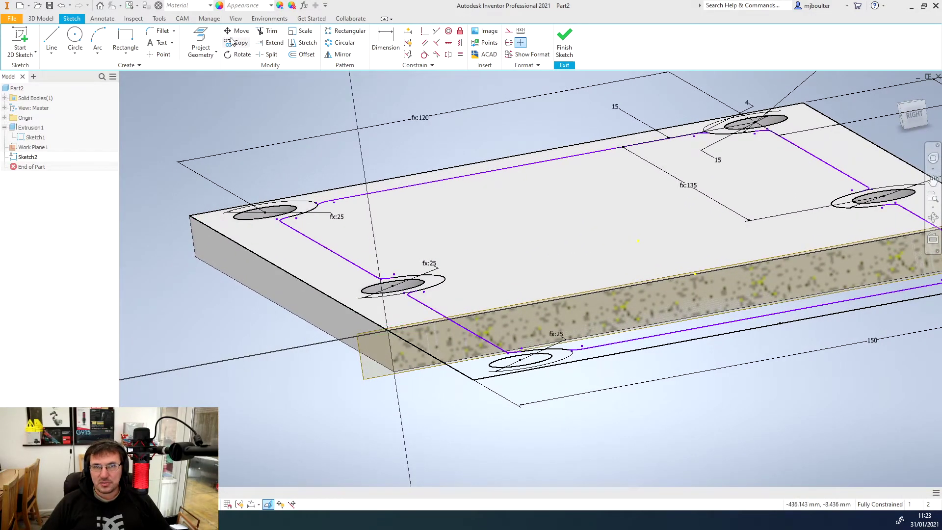
Project the groove path edge, draw a radius-3 circle on it, and finish the sketch.
click(201, 39)
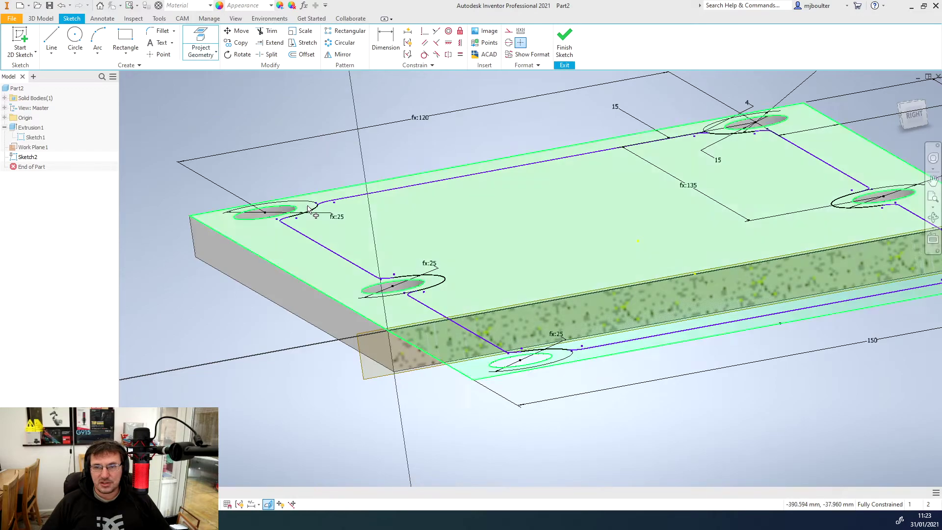
click(469, 331)
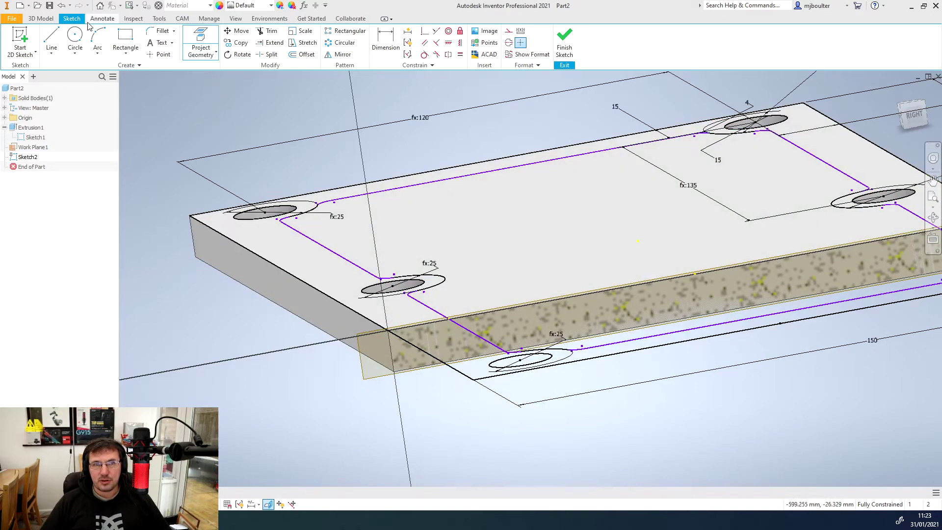
click(75, 39)
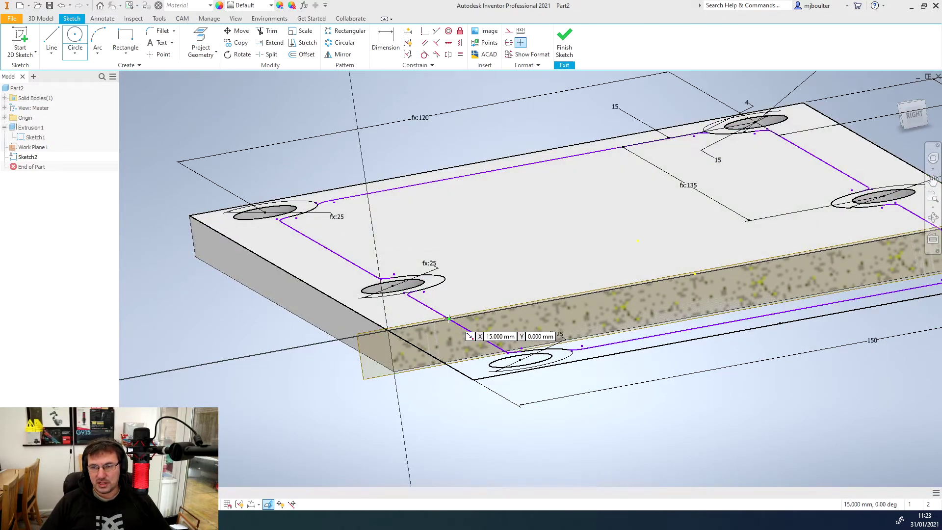
click(448, 320)
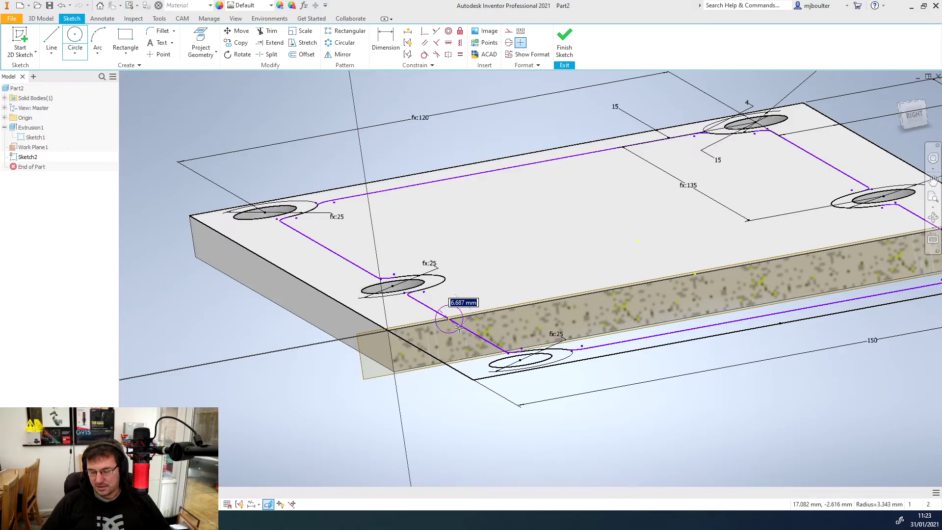
text(3)
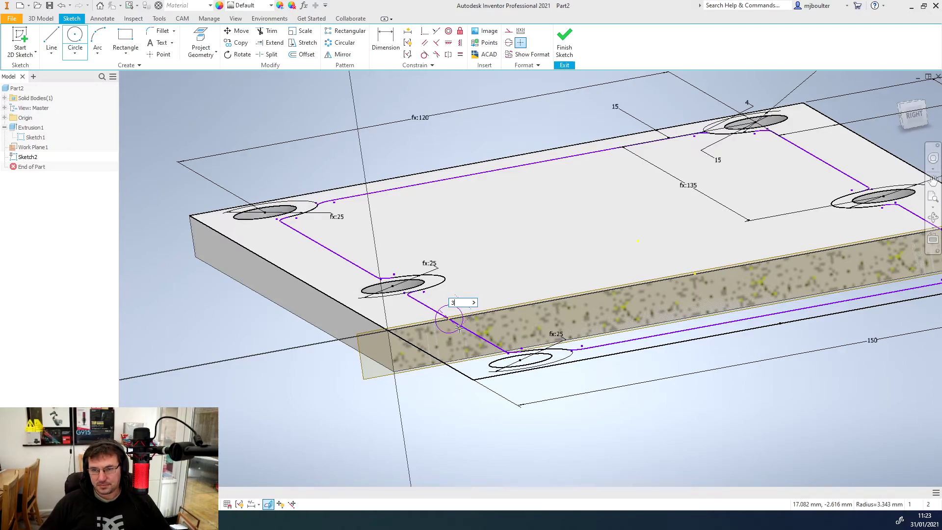
key(Return)
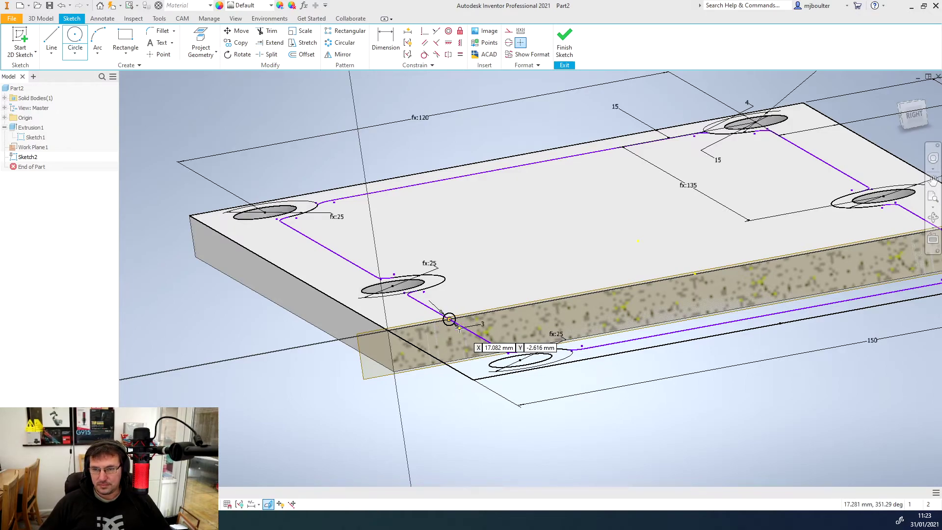
click(564, 39)
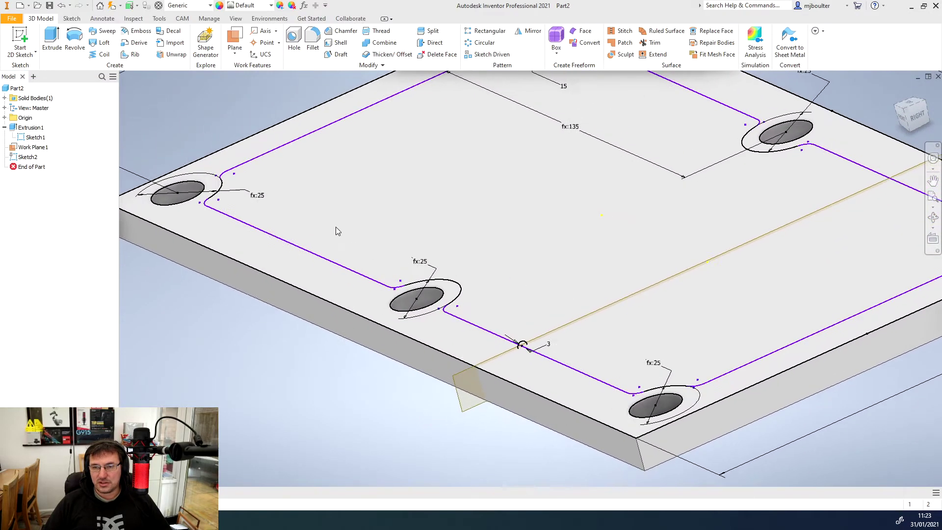
Sweep the 3 mm circle along the looping sketch path as a Cut.
click(106, 31)
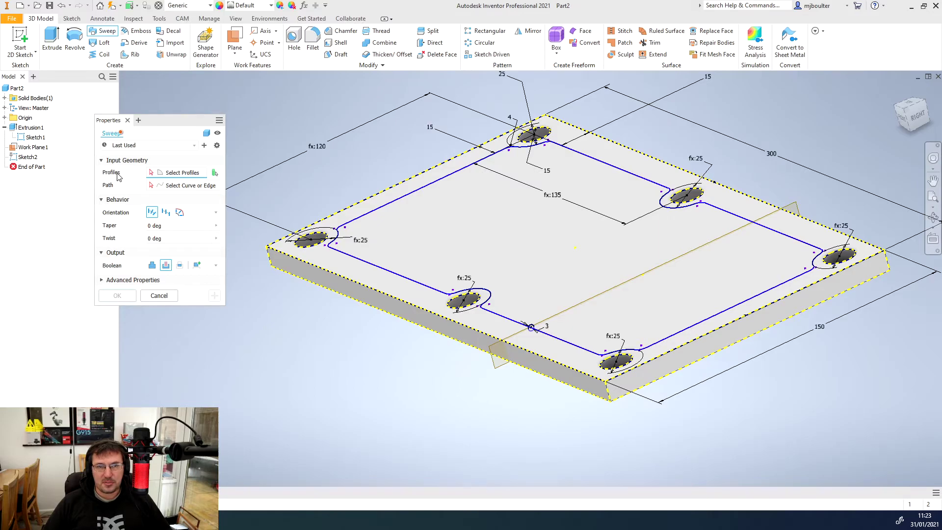
scroll(523, 329, up, 5)
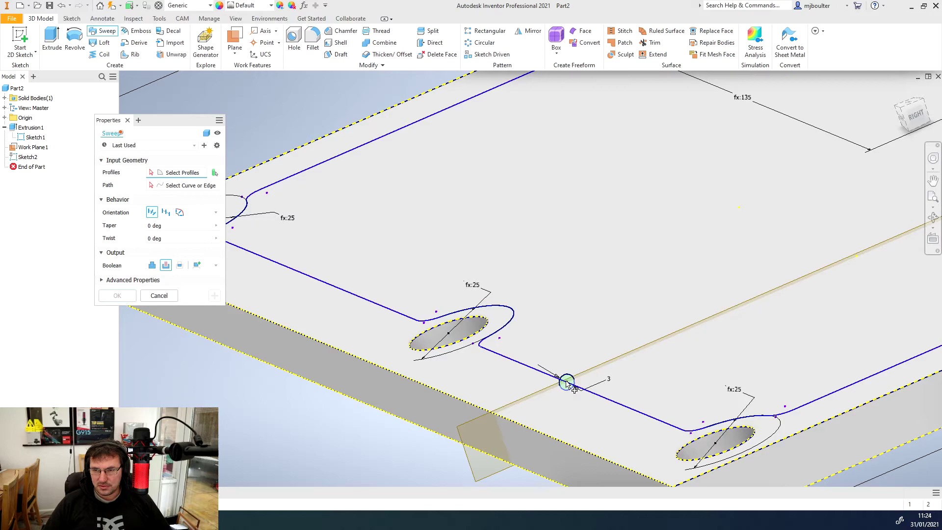
click(567, 382)
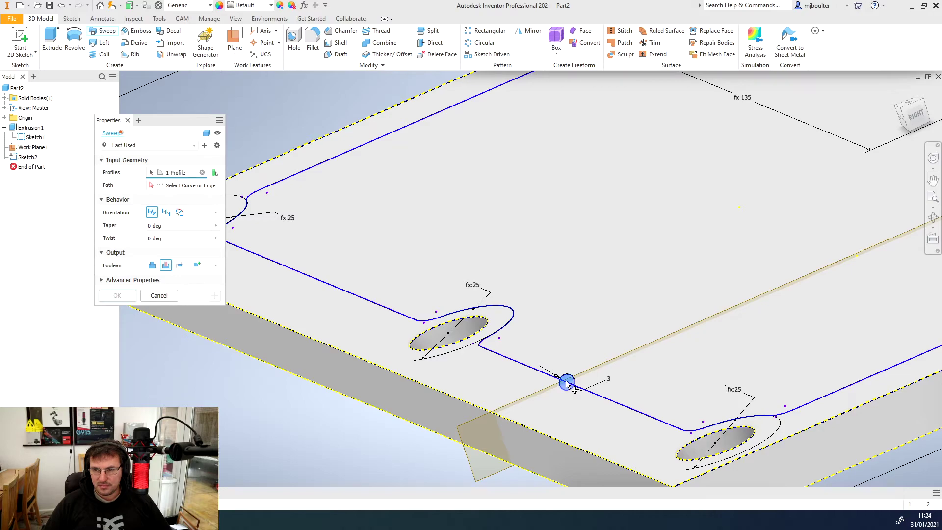
click(186, 189)
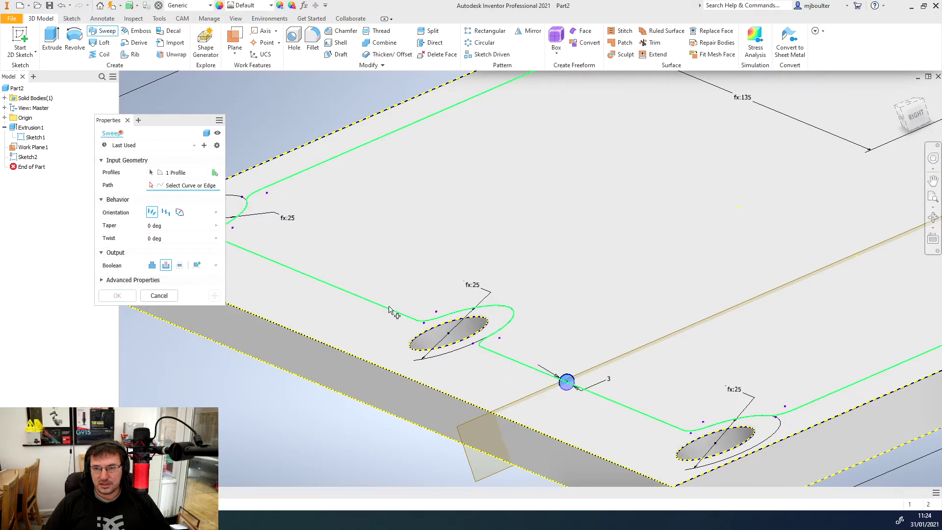
click(389, 311)
scroll(361, 346, down, 3)
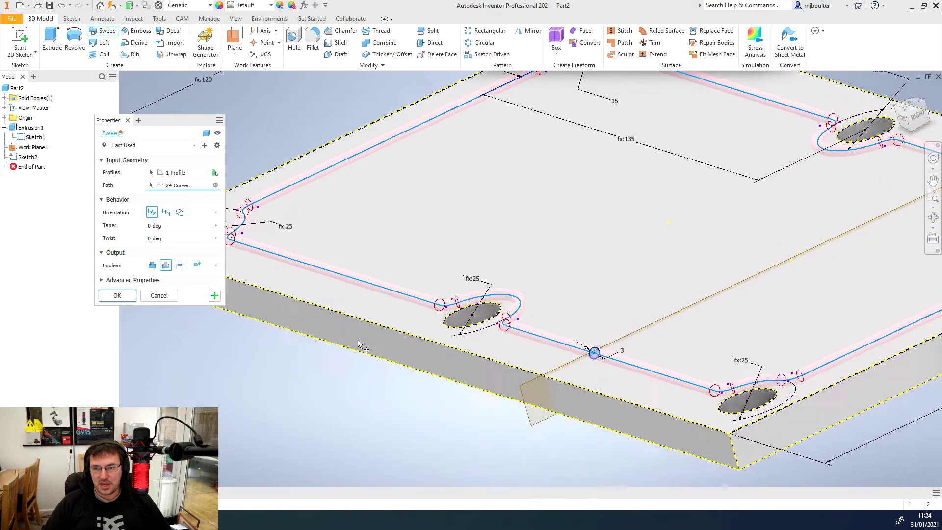
scroll(230, 221, up, 2)
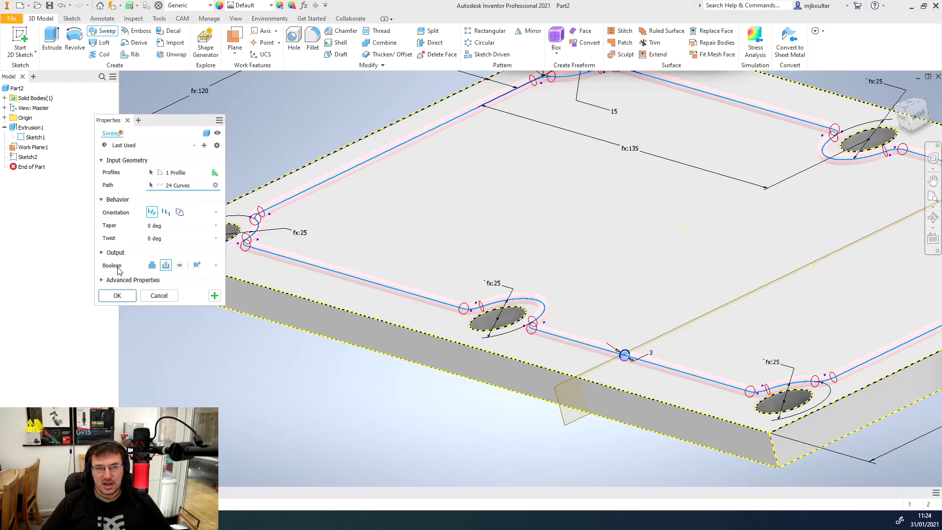
click(166, 266)
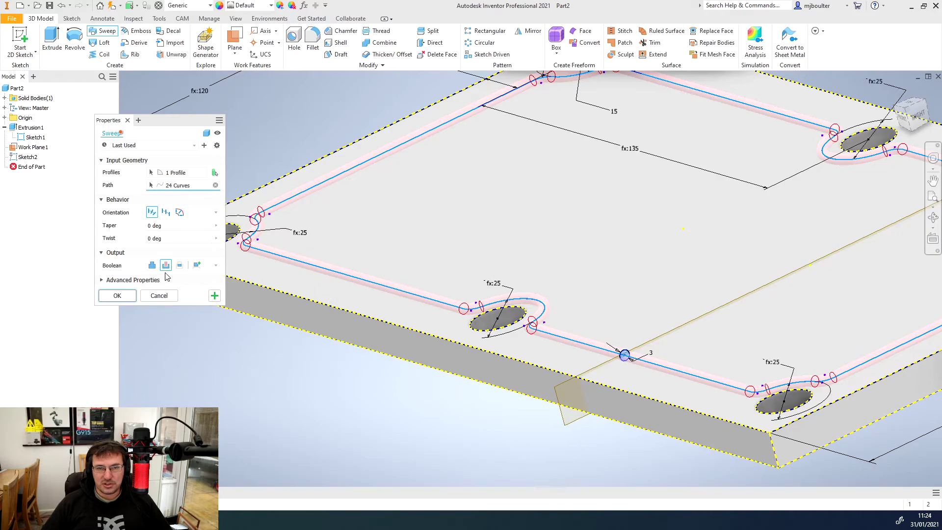
click(116, 296)
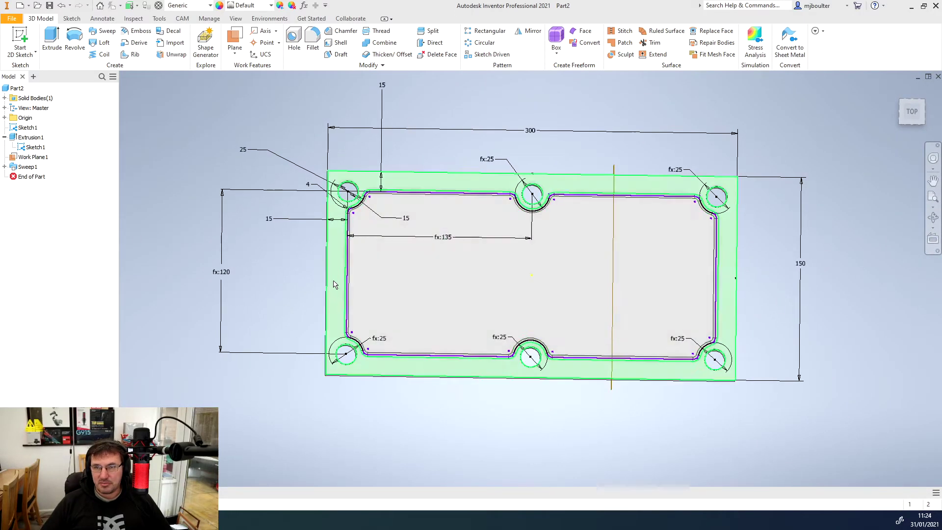
Turn off Sketch1's visibility to hide the path and its dimensions.
shift+middle_drag(406, 199, 445, 354)
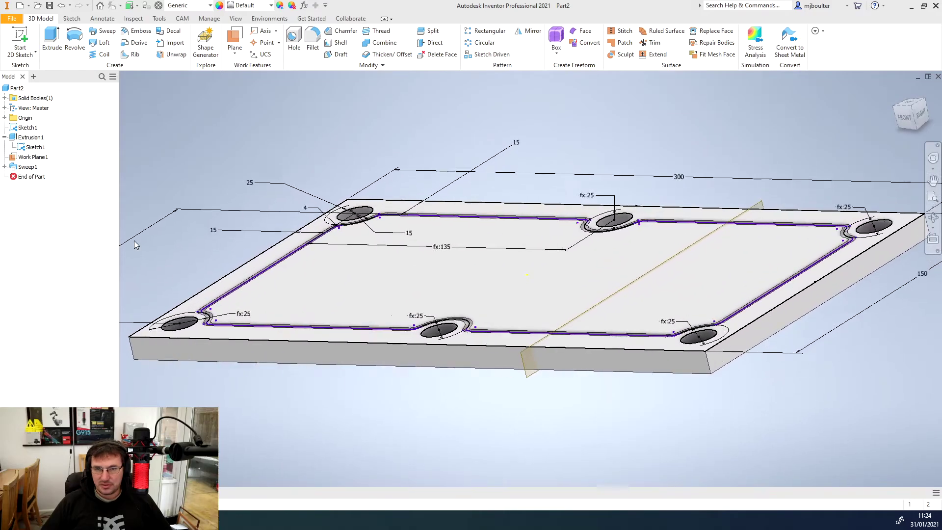
click(21, 151)
right_click(21, 151)
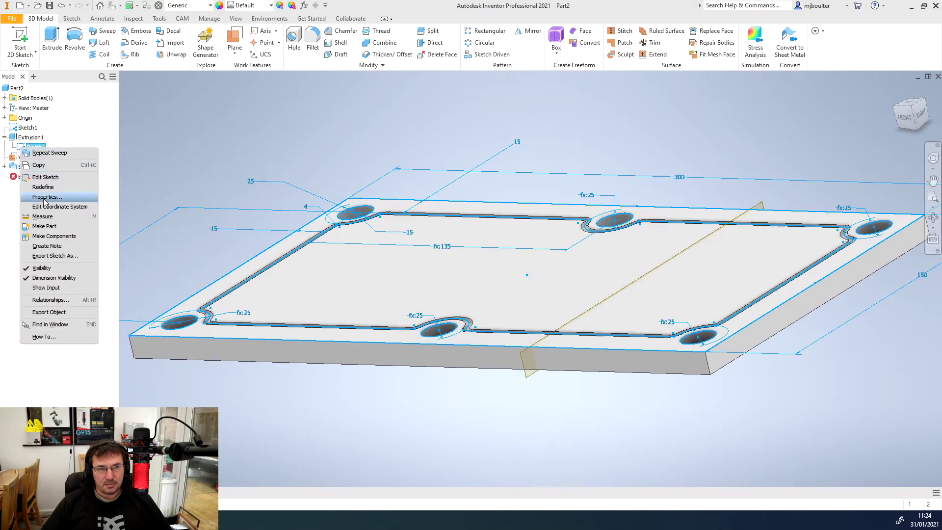
click(44, 267)
Fit the plate in view and turn it to show the underside.
shift+middle_drag(274, 339, 295, 381)
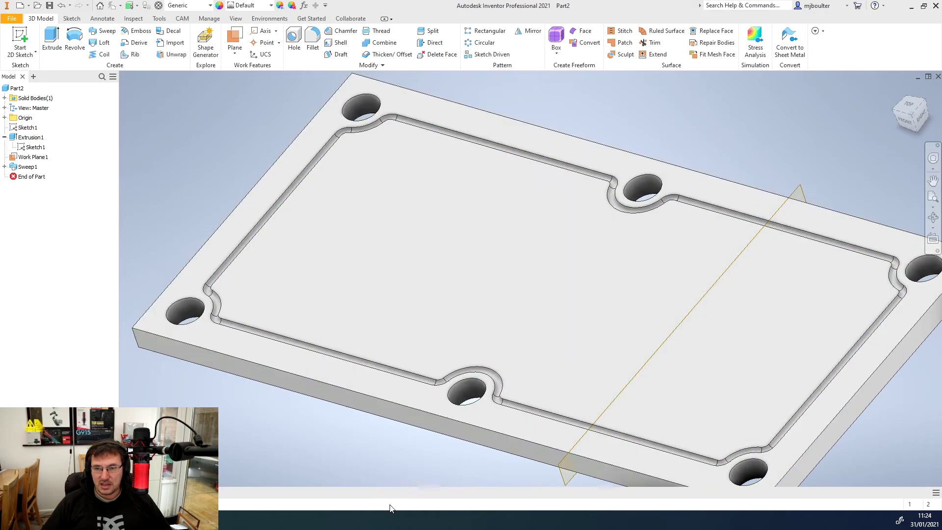
key(Home)
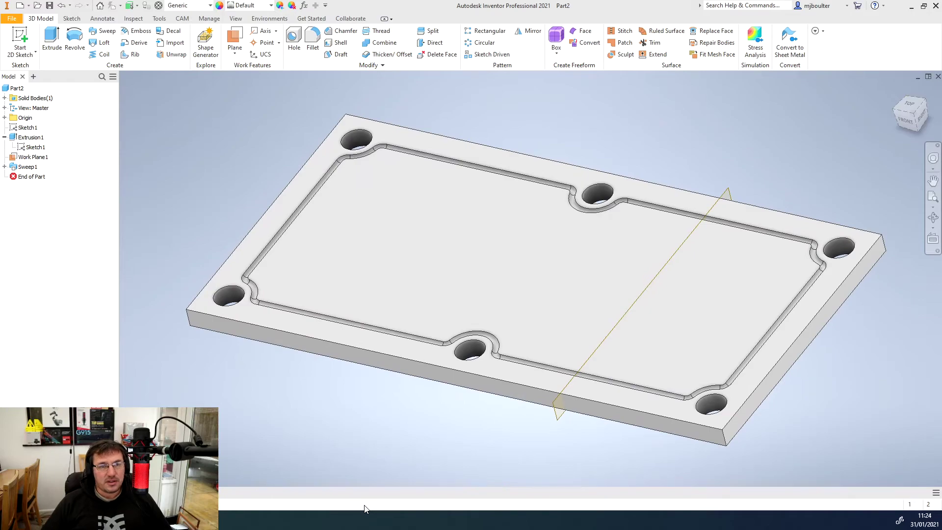
key(F5)
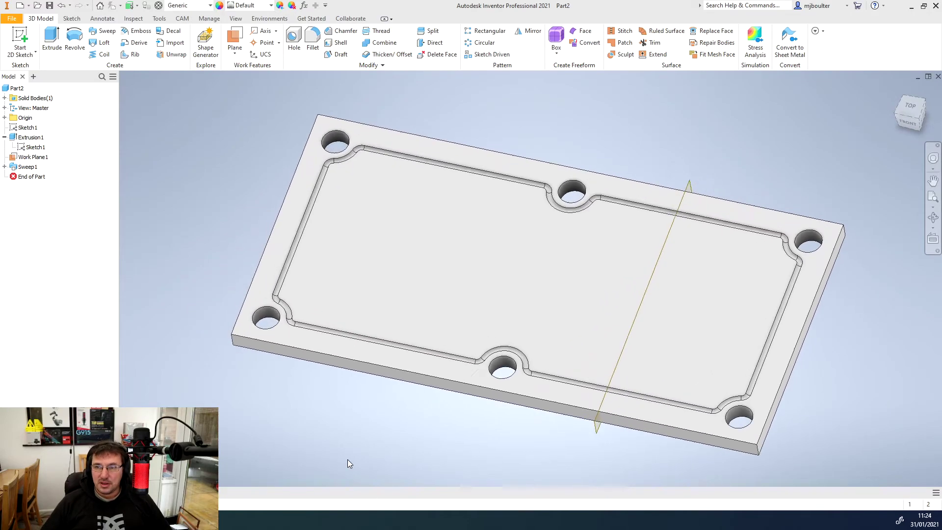
key(F5)
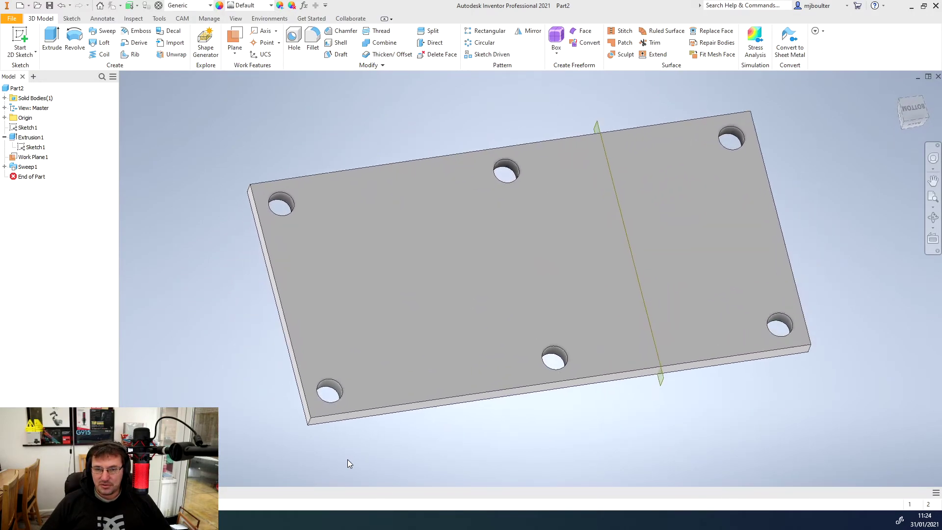
Chamfer the edges of all six bolt holes at 2 mm distance.
click(339, 31)
scroll(389, 200, up, 5)
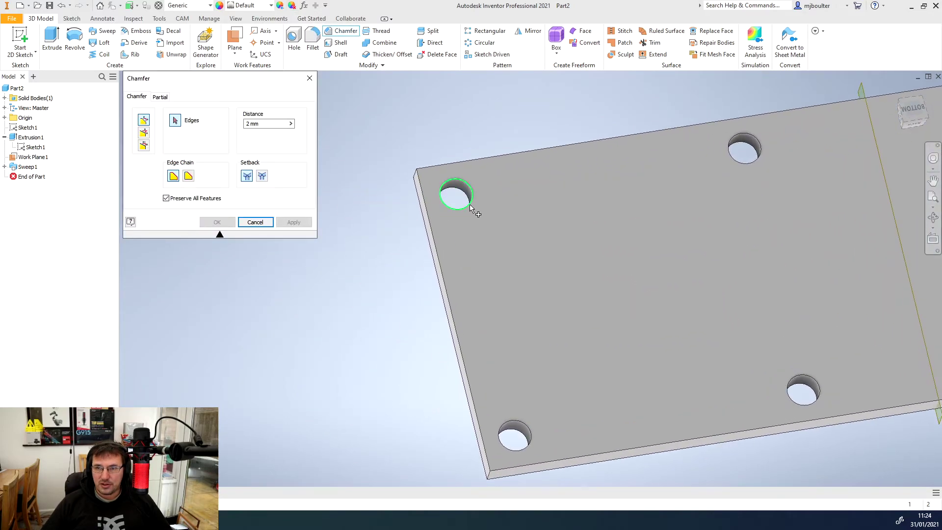
click(470, 208)
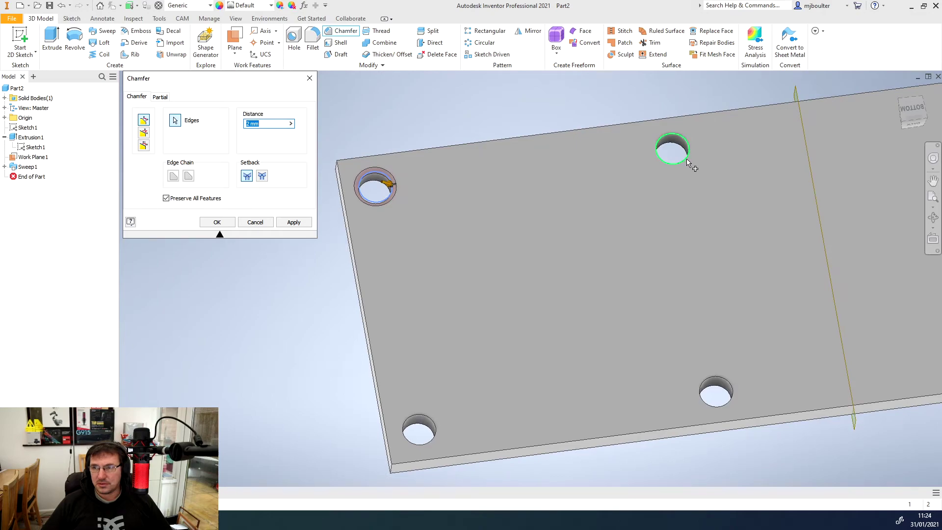
scroll(701, 161, down, 3)
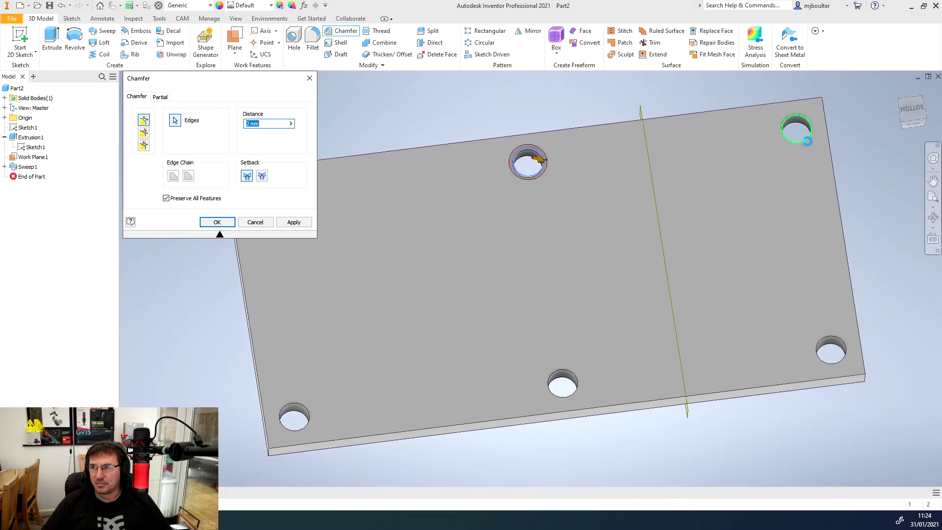
click(807, 141)
click(838, 345)
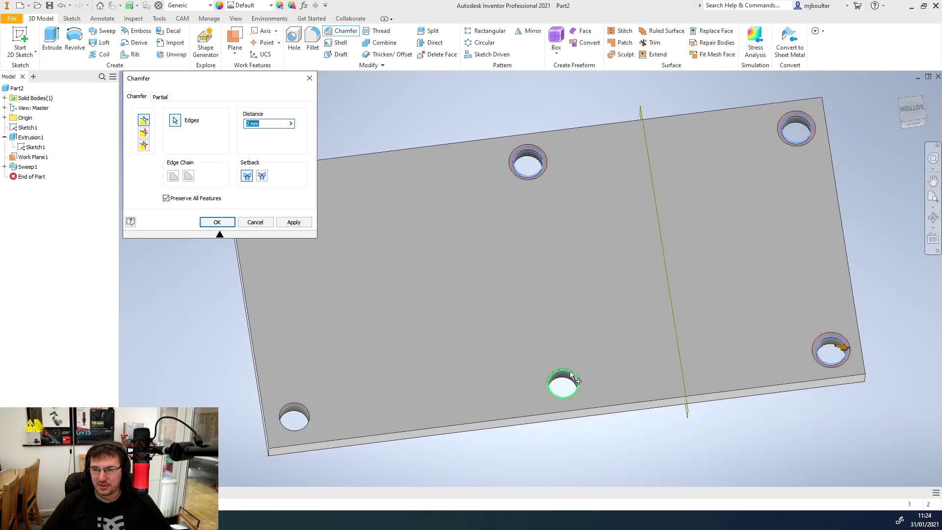
click(570, 377)
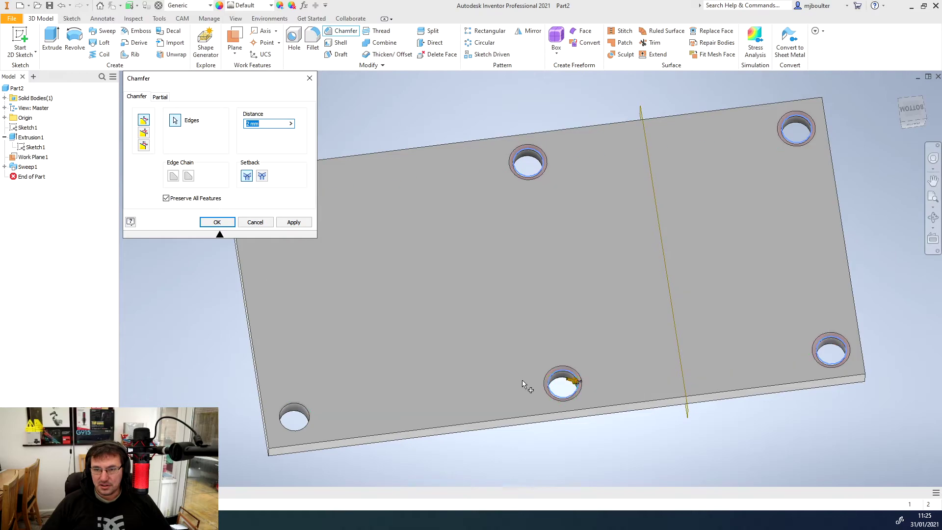
click(289, 409)
shift+middle_drag(289, 410, 387, 373)
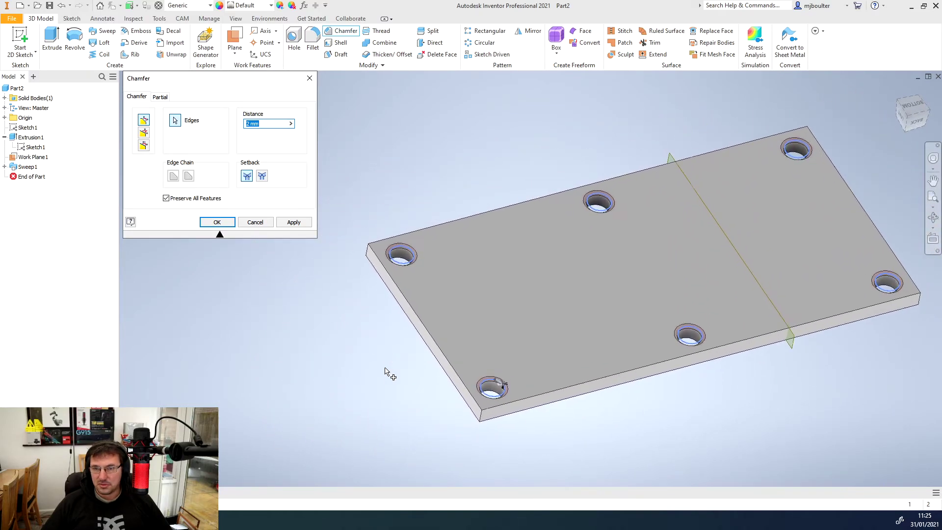
click(293, 223)
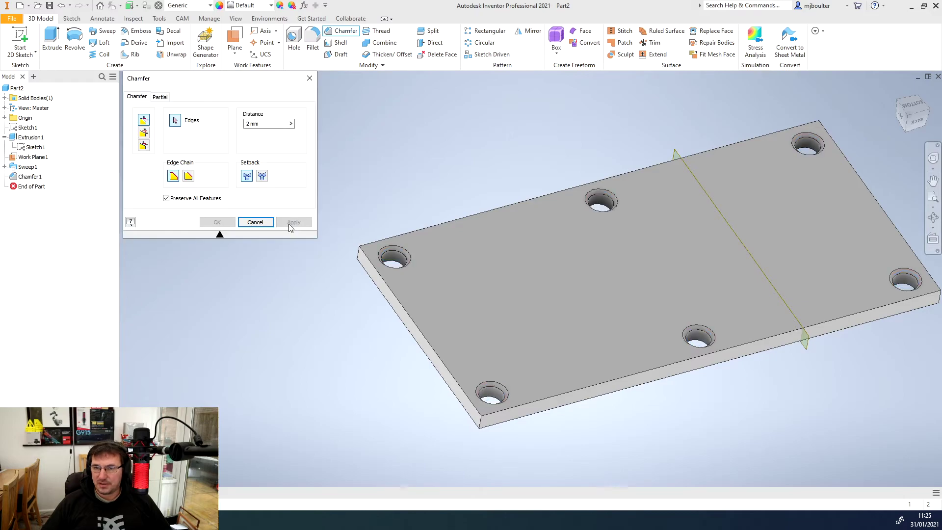
Round the face's outer edge loop with a 2 mm fillet using Loop selection.
click(255, 221)
click(314, 39)
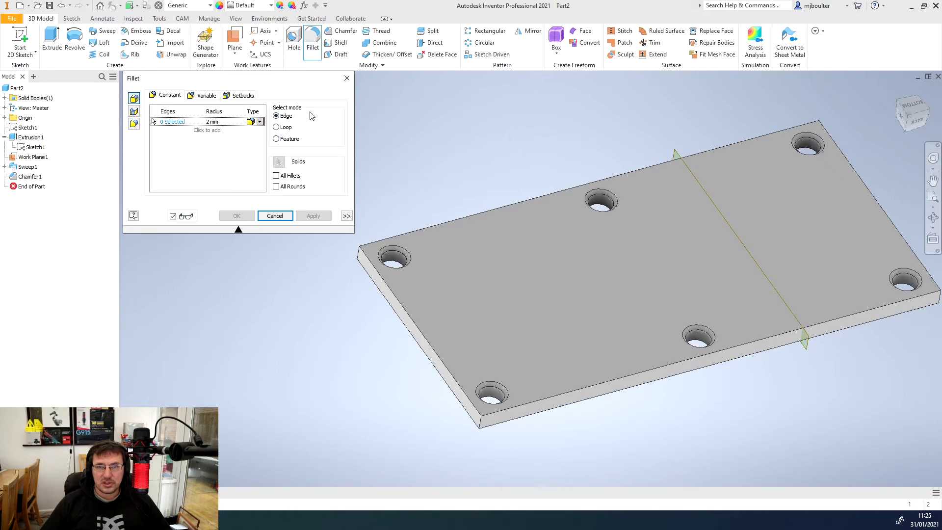
click(276, 128)
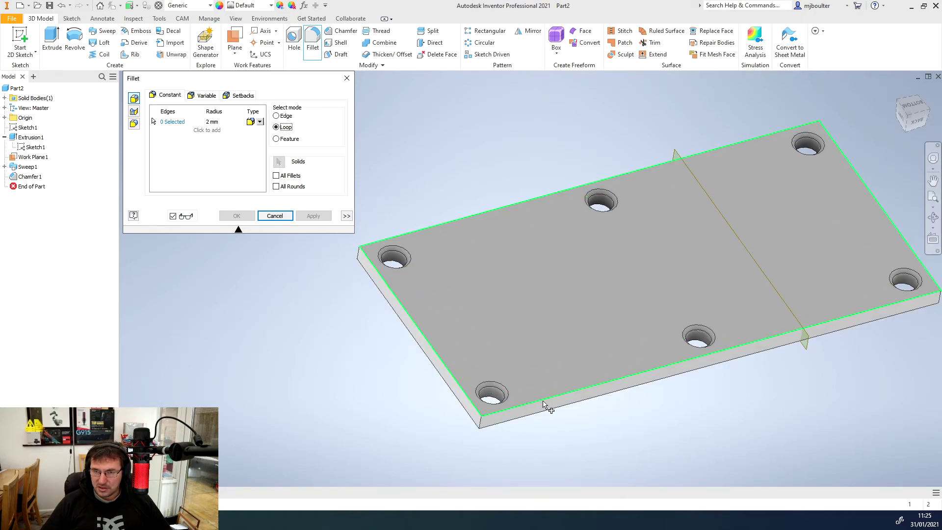
click(544, 404)
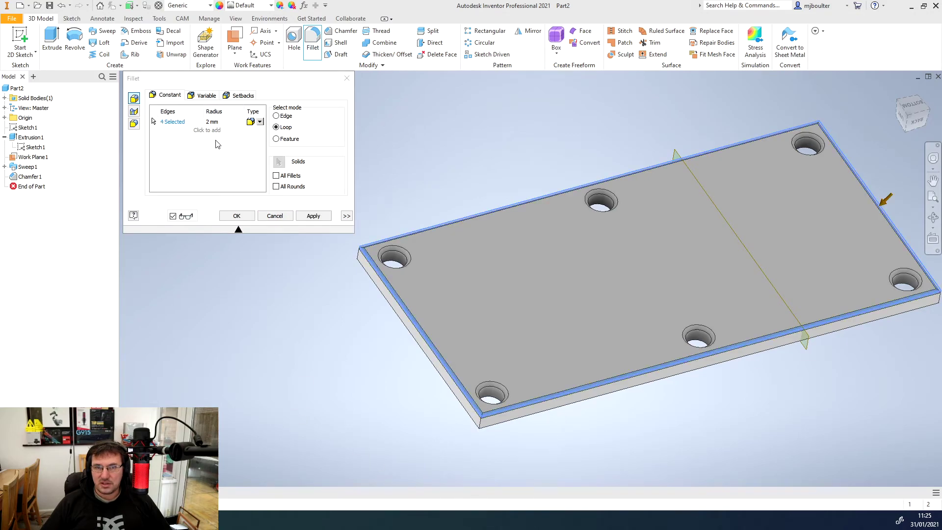
click(307, 222)
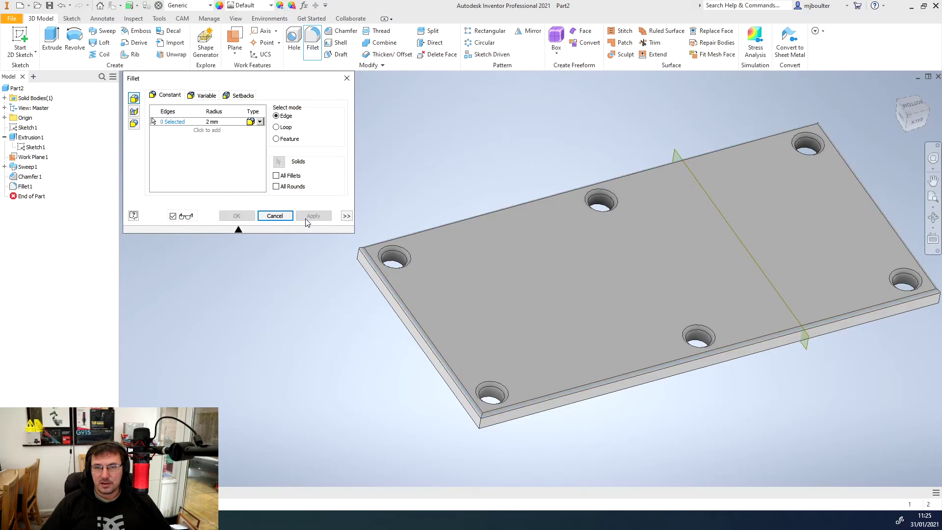
Start a second 2 mm fillet and select the front-left and right corner edges.
click(274, 217)
shift+middle_drag(356, 438, 349, 394)
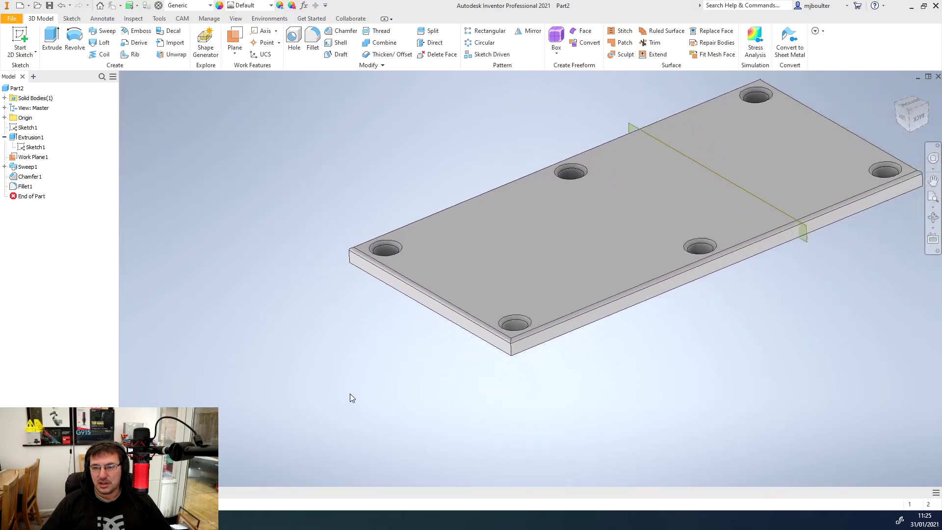
click(314, 40)
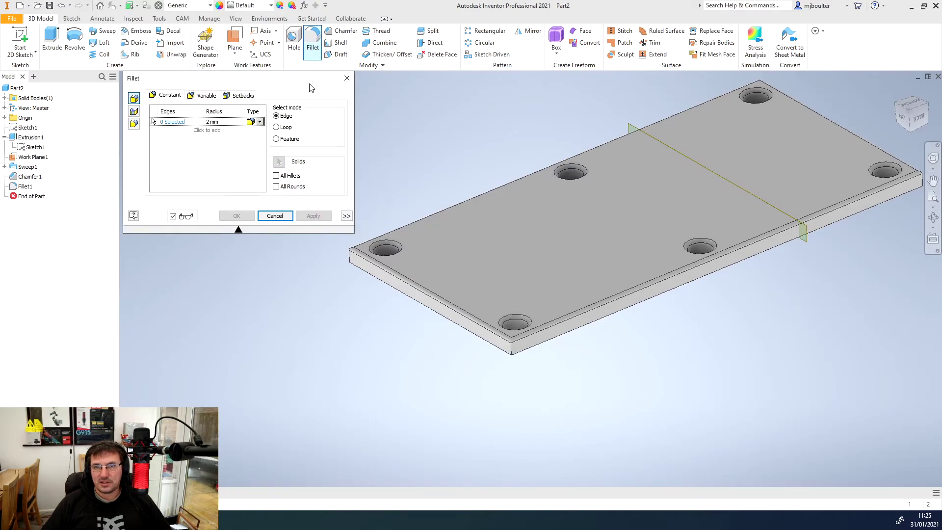
click(510, 351)
click(515, 352)
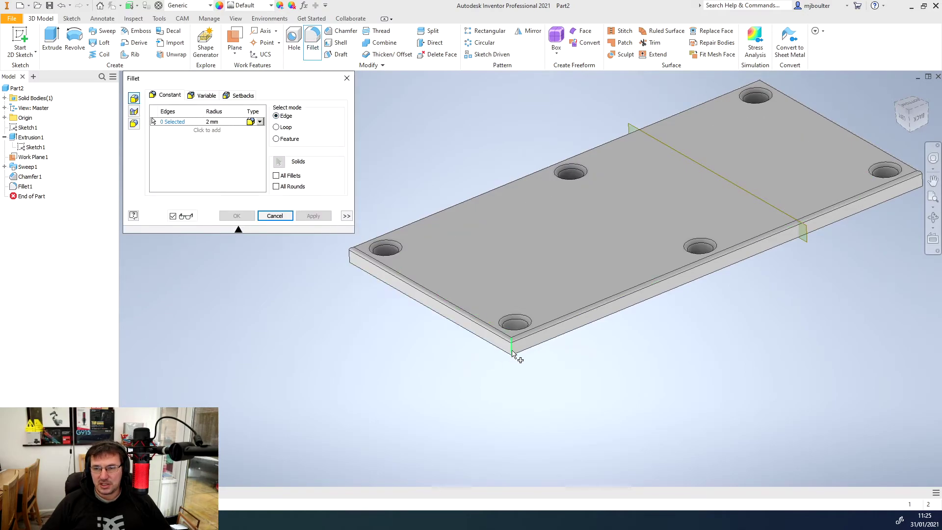
shift+middle_drag(515, 353, 648, 342)
click(655, 309)
click(656, 309)
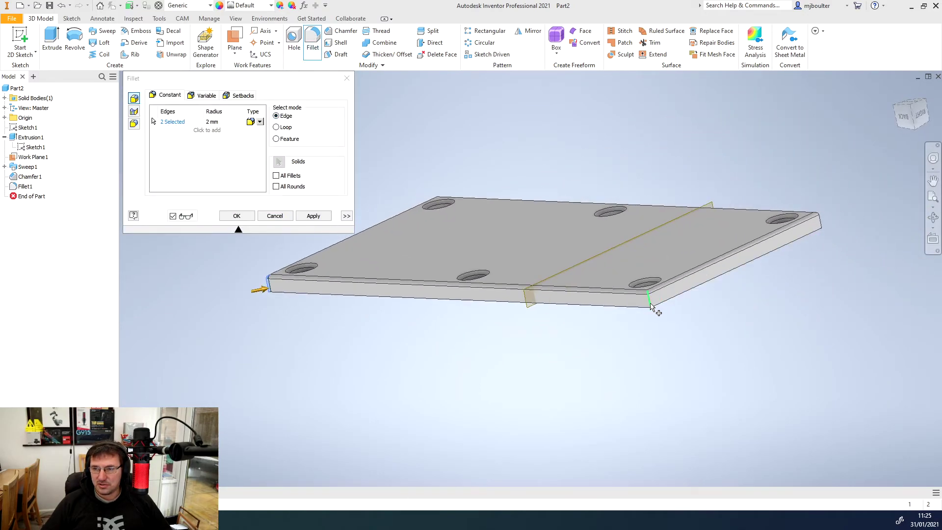
Add the remaining corner edges and apply the 2 mm fillet as Fillet2.
shift+middle_drag(656, 310, 630, 336)
click(656, 344)
click(657, 344)
click(630, 336)
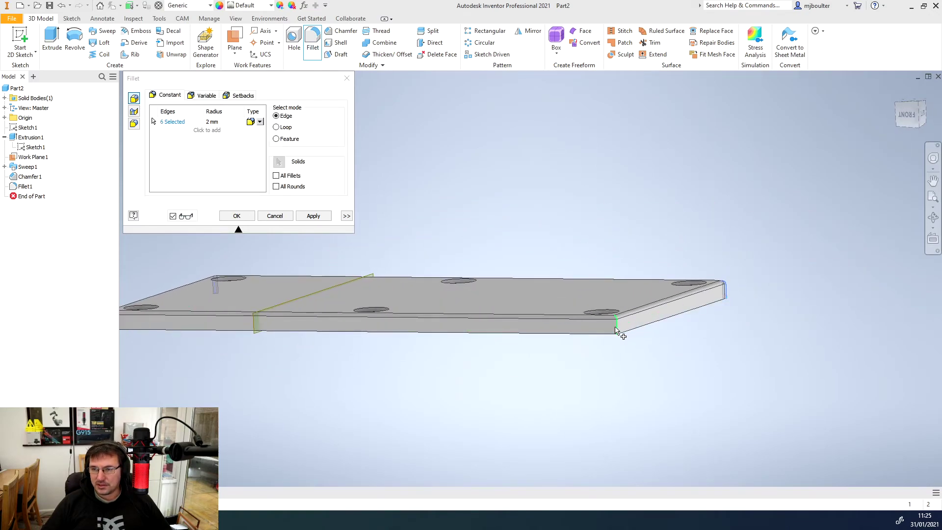
click(616, 327)
shift+middle_drag(442, 336, 258, 245)
key(F6)
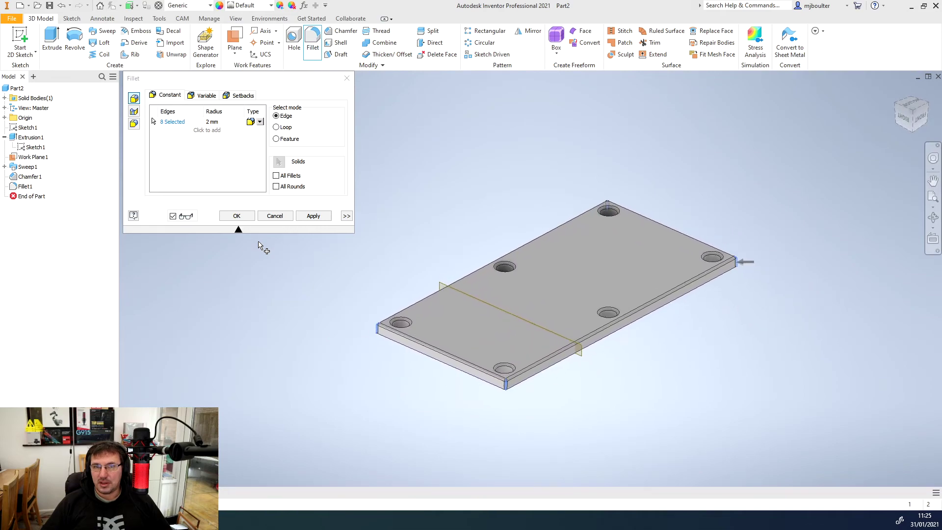
click(298, 218)
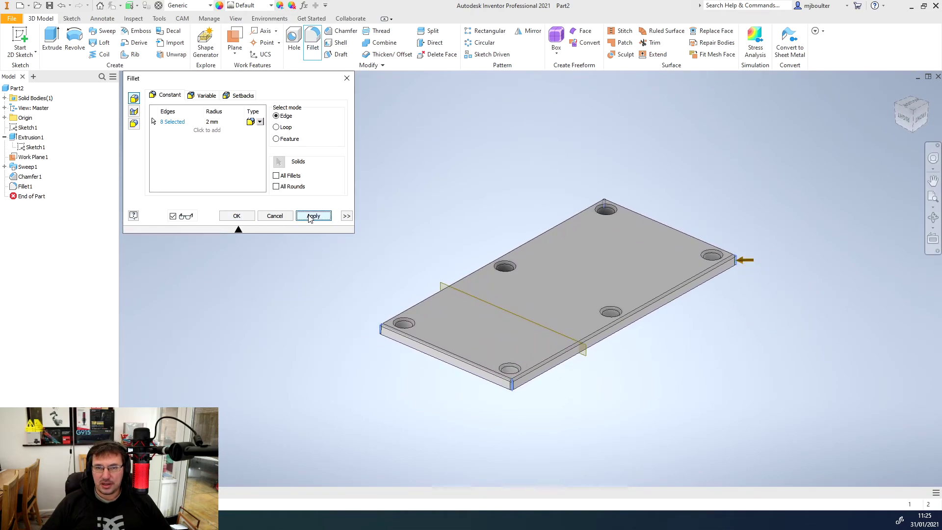
click(275, 216)
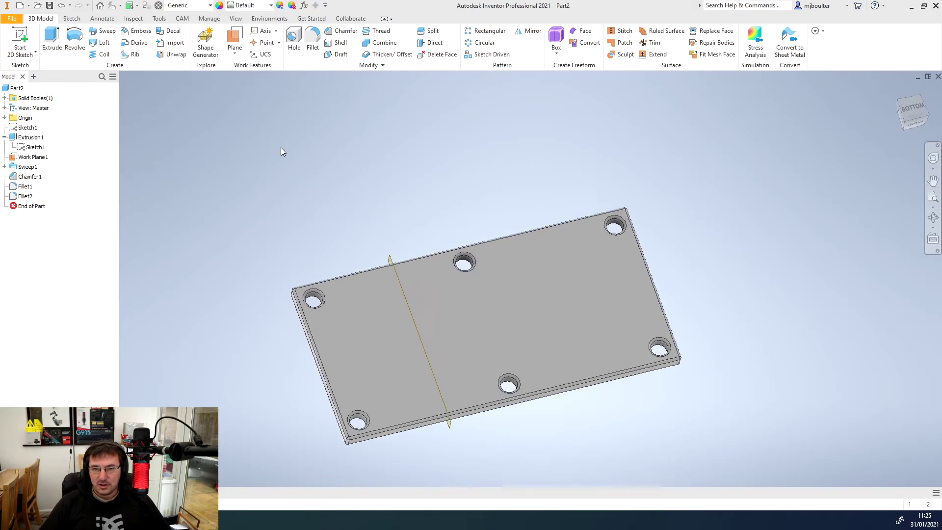
In Parameters (fx), set plate length d0 to 250 mm and d1 to 100 mm.
click(305, 6)
drag(329, 87, 317, 50)
click(194, 90)
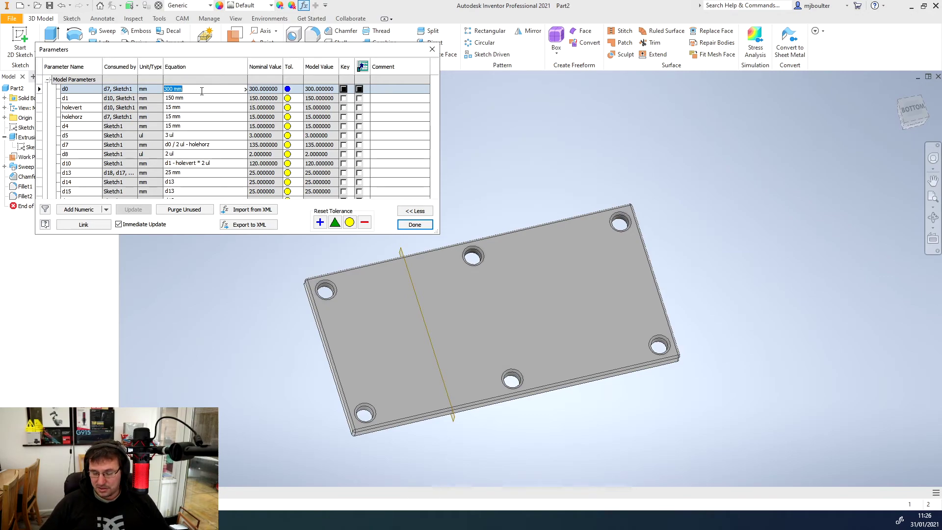
text(25)
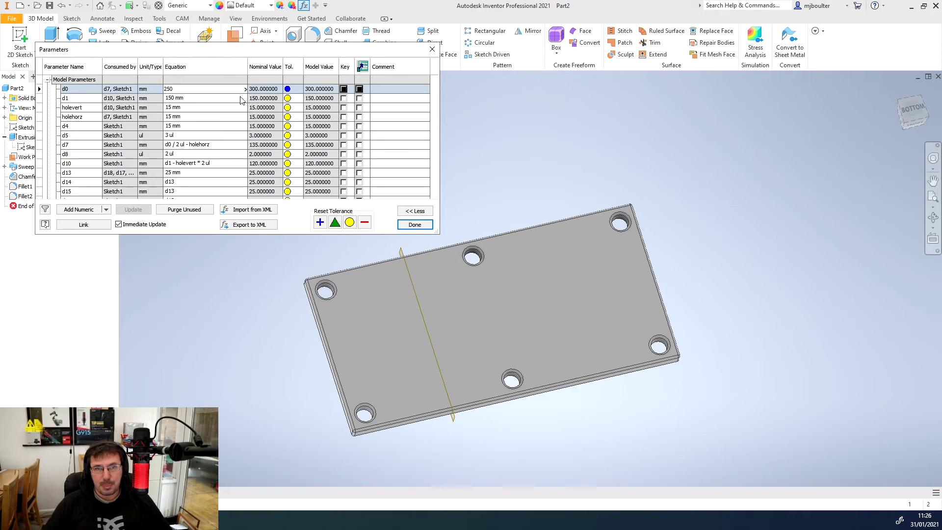
text(0)
click(210, 99)
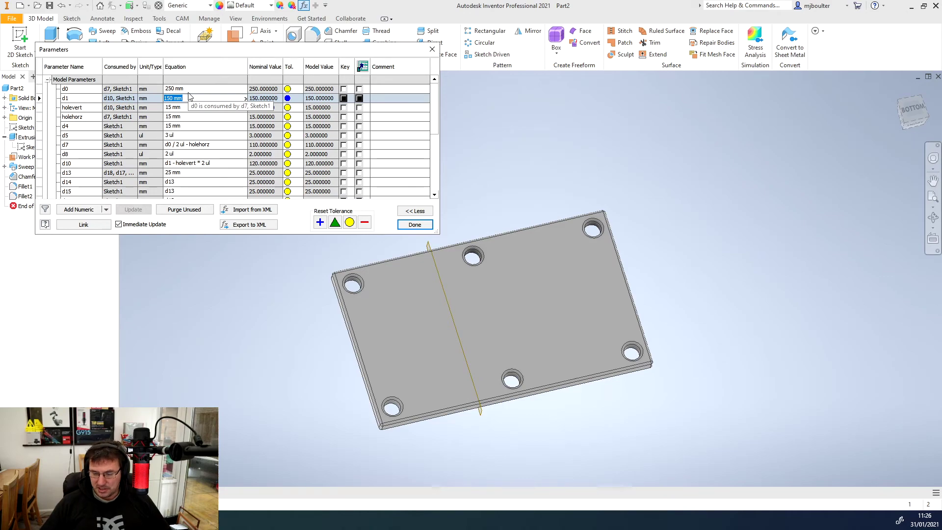
click(208, 107)
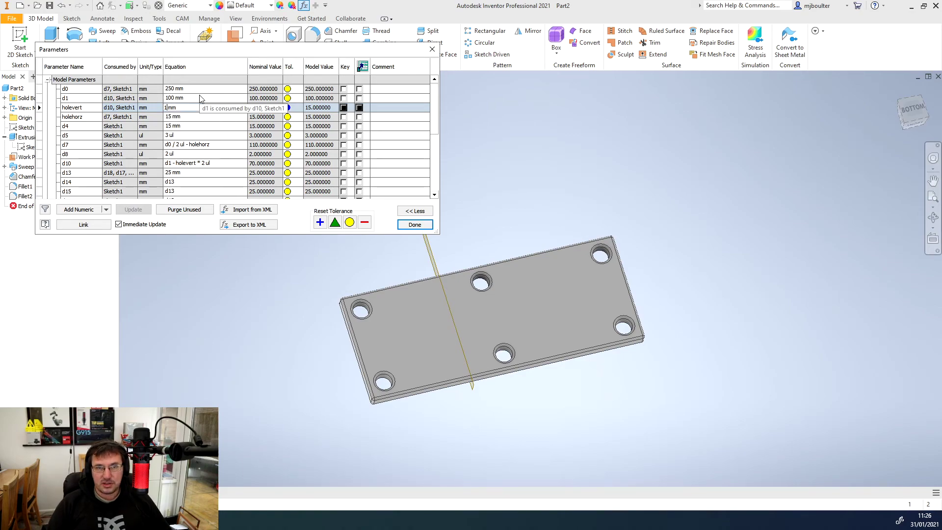
Set the holevert and holehorz hole offsets to 20 mm each.
text(20)
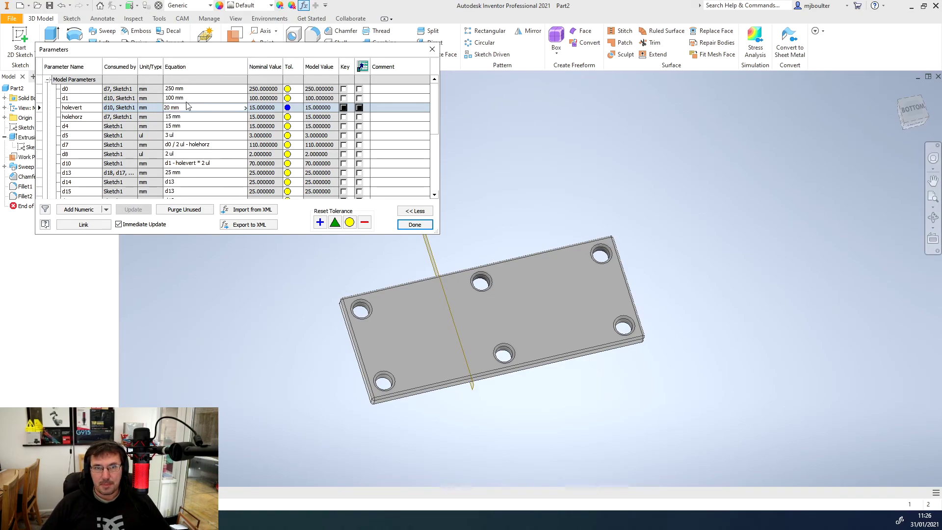
click(170, 118)
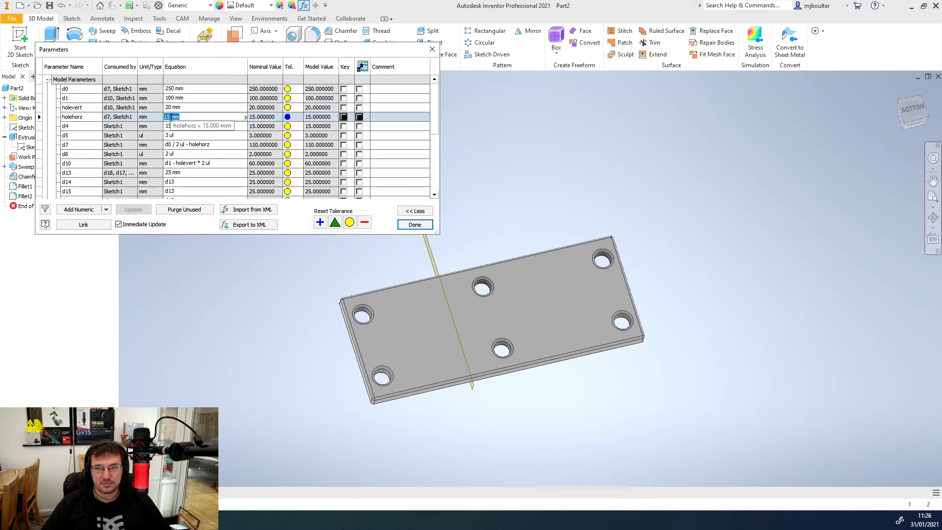
click(169, 118)
key(BackSpace)
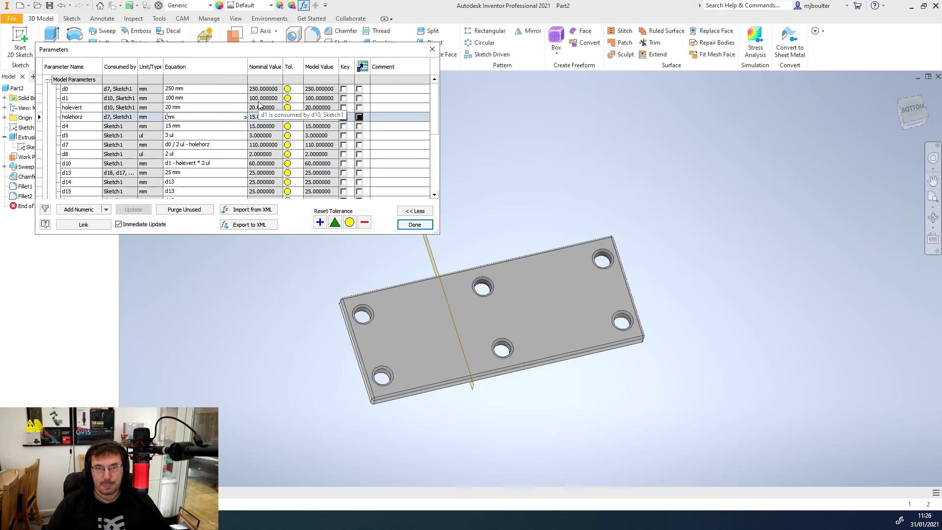
text(20)
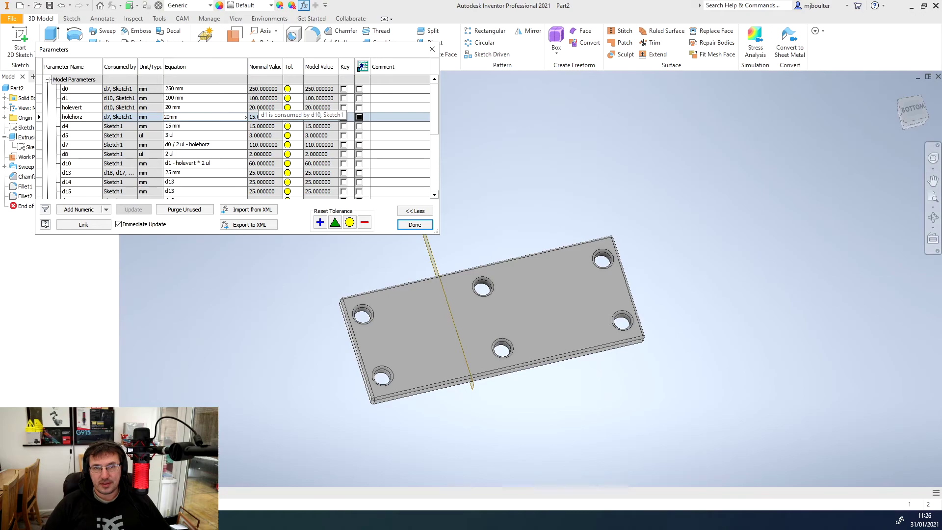
key(Return)
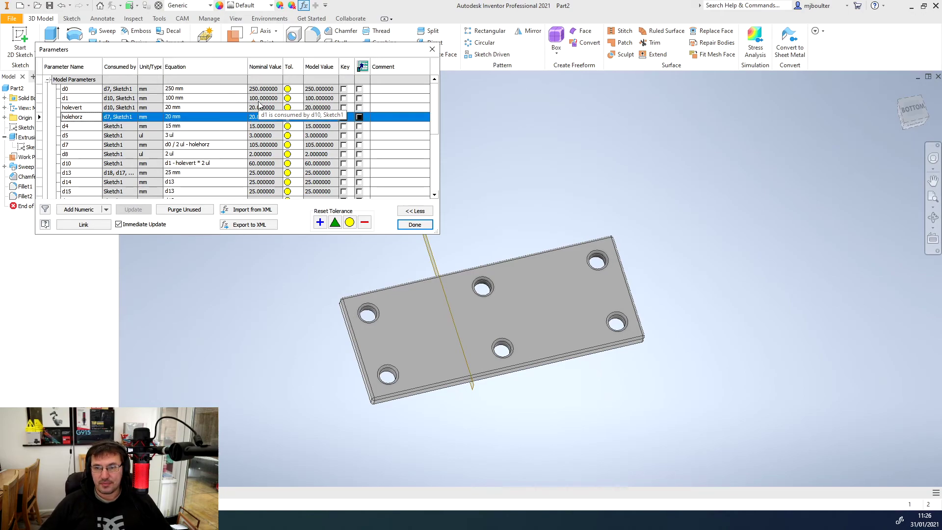
click(223, 136)
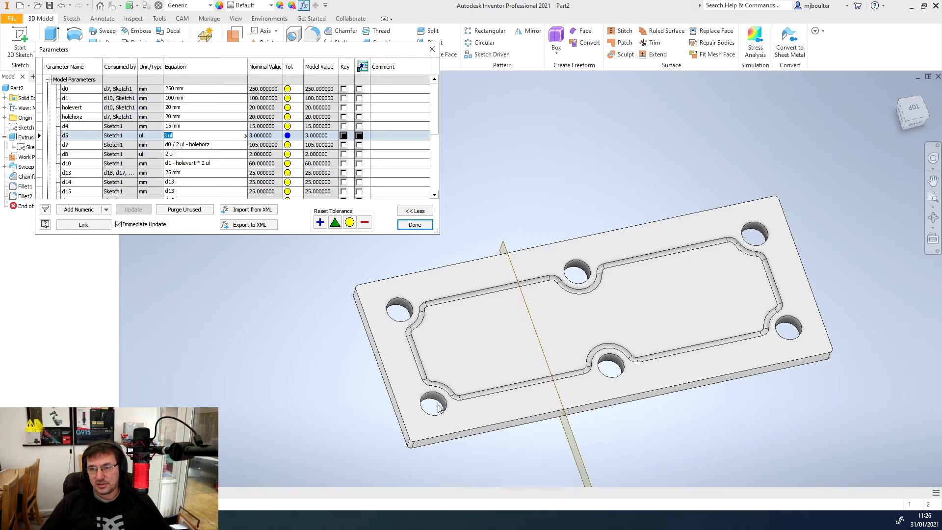
Inspect the resized 250 × 100 mm plate's groove and underside, then close the parameters table.
shift+middle_drag(439, 407, 446, 338)
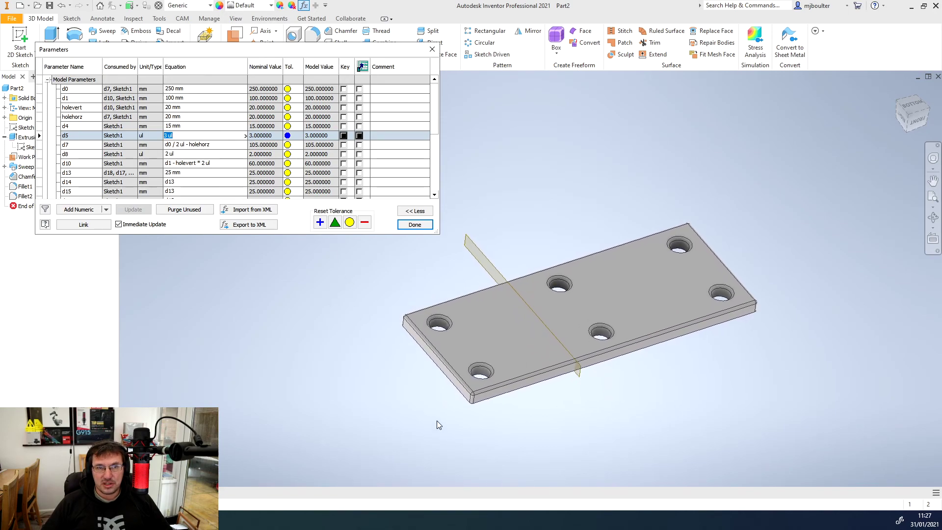
shift+middle_drag(435, 421, 438, 405)
click(415, 224)
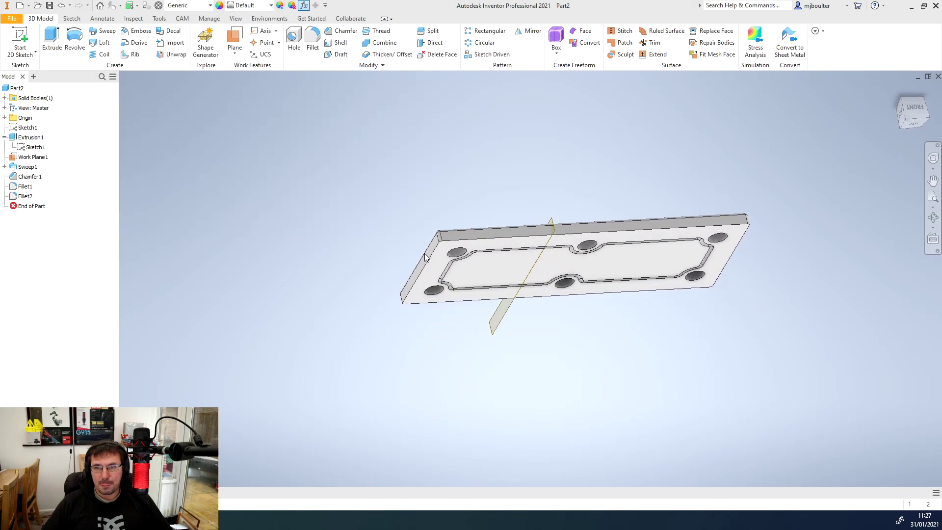
Edit Sketch1 and change the 15 dimension near the lower-right hole to 16.
shift+middle_drag(425, 253, 431, 227)
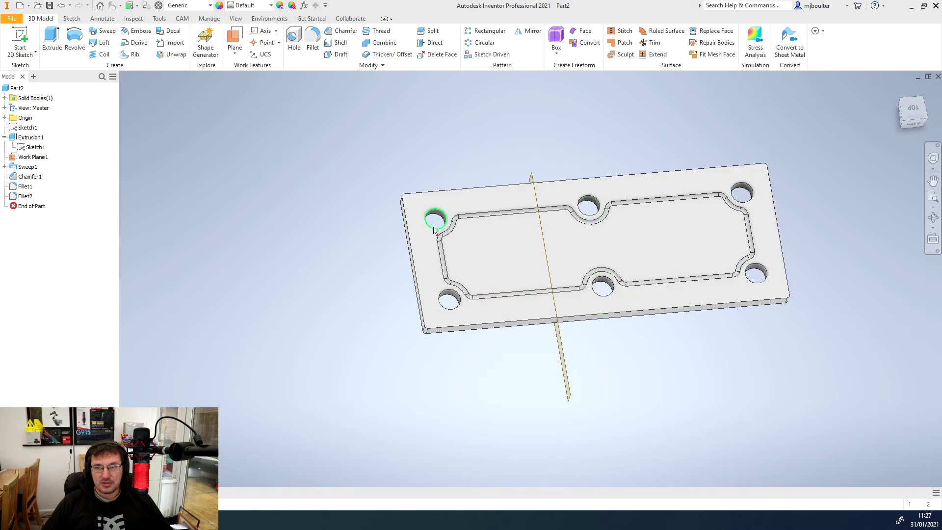
double_click(24, 147)
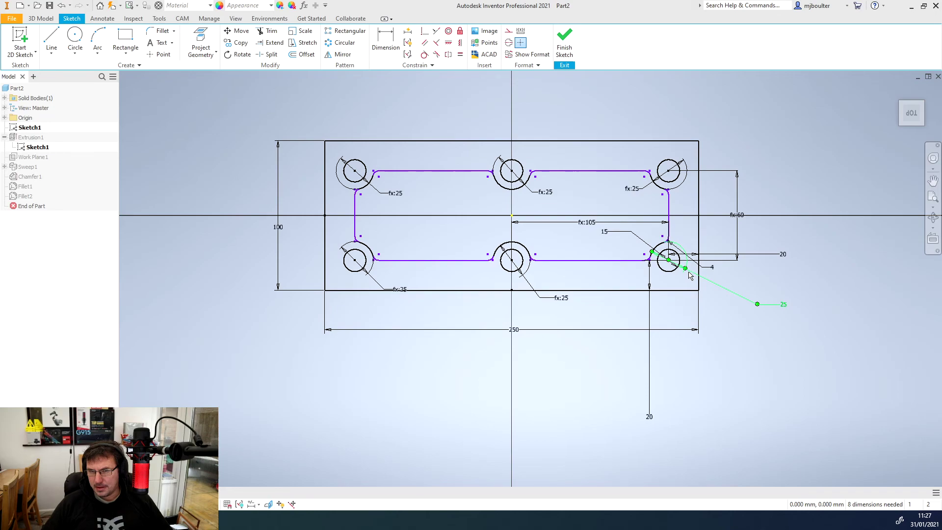
scroll(689, 276, down, 5)
scroll(686, 270, up, 10)
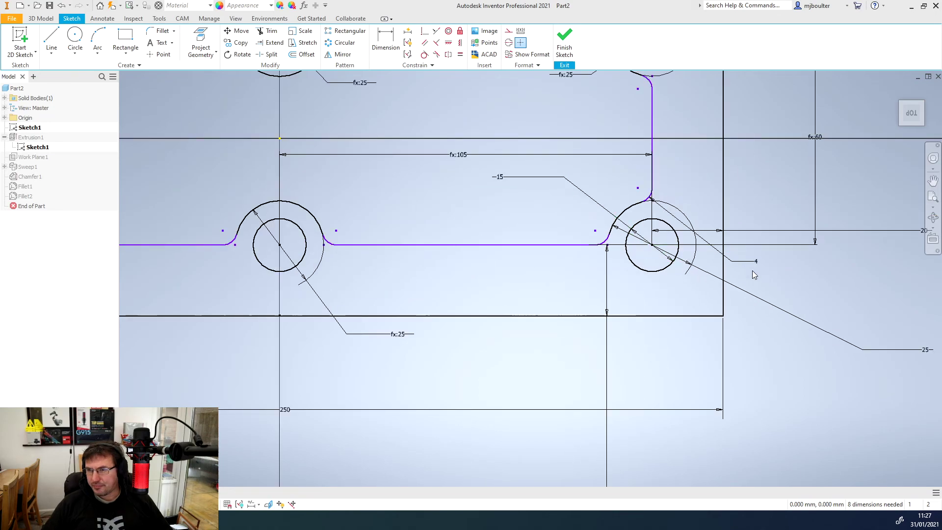
double_click(499, 178)
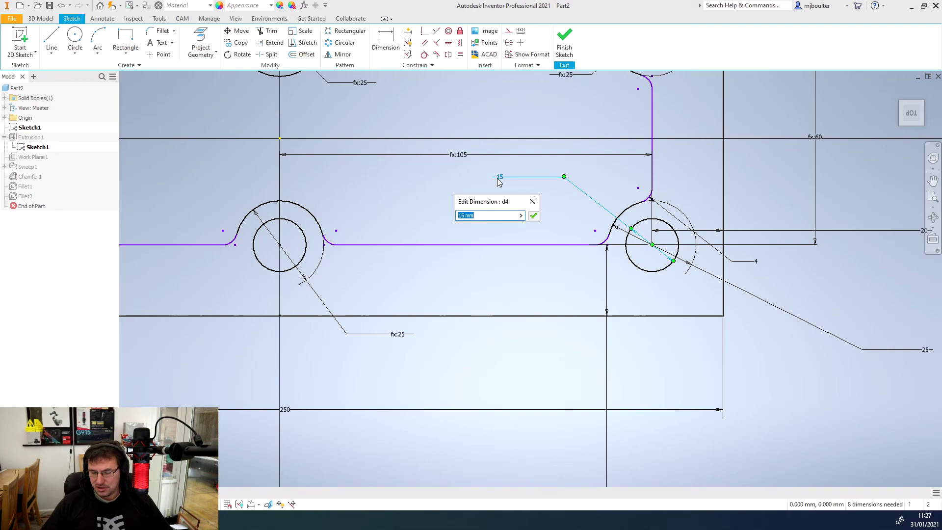
text(16)
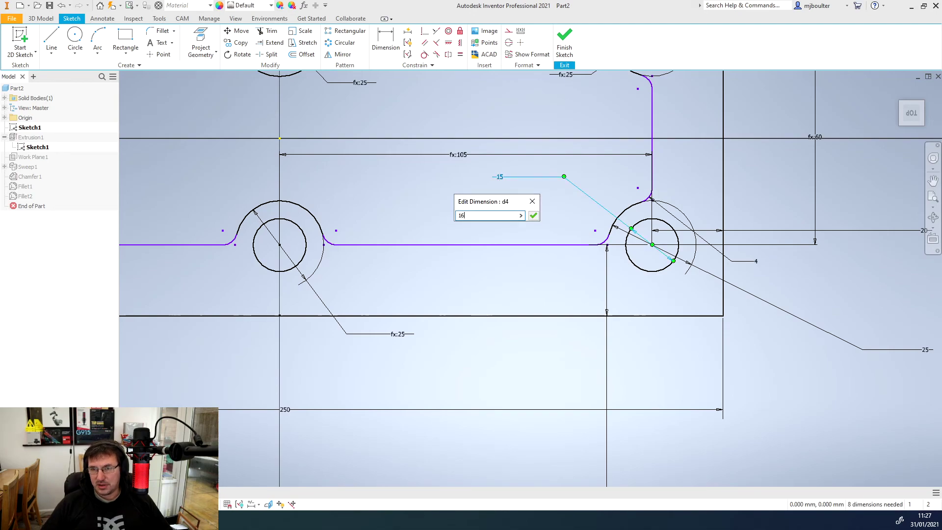
click(533, 215)
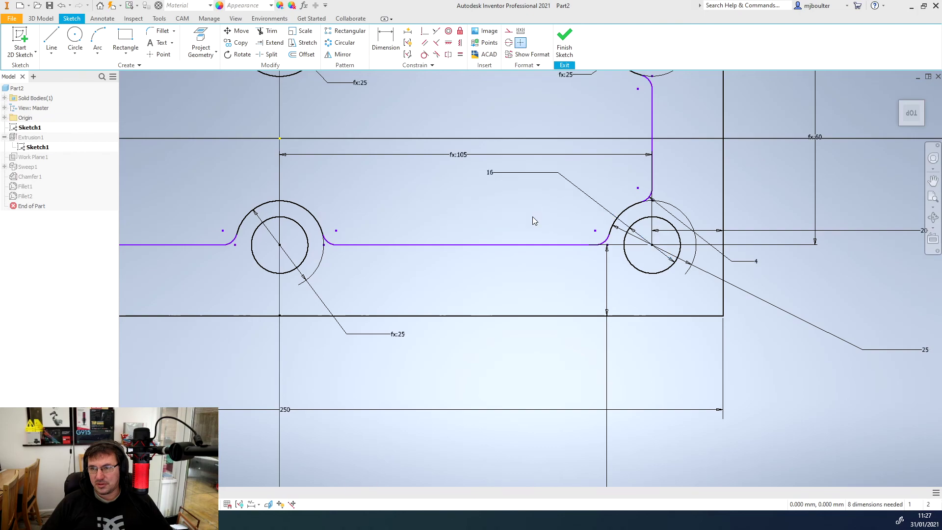
Change the 4 mm groove-path radius to 6 mm and finish the sketch.
scroll(508, 293, up, 3)
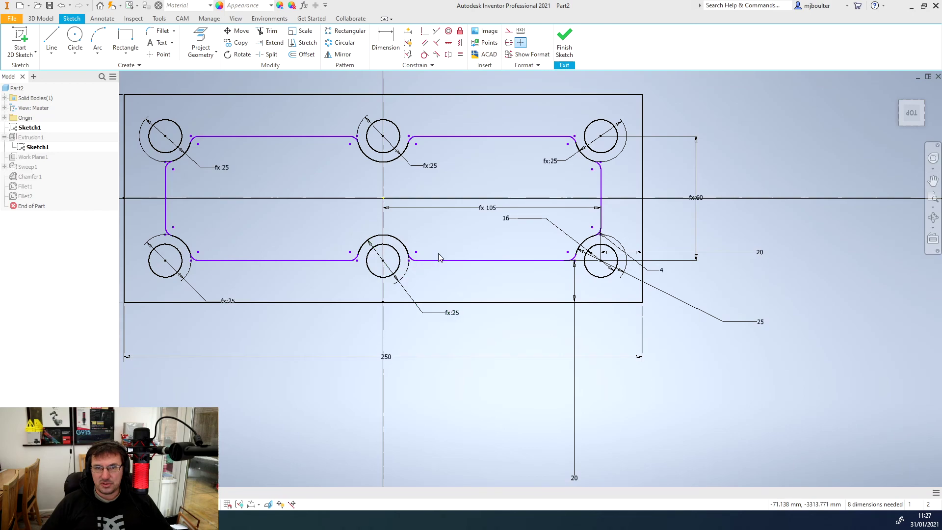
middle_drag(438, 253, 469, 258)
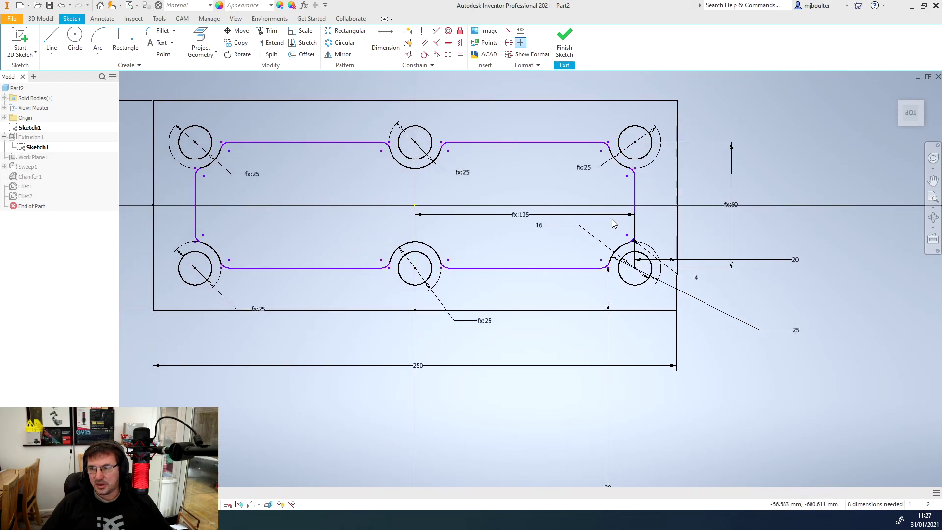
double_click(696, 279)
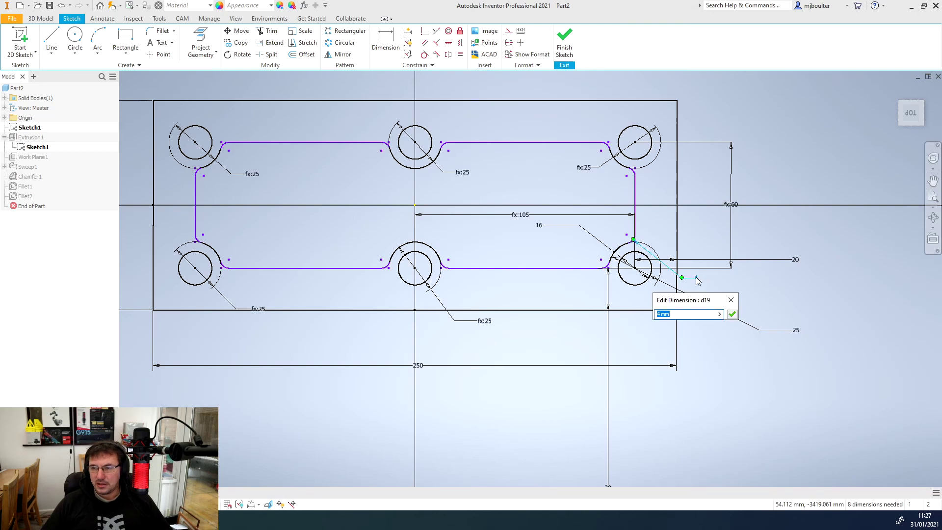
text(6)
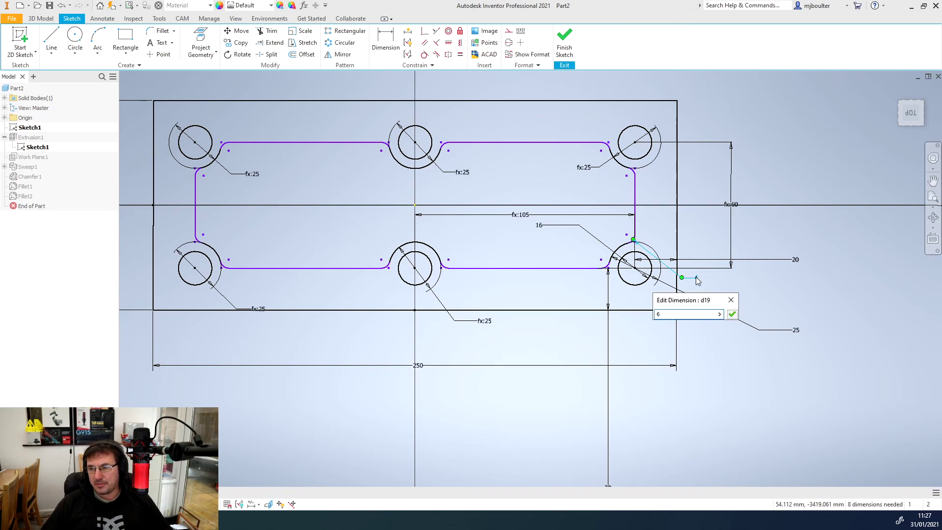
key(Return)
click(564, 41)
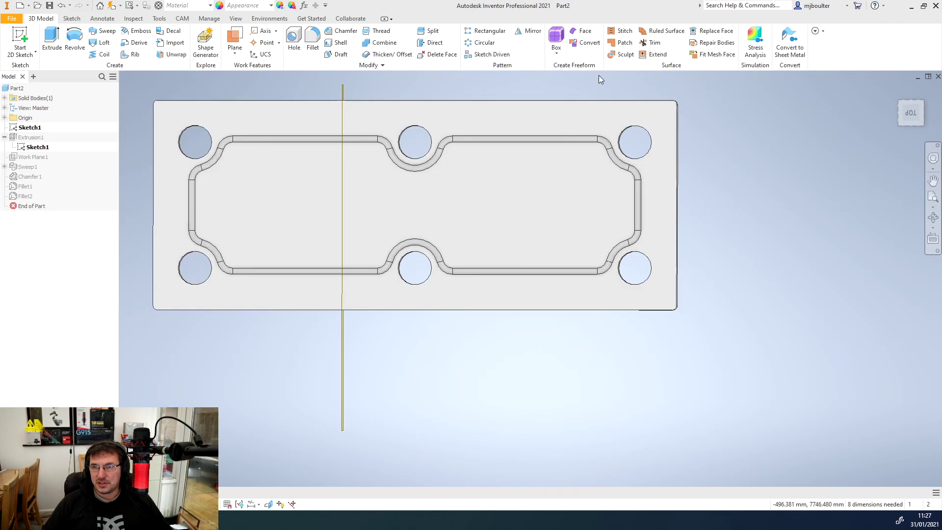